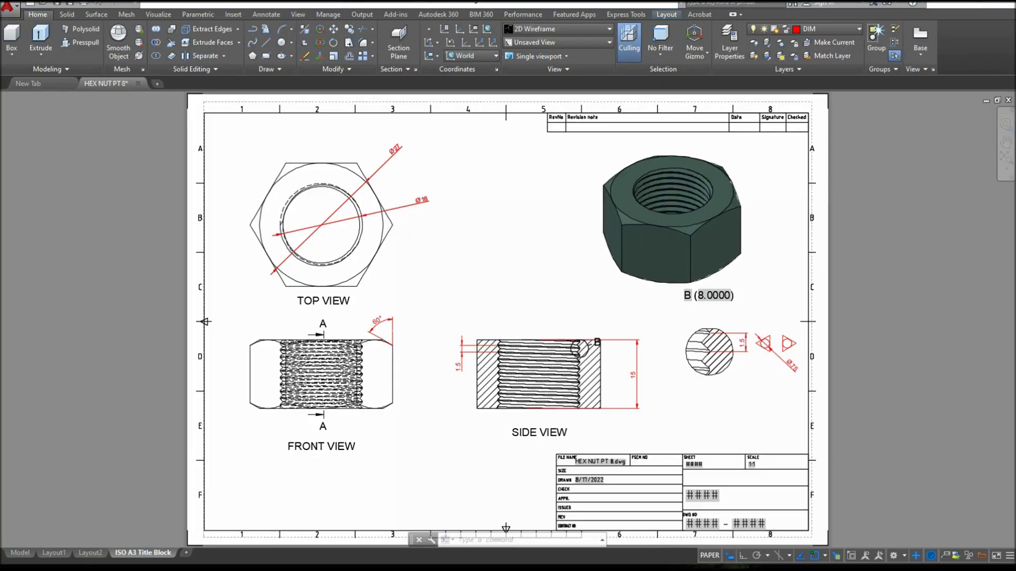
Create a new drawing, Drawing3, from the acadiso3D.dwt template.
left_click(18, 16)
left_click(35, 63)
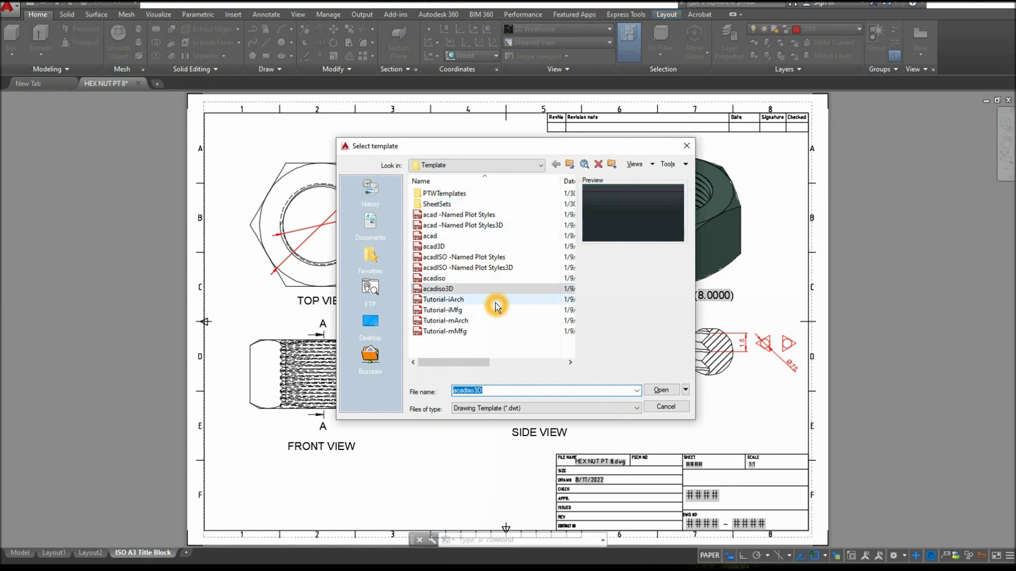
left_click(471, 291)
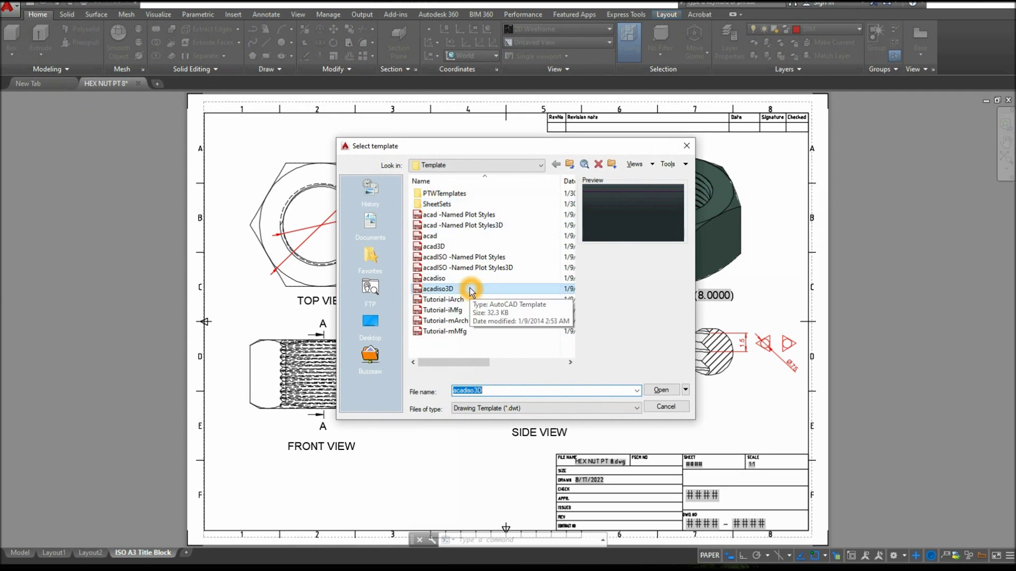
left_click(470, 291)
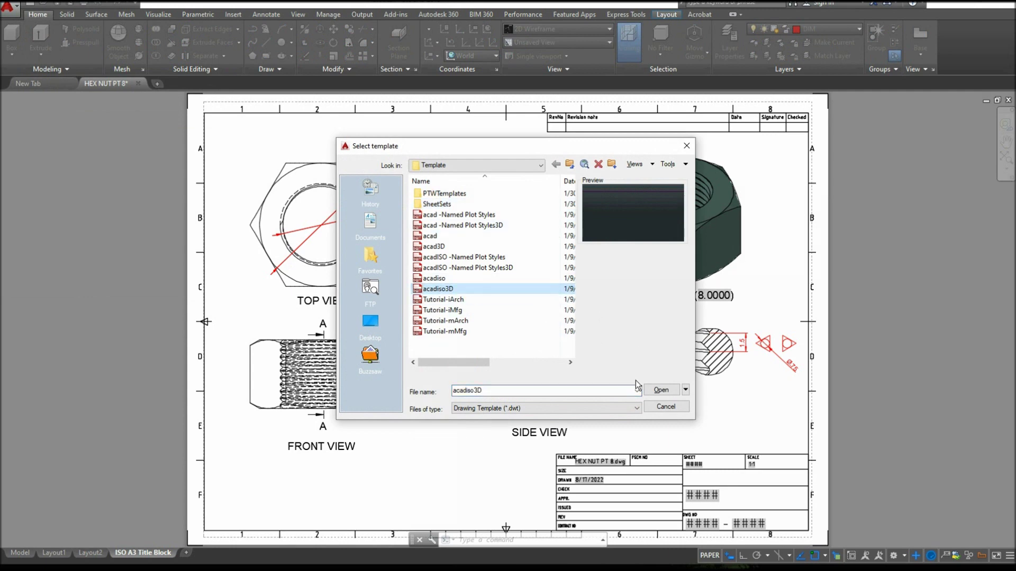
left_click(654, 392)
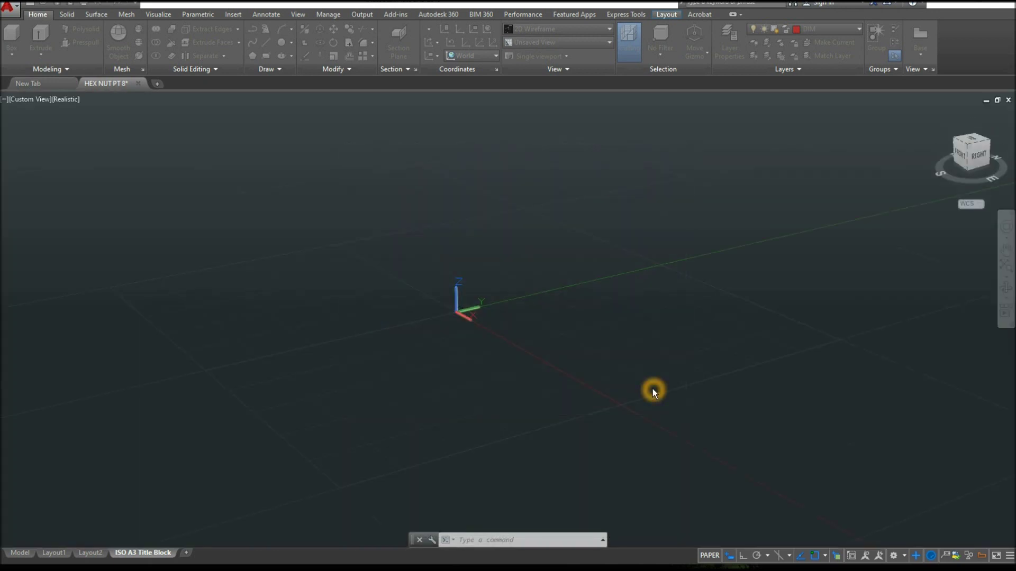
Tile the windows vertically, with HEX NUT PT 8 narrowed on the left and Drawing3 widened on the right.
left_click(298, 16)
left_click(419, 42)
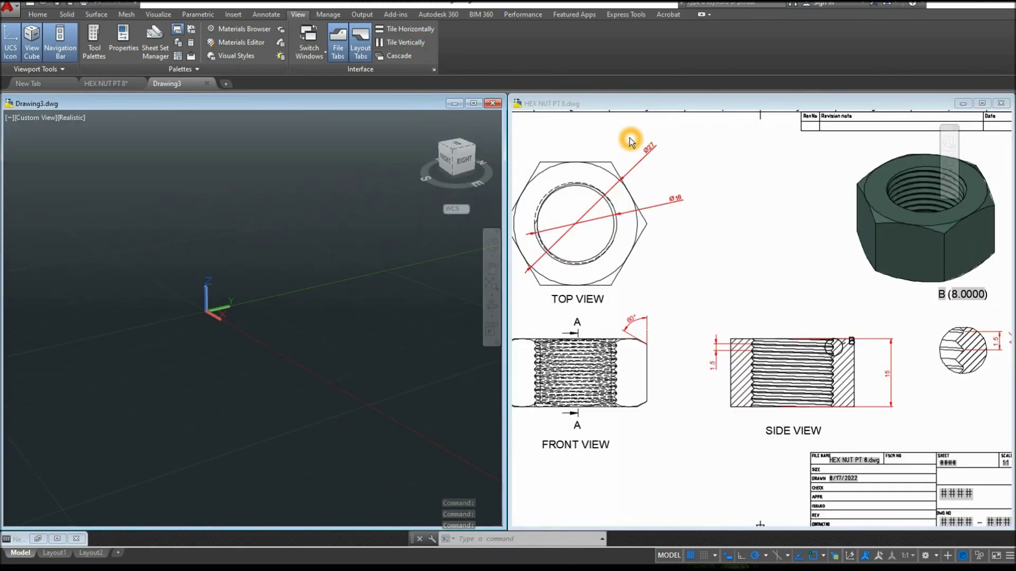
left_click(748, 153)
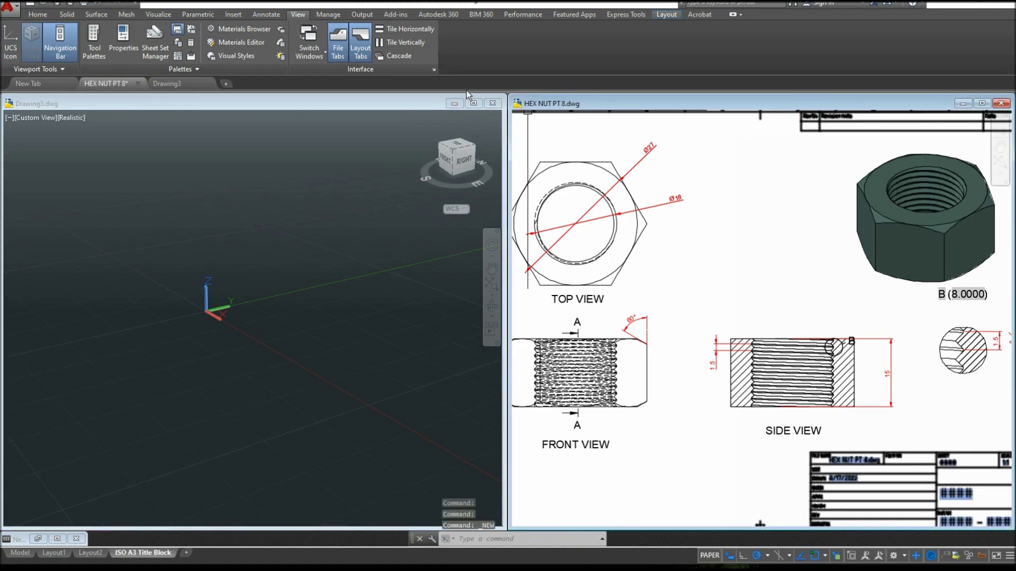
left_click(422, 48)
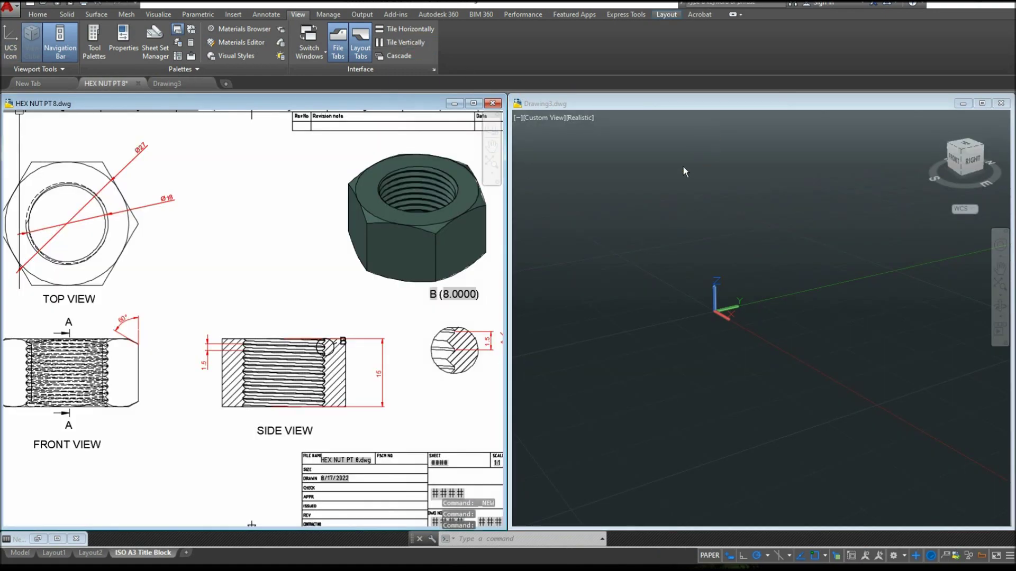
left_click_drag(503, 201, 407, 212)
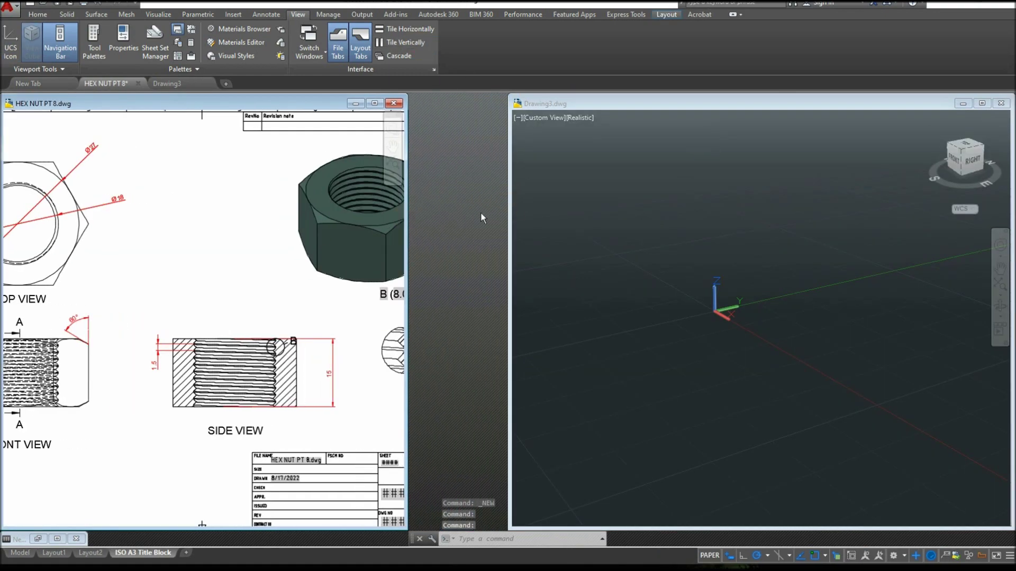
left_click_drag(511, 207, 412, 220)
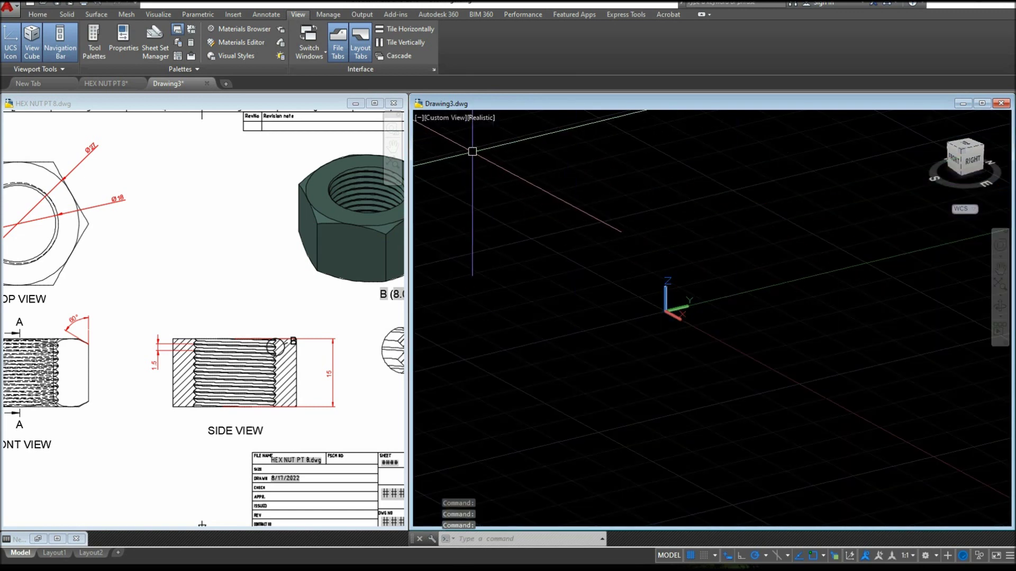
Switch Drawing3 to the Top view and zoom the reference drawing in.
left_click(446, 127)
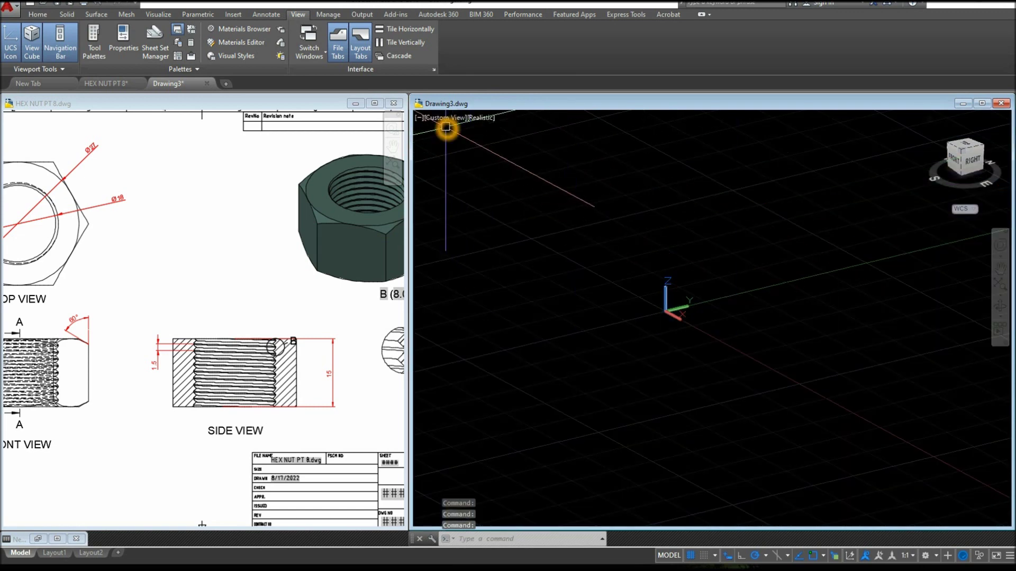
left_click(446, 127)
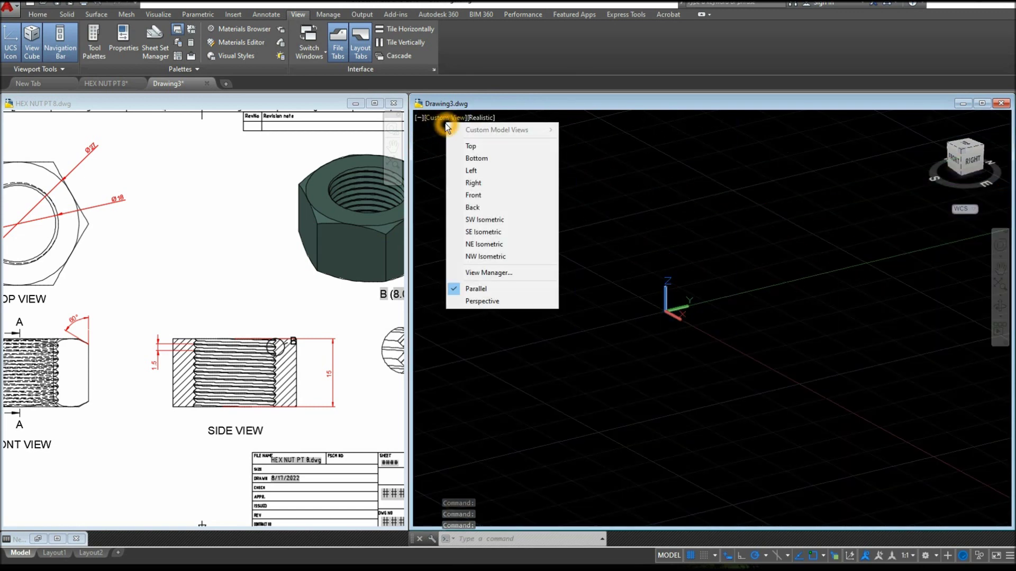
left_click(467, 146)
left_click(290, 326)
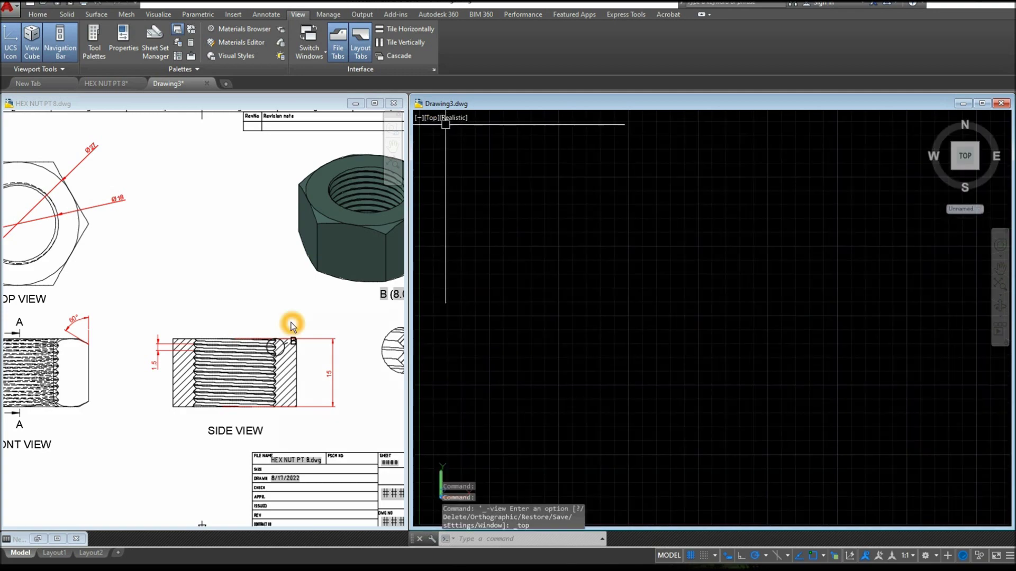
scroll(216, 222, "up", 5)
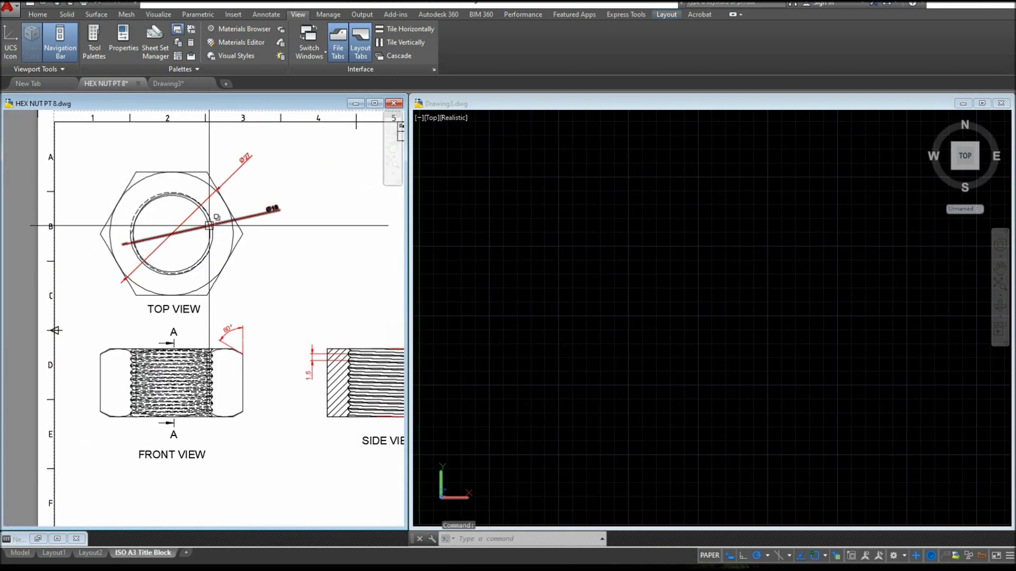
left_click(220, 267)
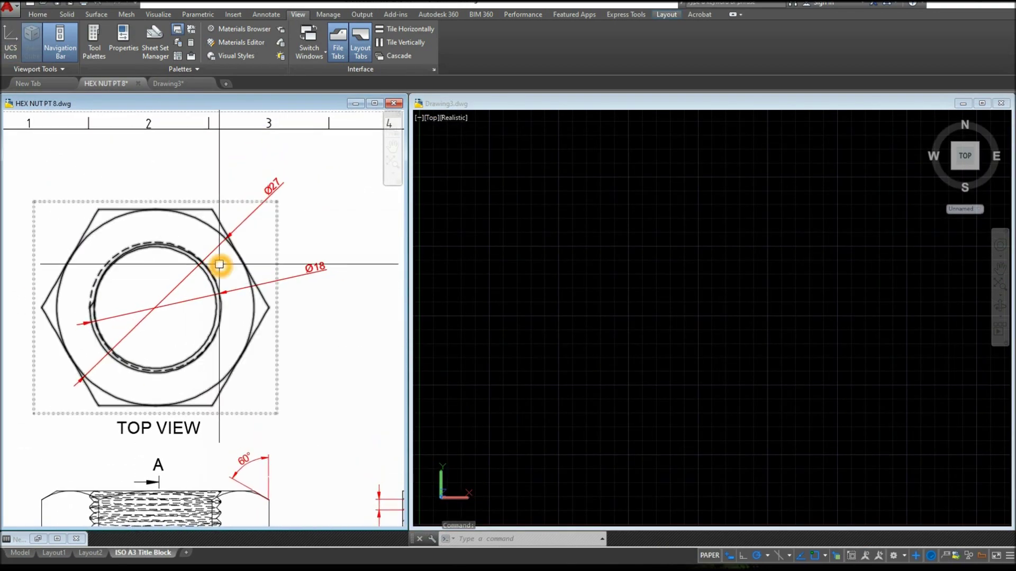
left_click(442, 272)
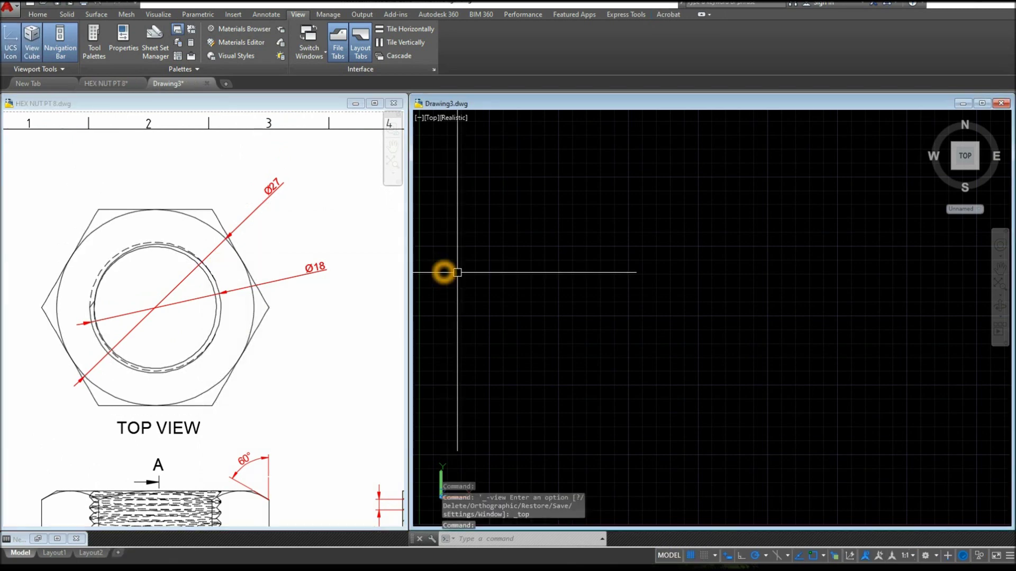
Draw a circle of diameter 27 in Drawing3 with the C command.
key("BackSpace")
key("BackSpace")
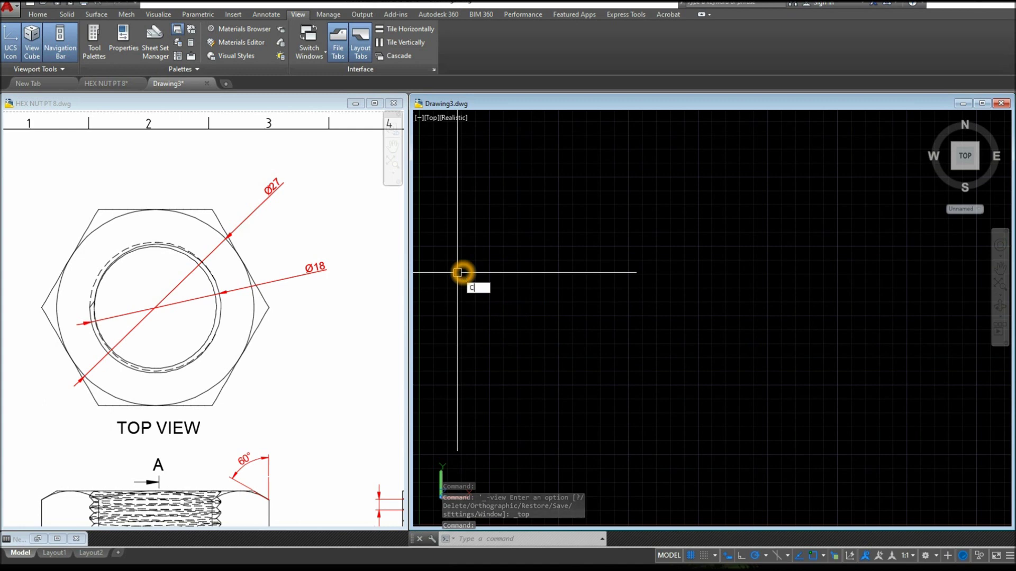
type("c")
key("Return")
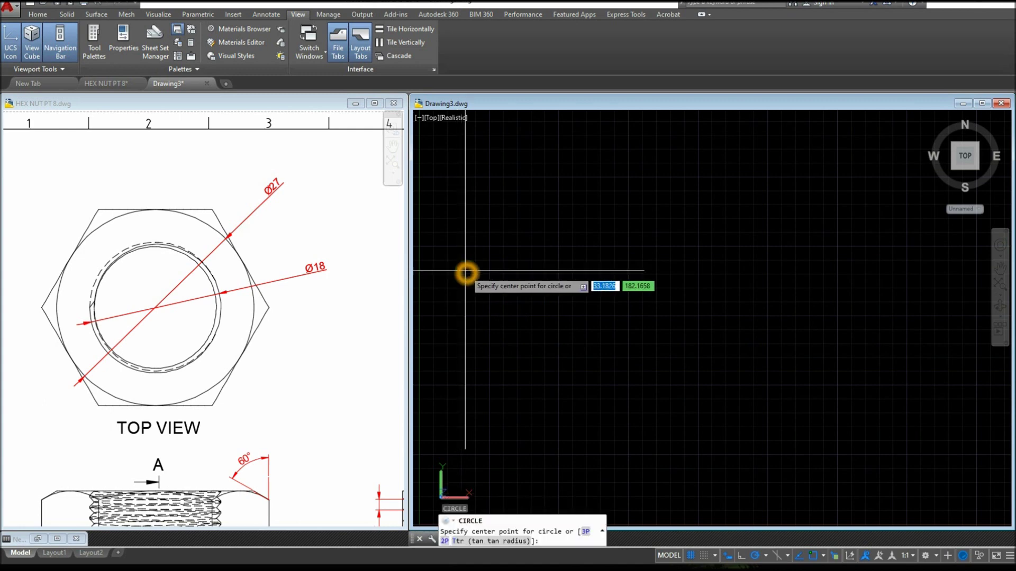
left_click(628, 270)
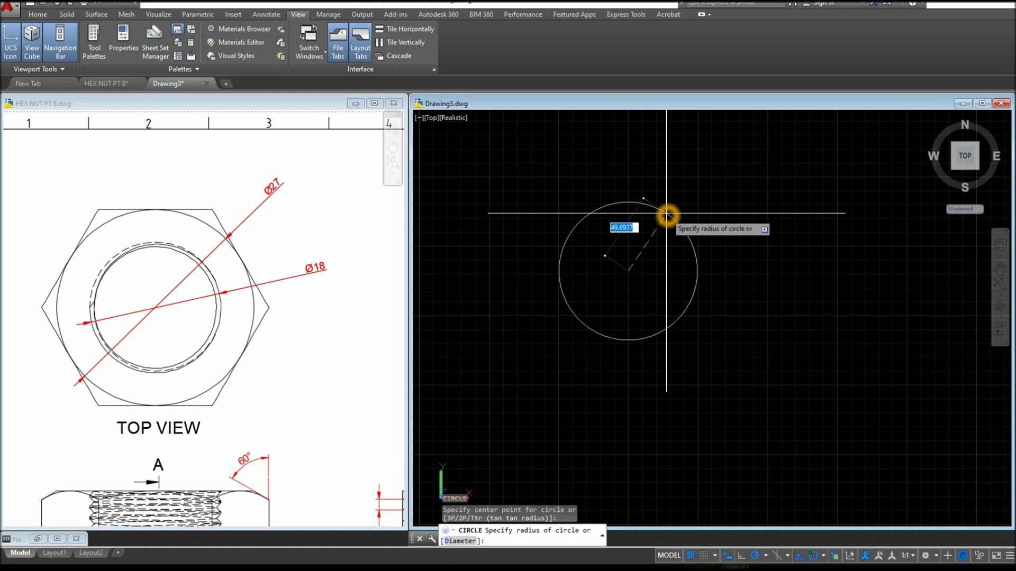
key("Return")
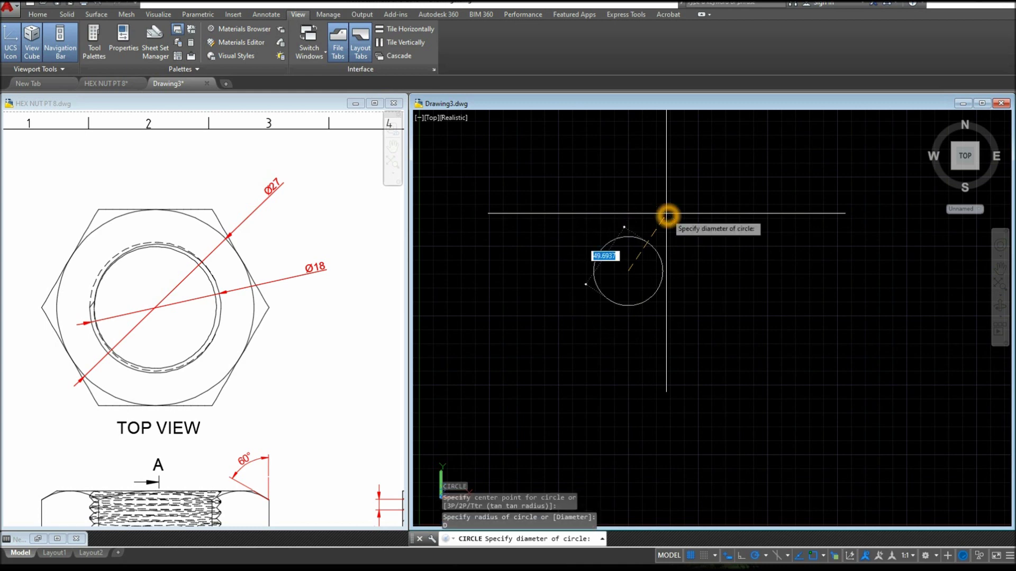
type("27")
key("Return")
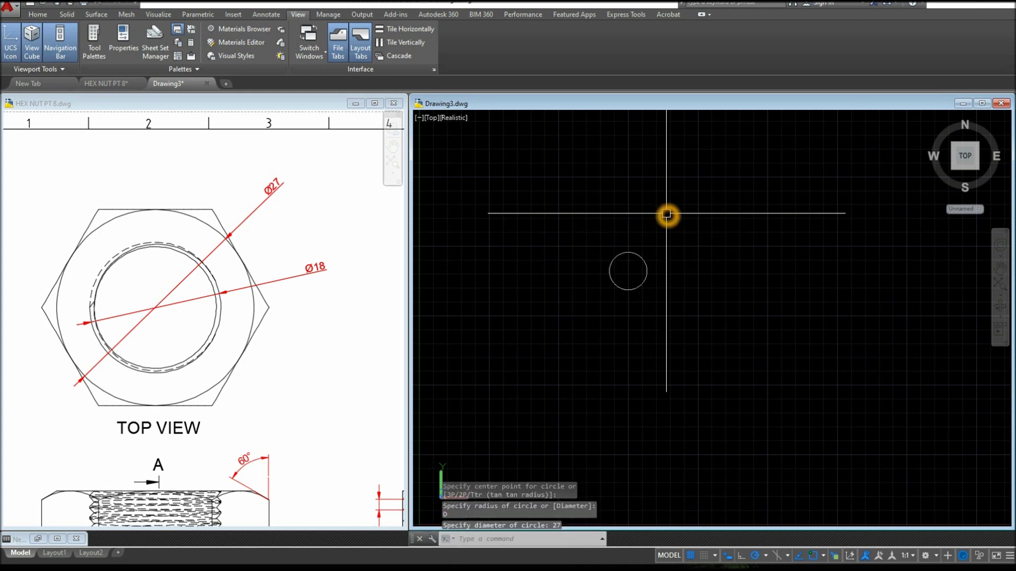
scroll(628, 269, "up", 5)
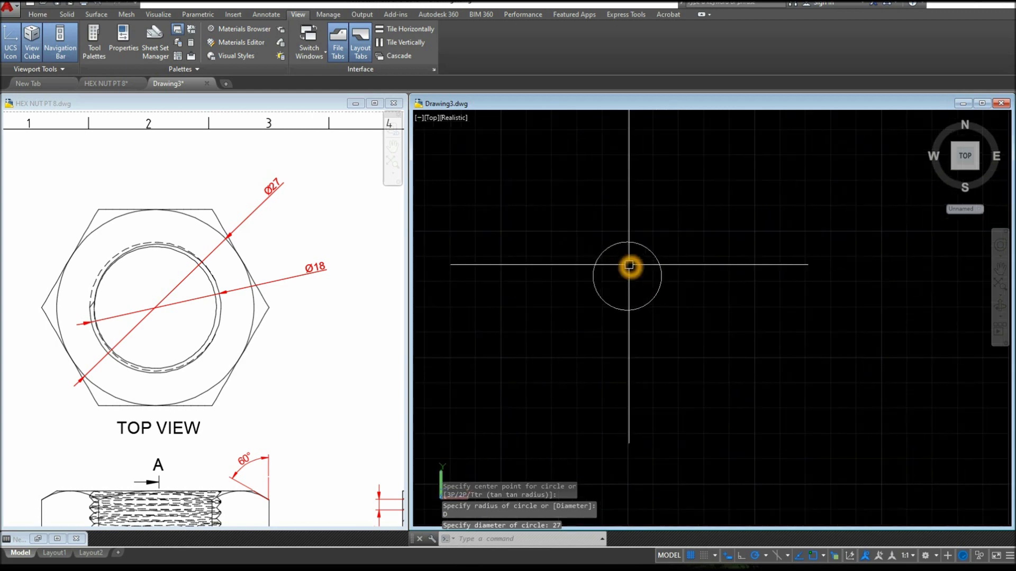
Draw a six-sided polygon centred on the circle, circumscribed to its top quadrant.
left_click(40, 18)
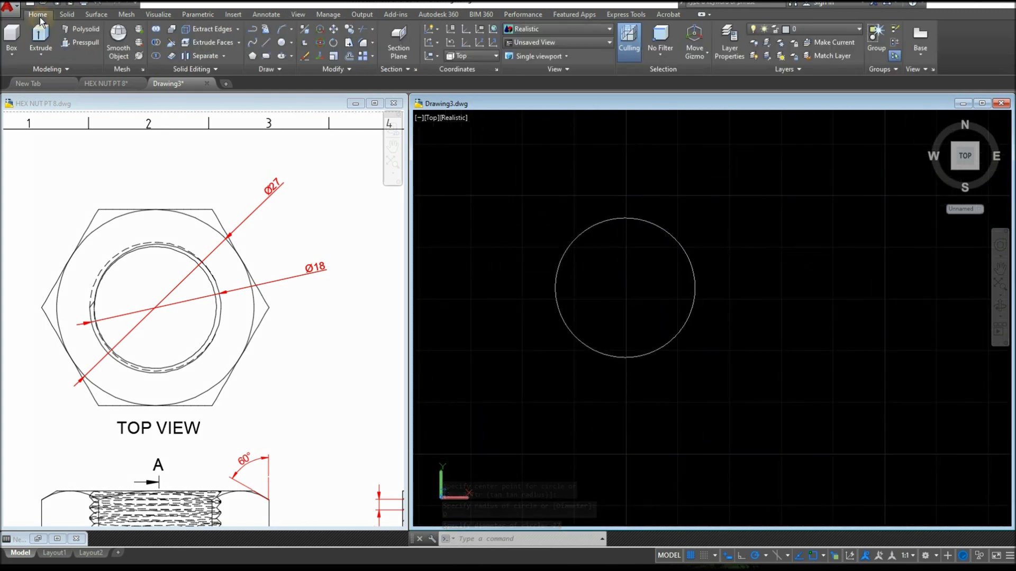
left_click(252, 56)
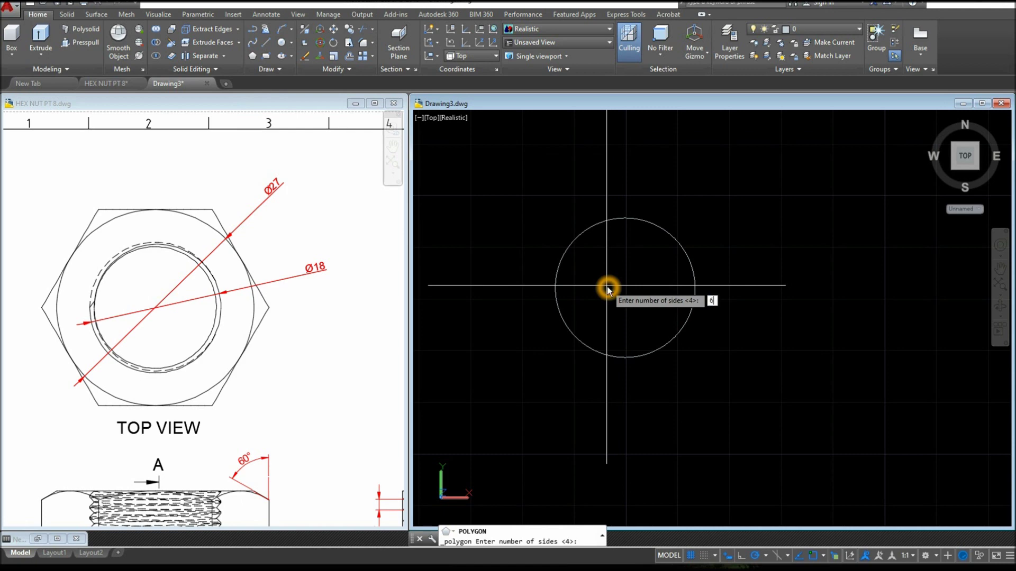
key("Return")
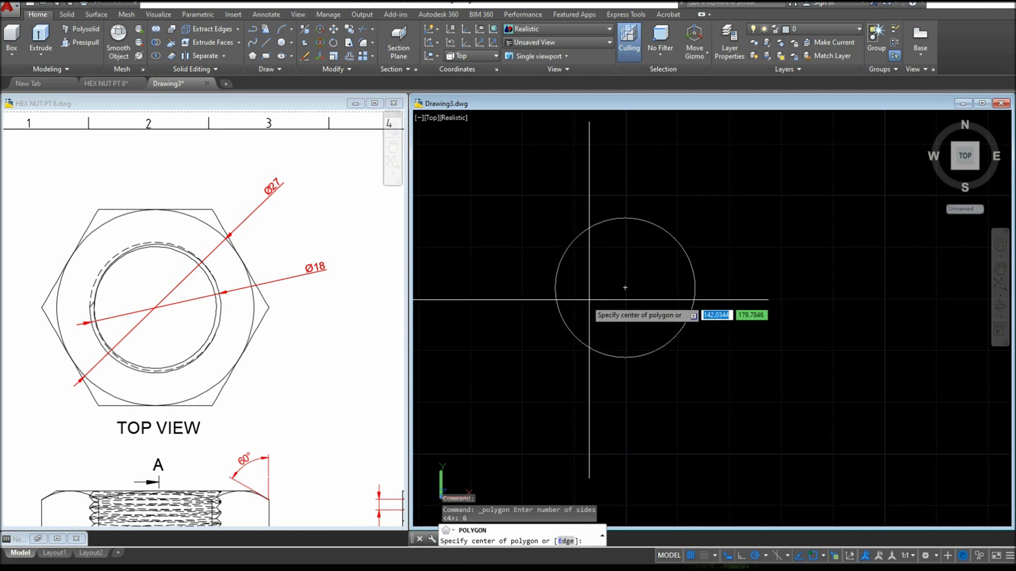
left_click(625, 287)
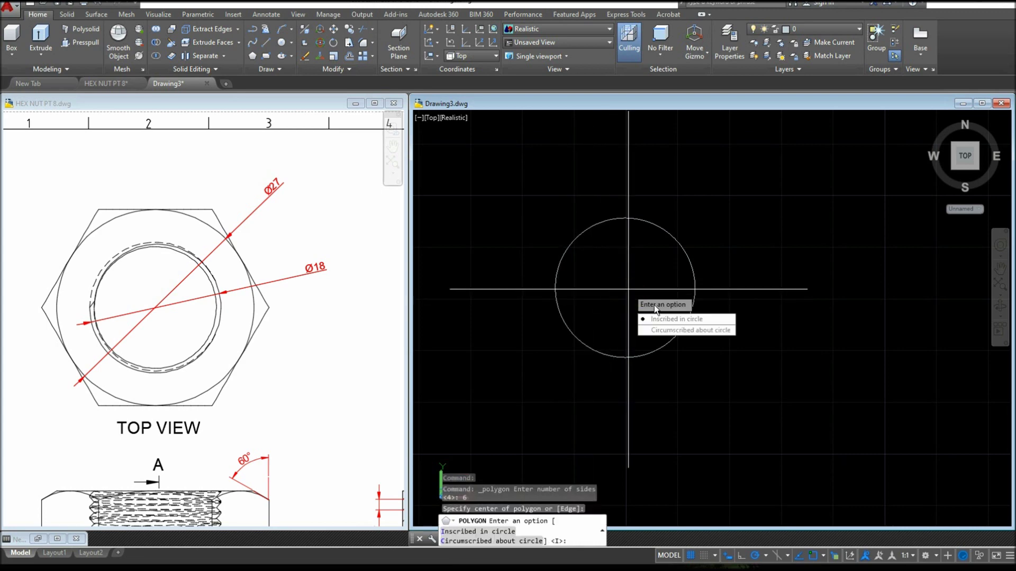
left_click(675, 332)
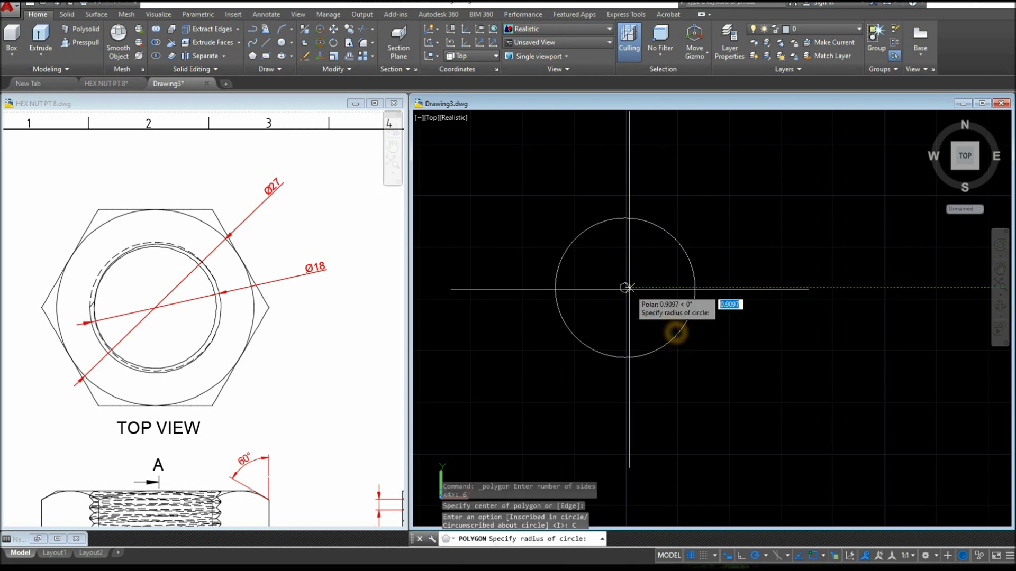
left_click(625, 219)
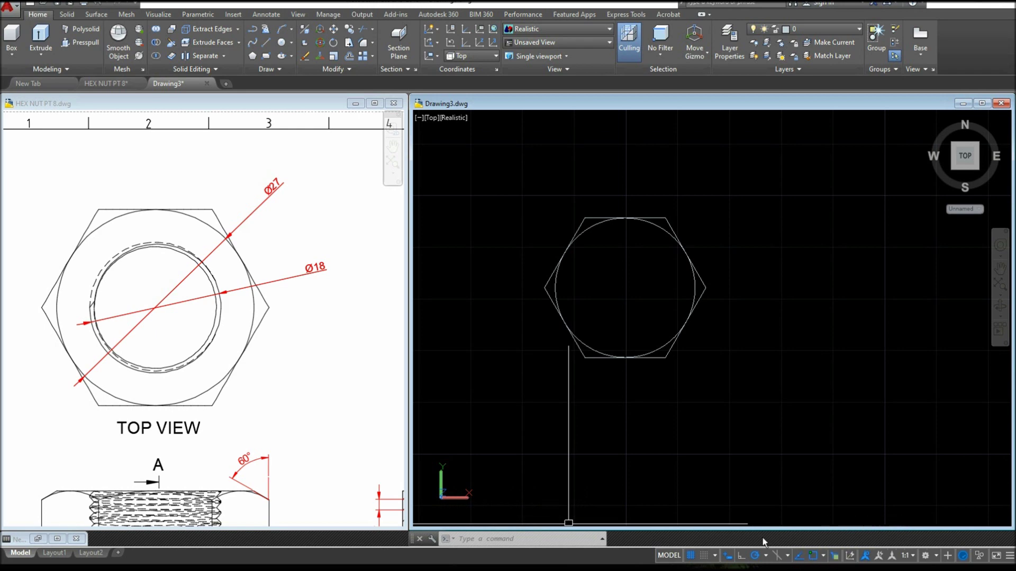
Pan the reference drawing to show its side view and 3D nut.
left_click(359, 363)
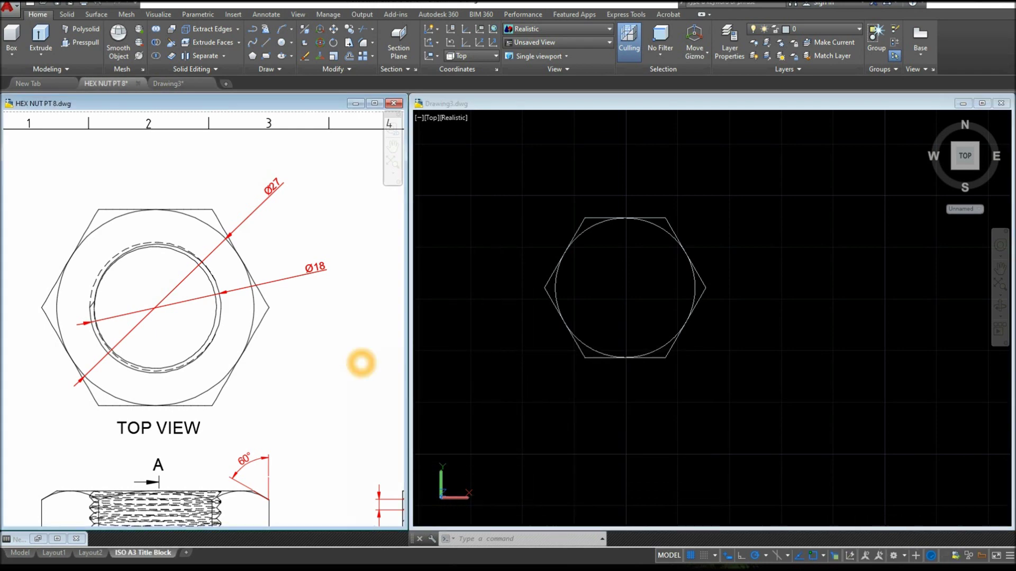
scroll(360, 363, "down", 2)
middle_click_drag(361, 363, 187, 288)
left_click(497, 287)
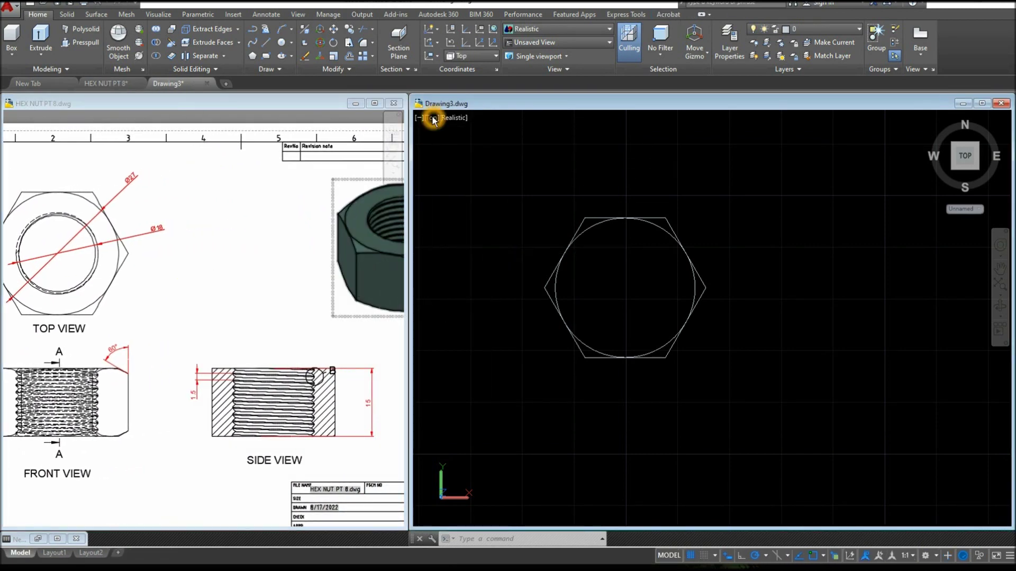
Switch Drawing3 to the SW Isometric view.
left_click(432, 119)
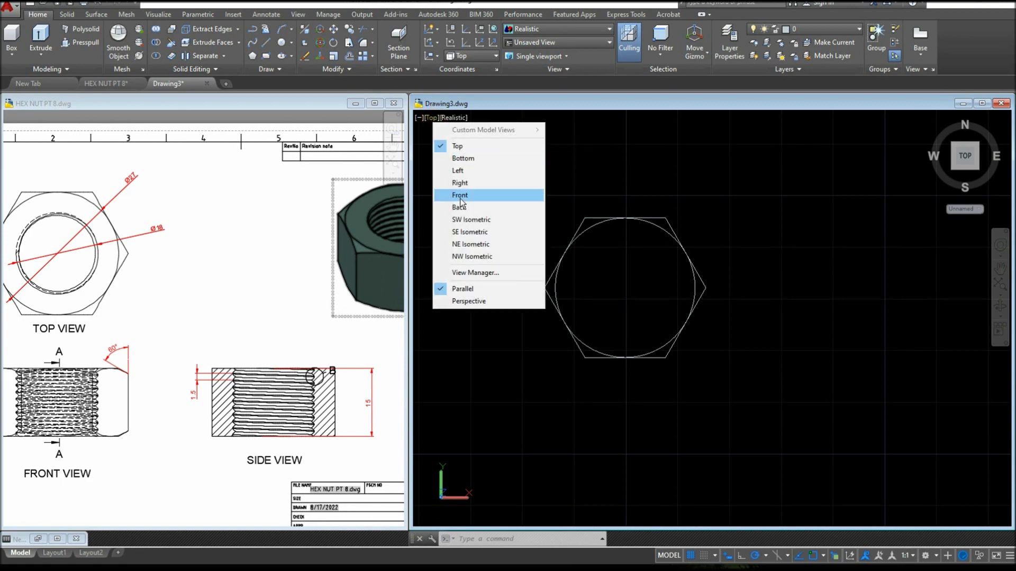
left_click(464, 219)
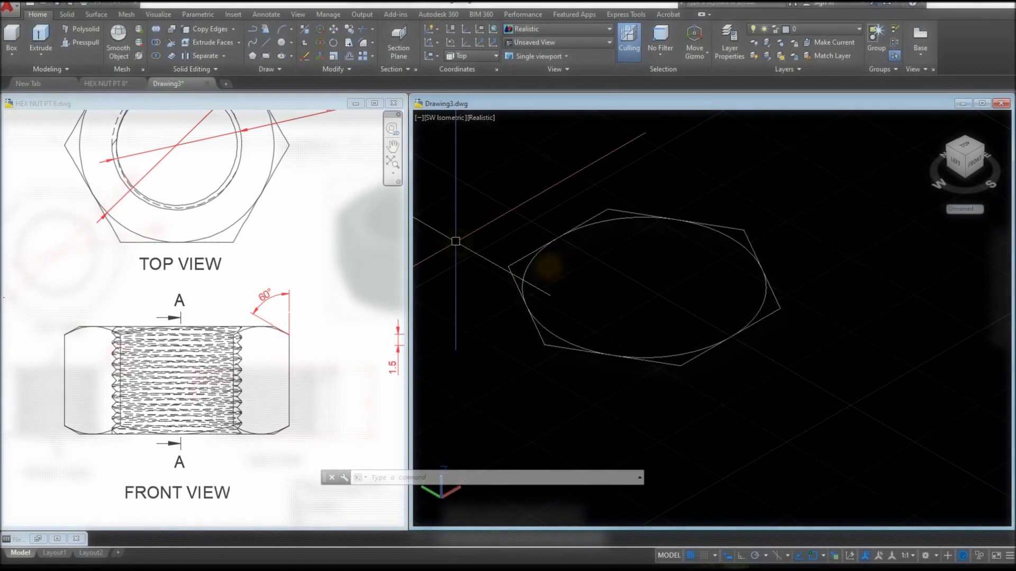
left_click(521, 256)
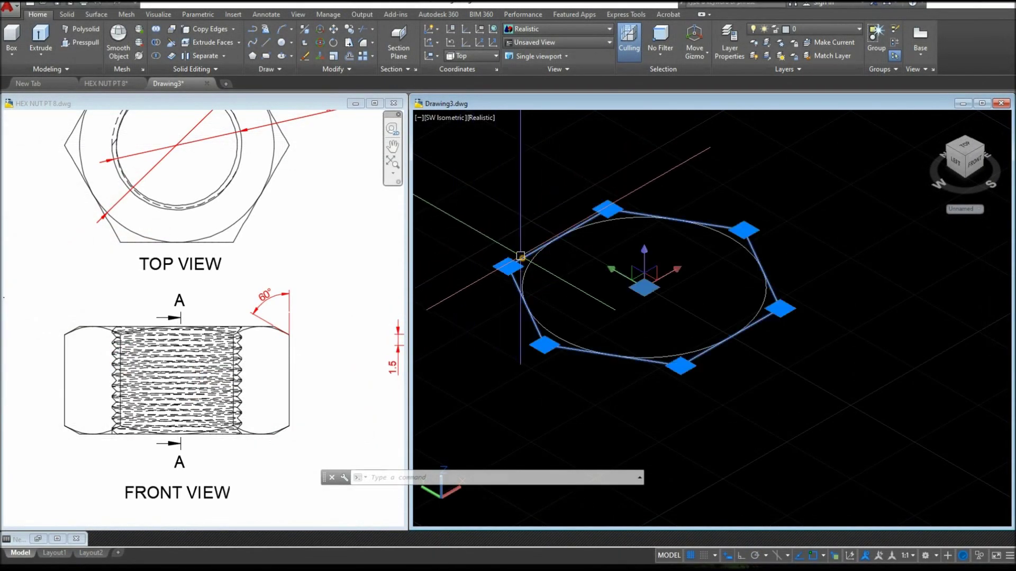
key("Escape")
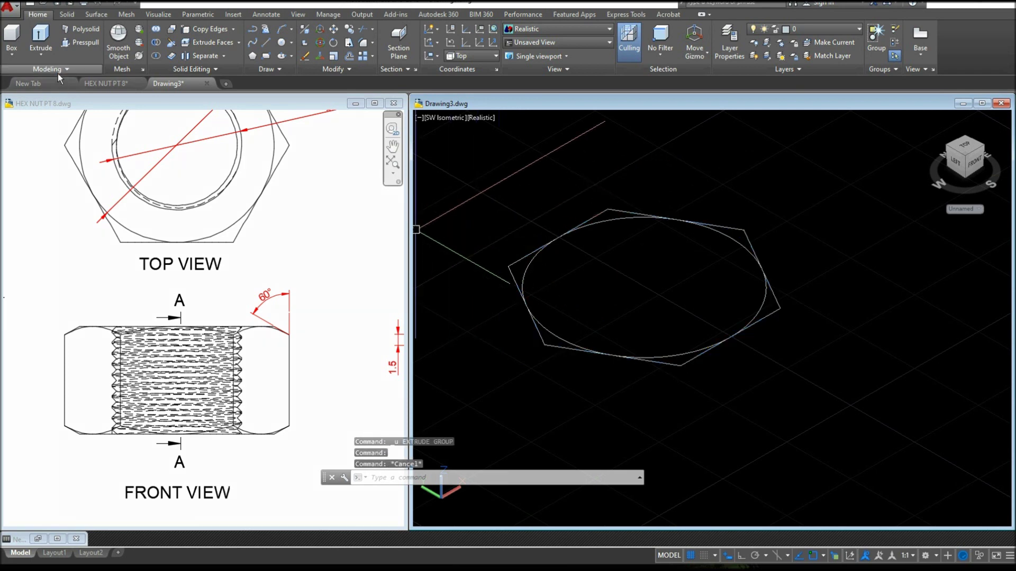
Extrude the hexagon to a height of 15 and turn off the grid.
left_click(46, 47)
left_click(510, 276)
right_click(495, 278)
left_click(503, 285)
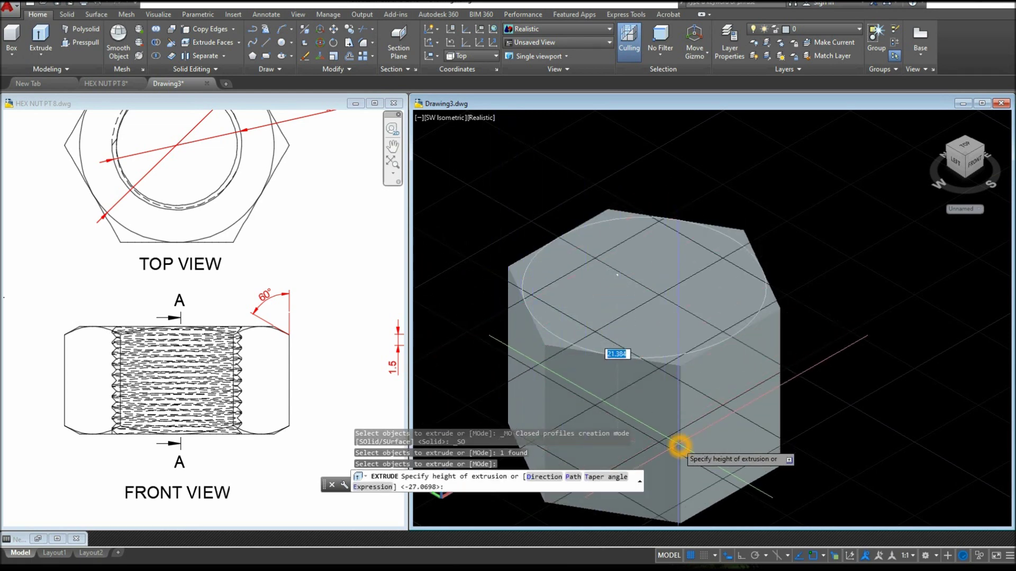
key("Return")
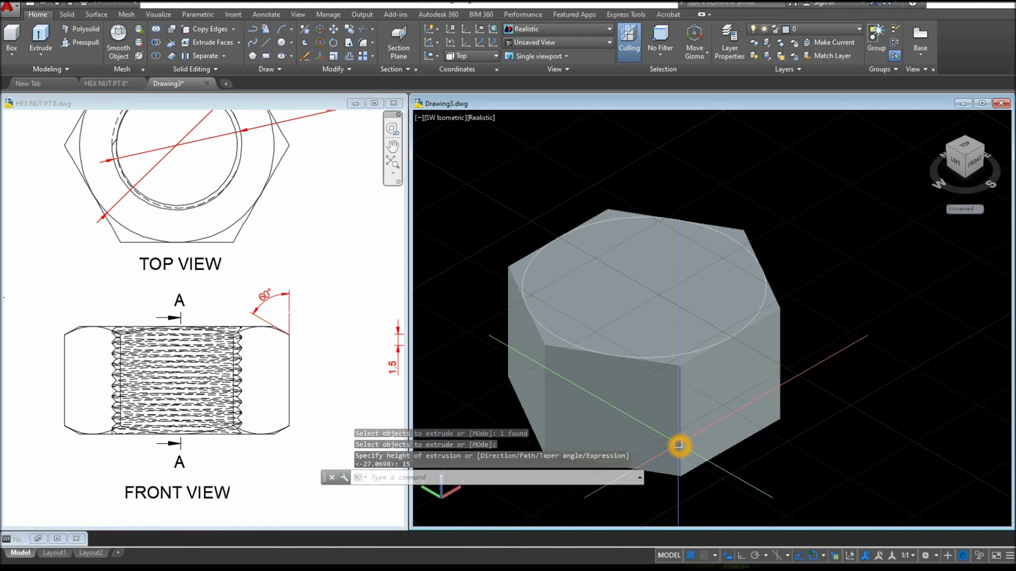
left_click(690, 555)
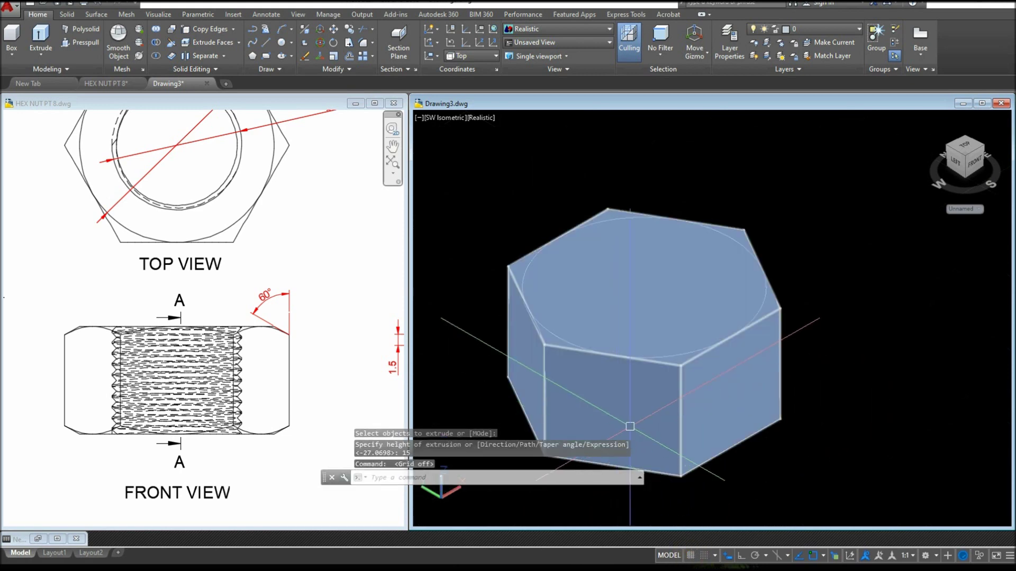
left_click(560, 343)
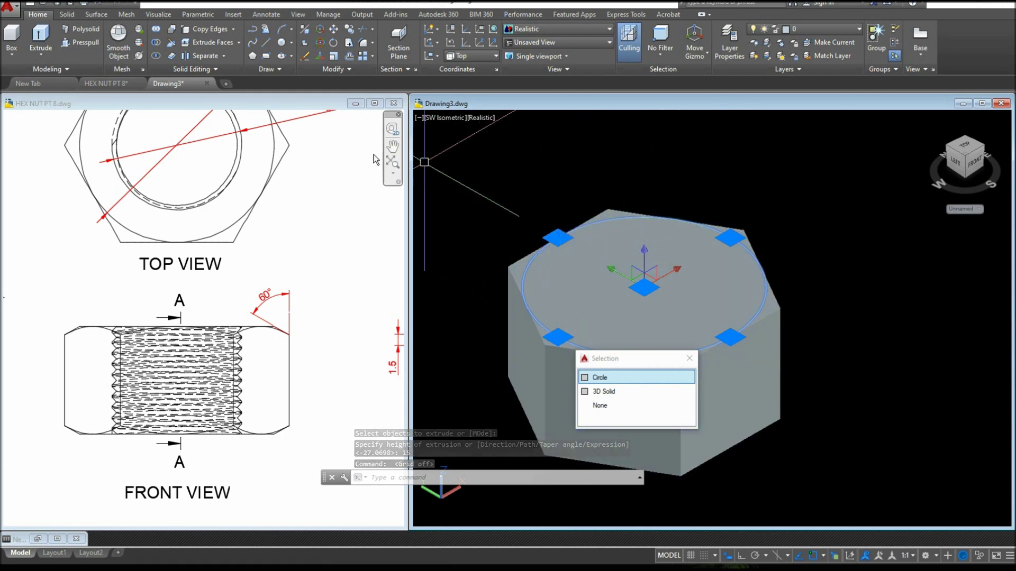
Extrude the Ø27 circle with a -60° taper, picking a vertical height with Ortho on.
left_click(47, 46)
middle_click_drag(698, 286, 741, 270, "shift")
left_click(806, 382)
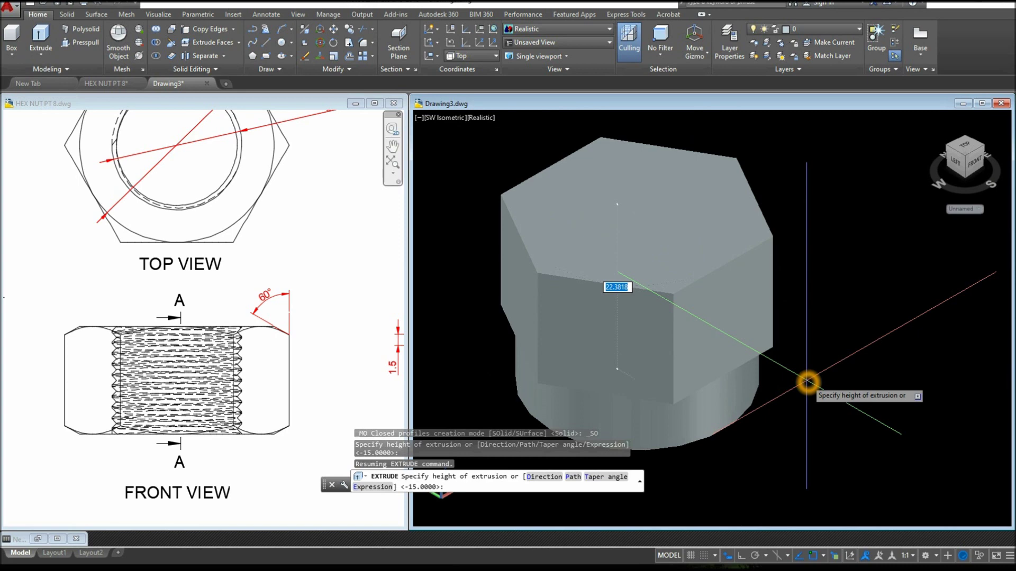
right_click(807, 382)
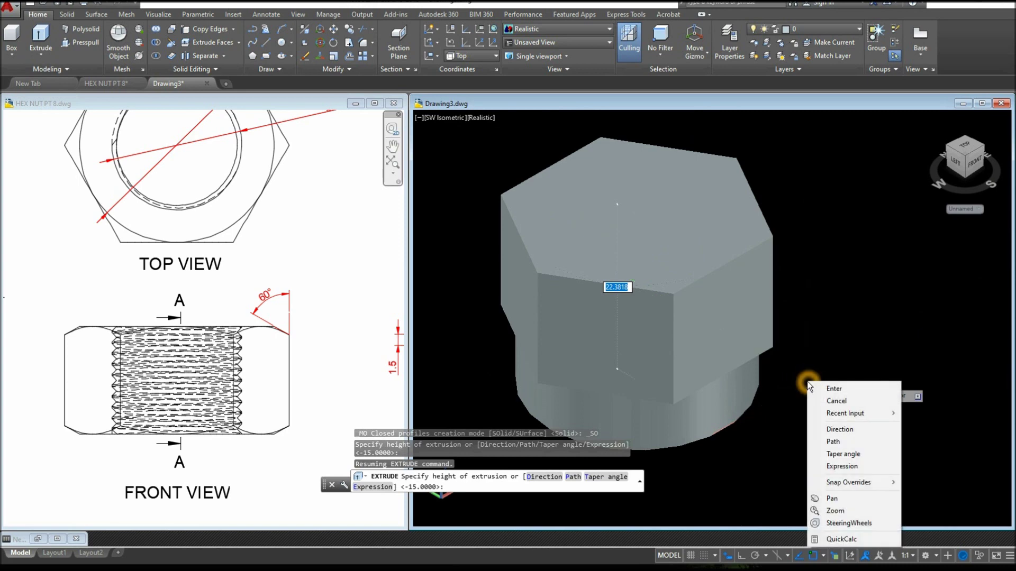
left_click(846, 454)
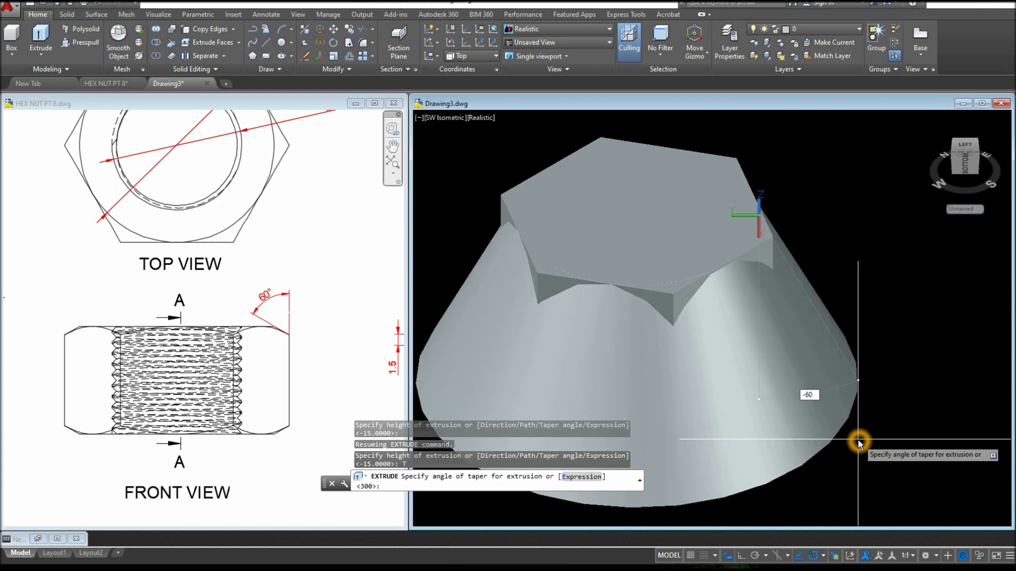
key("Return")
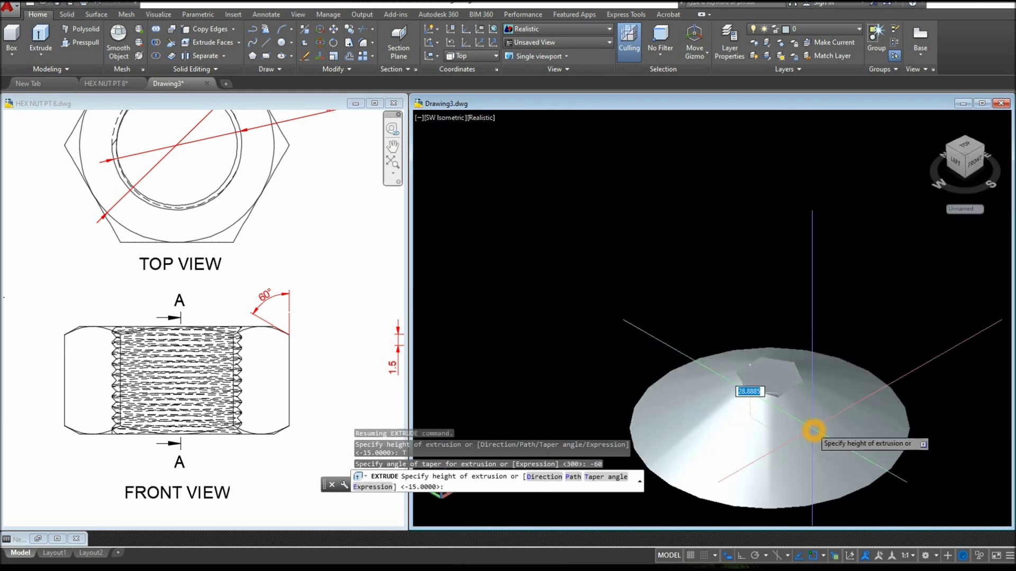
mouse_move(813, 430)
middle_mouse_down("shift")
mouse_move(798, 386)
mouse_move(730, 356)
mouse_move(804, 424)
middle_mouse_up("shift")
key("F8")
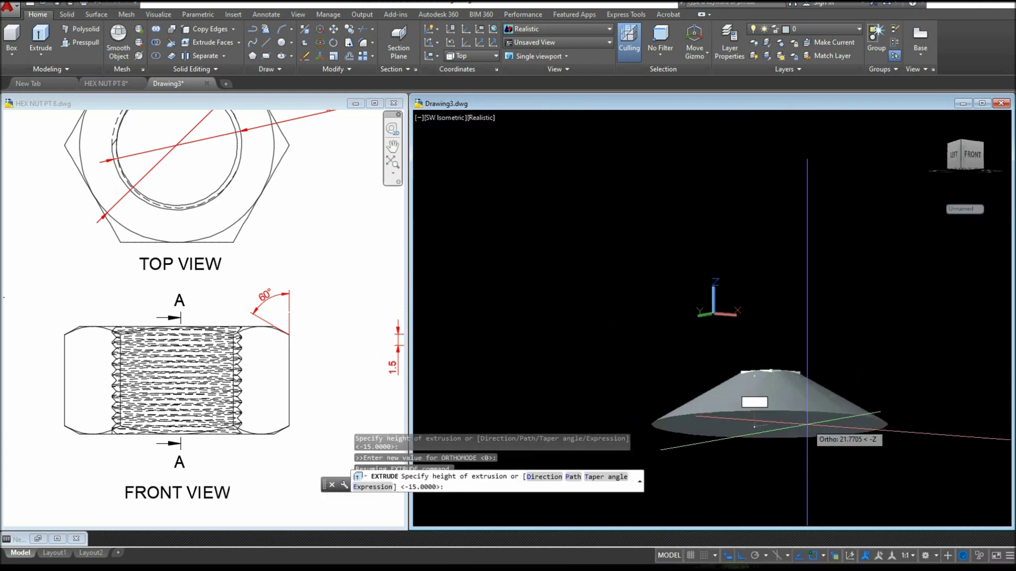
scroll(806, 424, "up", 3)
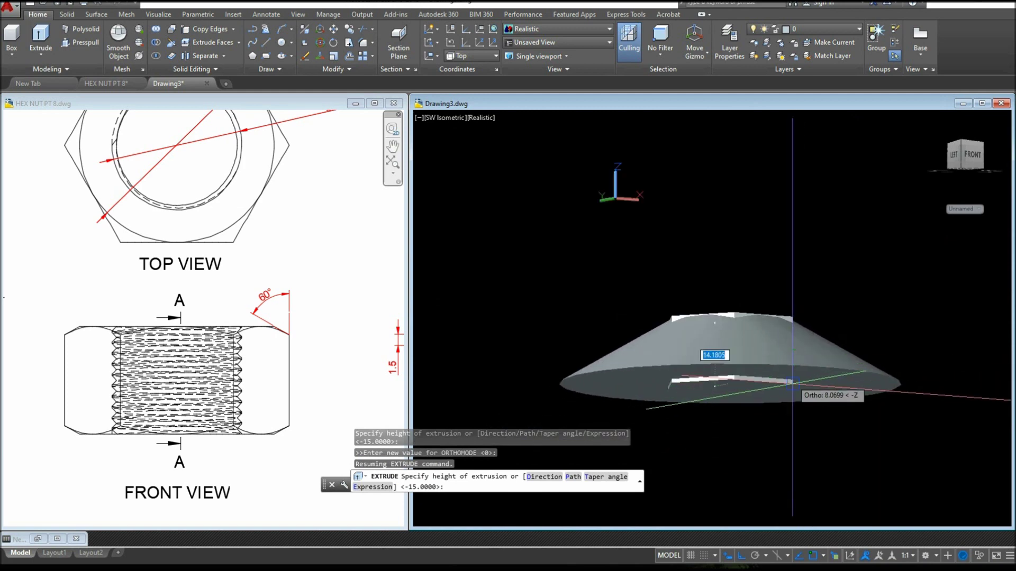
left_click(798, 443)
middle_click_drag(799, 442, 696, 324, "shift")
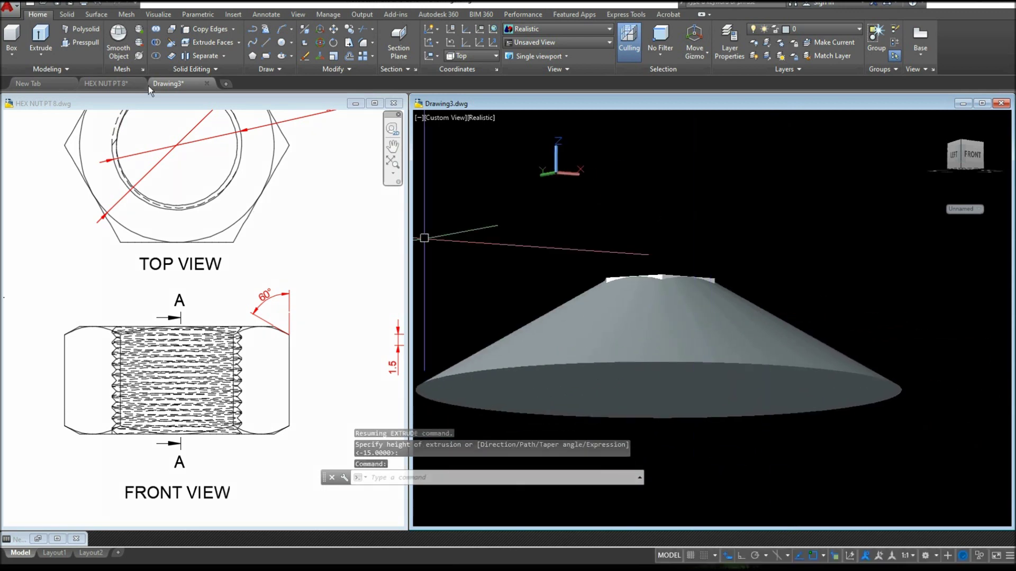
Window-select the cone and hex prism to intersect them, then orbit to inspect the result.
left_click(158, 63)
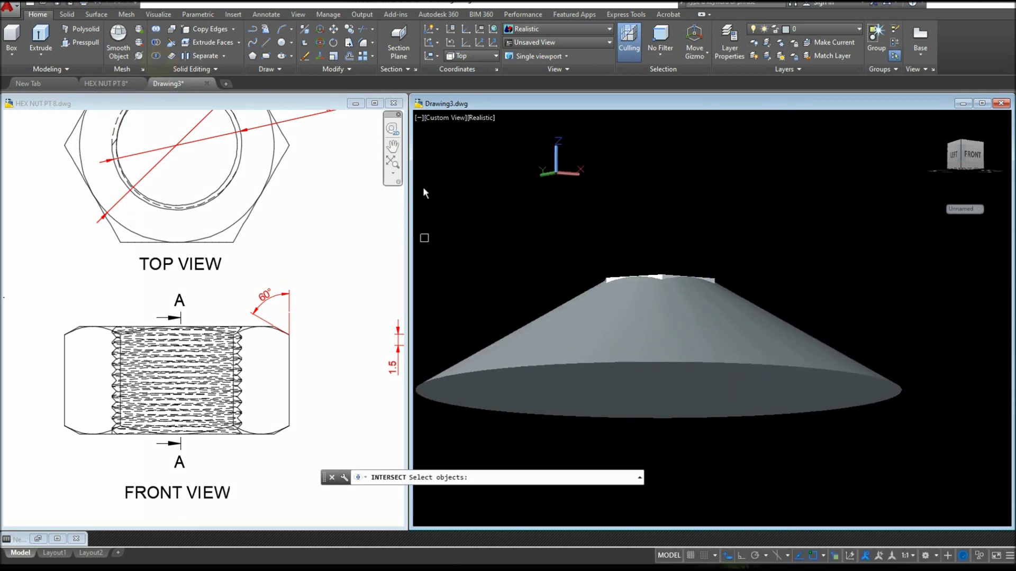
scroll(466, 243, "down", 3)
left_click(450, 224)
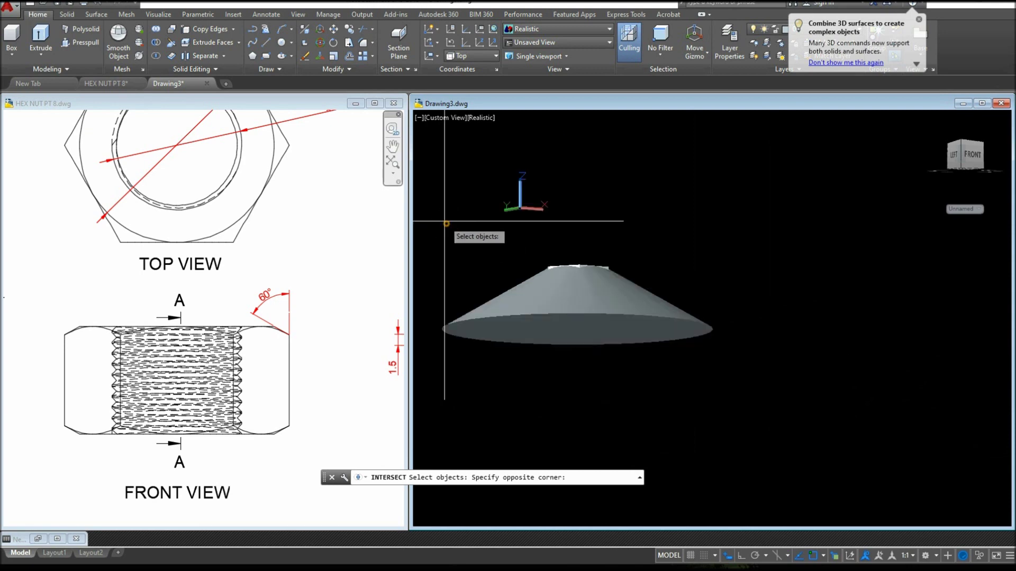
left_click(740, 385)
key("Return")
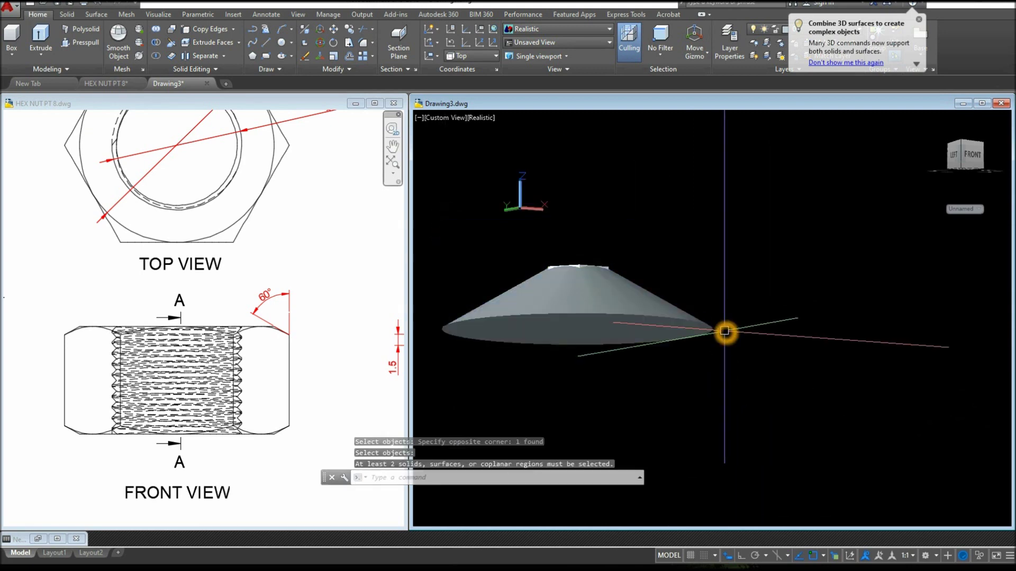
left_click(159, 49)
left_click(425, 228)
left_click(818, 404)
key("Return")
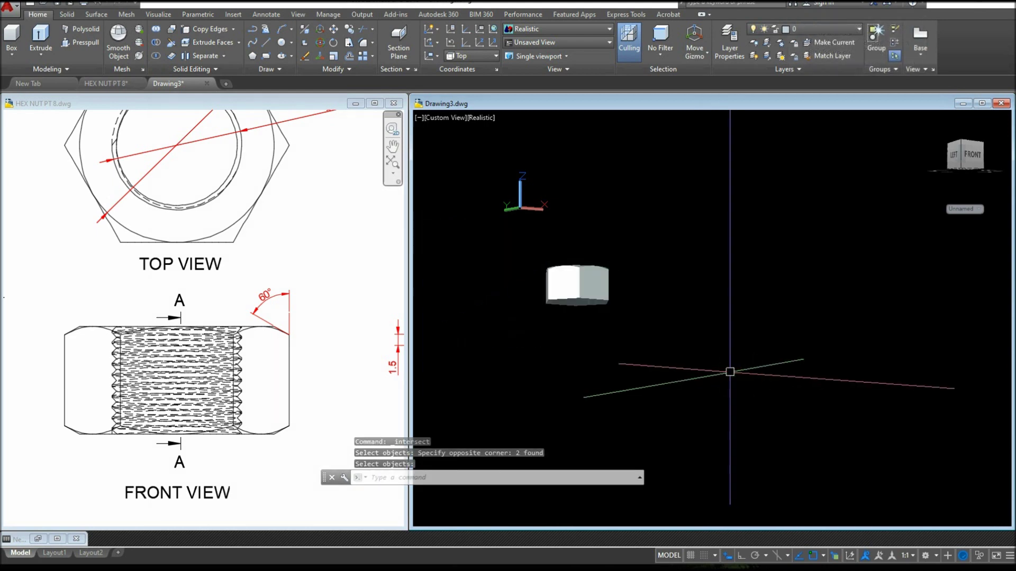
middle_click_drag(586, 320, 605, 307, "shift")
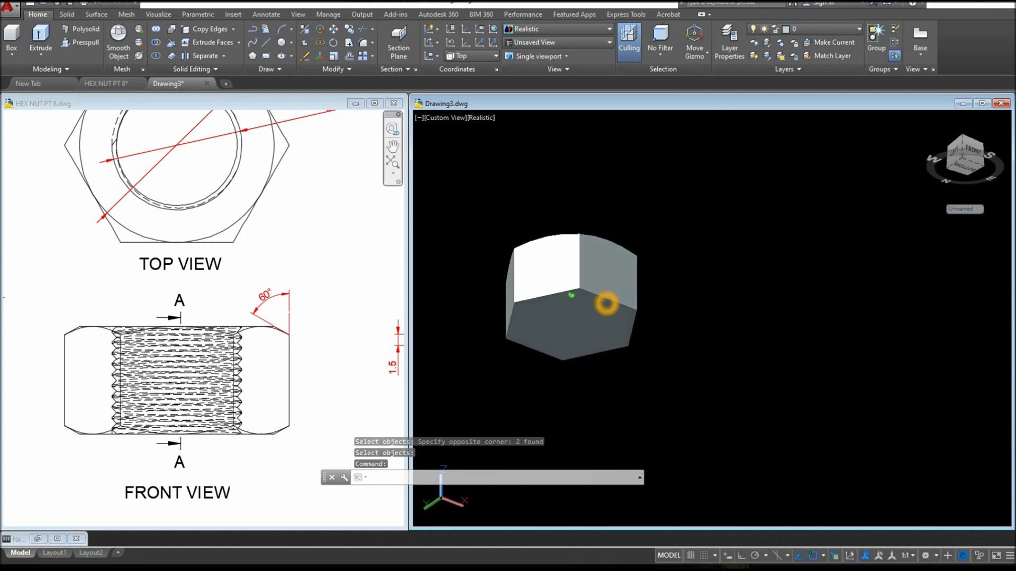
left_click(627, 306)
Draw a circle on the nut's opposite face, snapped to its edge.
type("c")
key("Return")
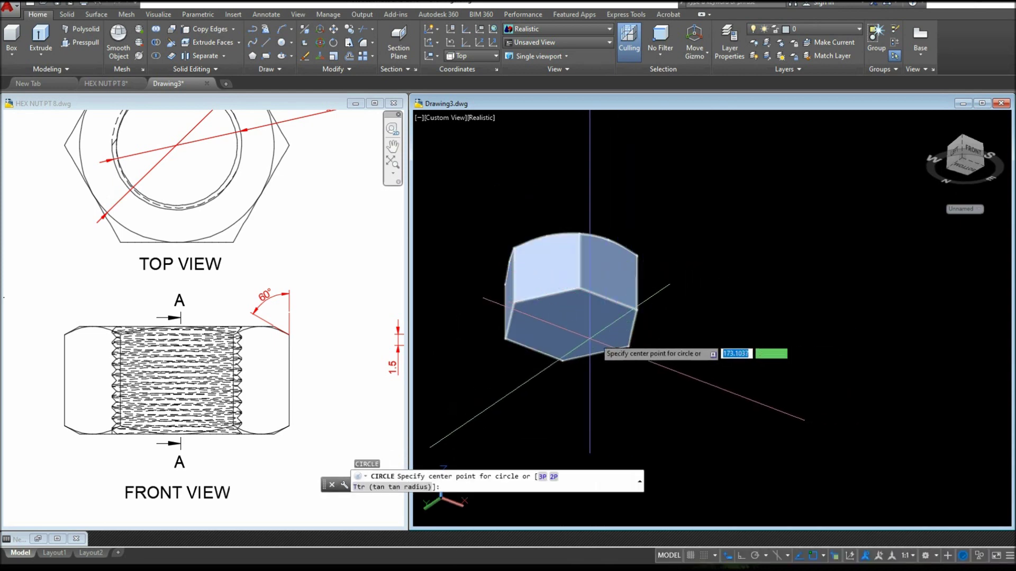
left_click(571, 329)
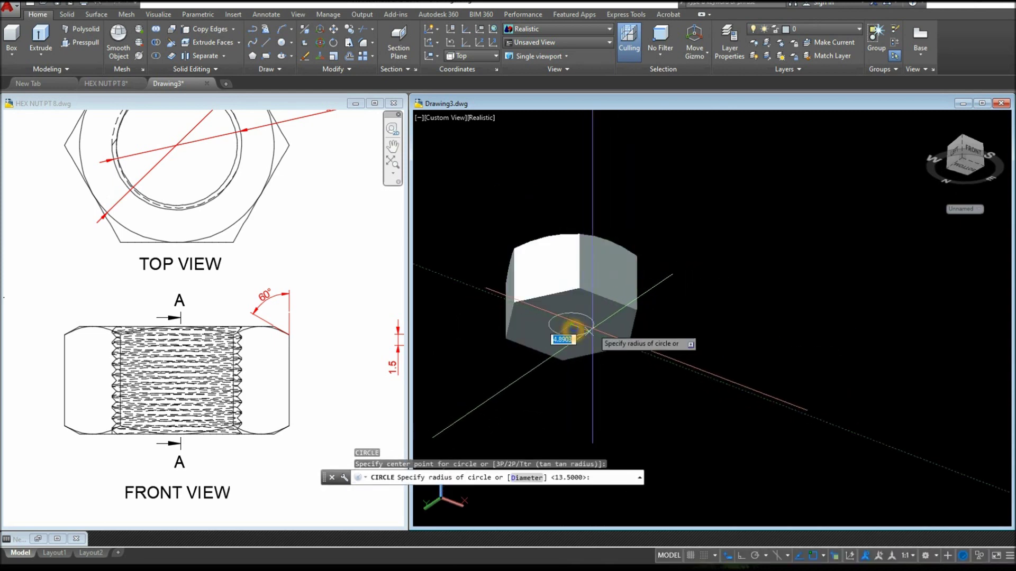
left_click(608, 302)
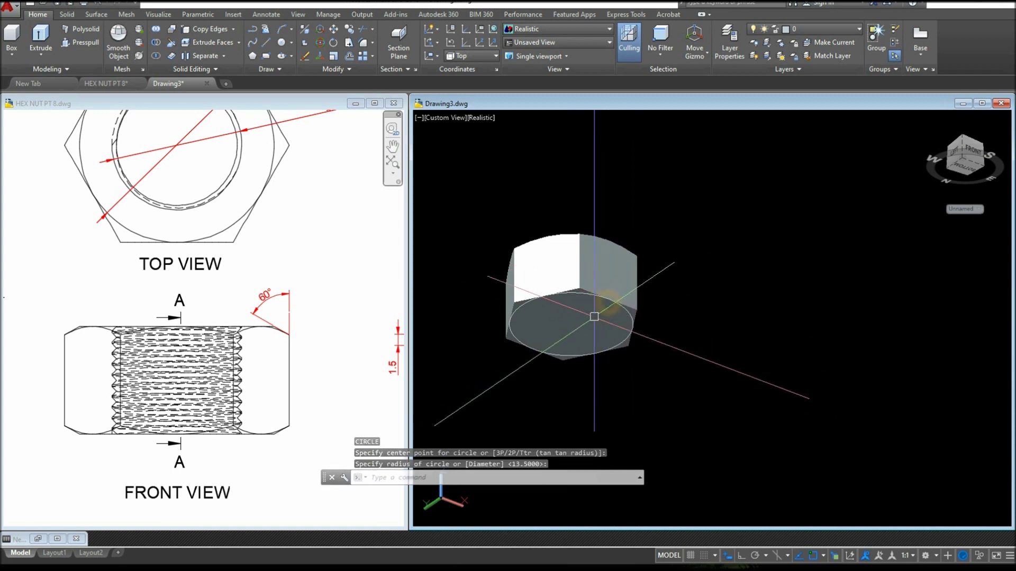
scroll(580, 315, "up", 4)
left_click(575, 269)
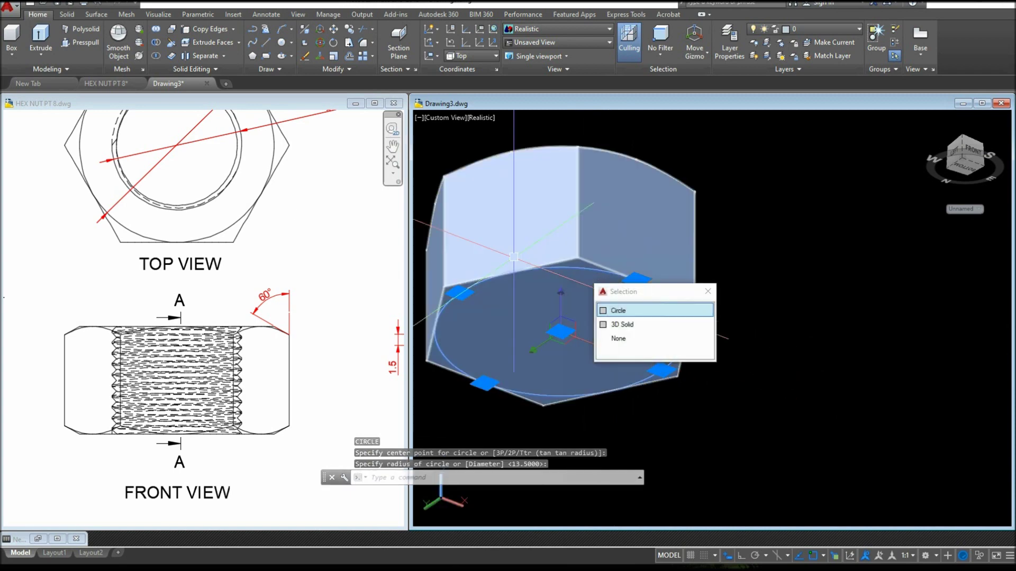
Extrude the new circle with a -60° taper angle into a second cone.
left_click(41, 39)
scroll(579, 193, "down", 3)
middle_click_drag(567, 188, 584, 144, "shift")
right_click(584, 143)
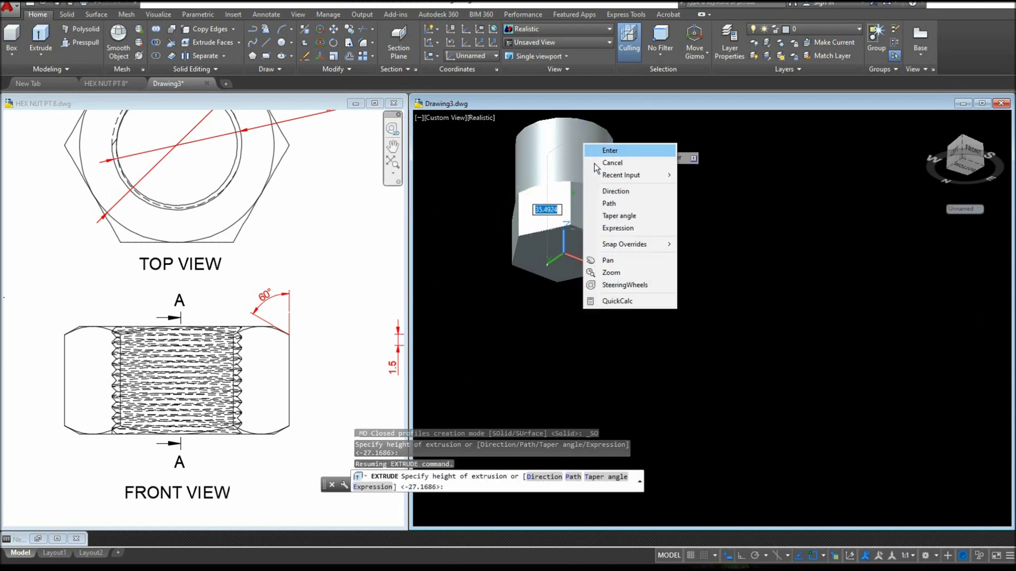
left_click(624, 213)
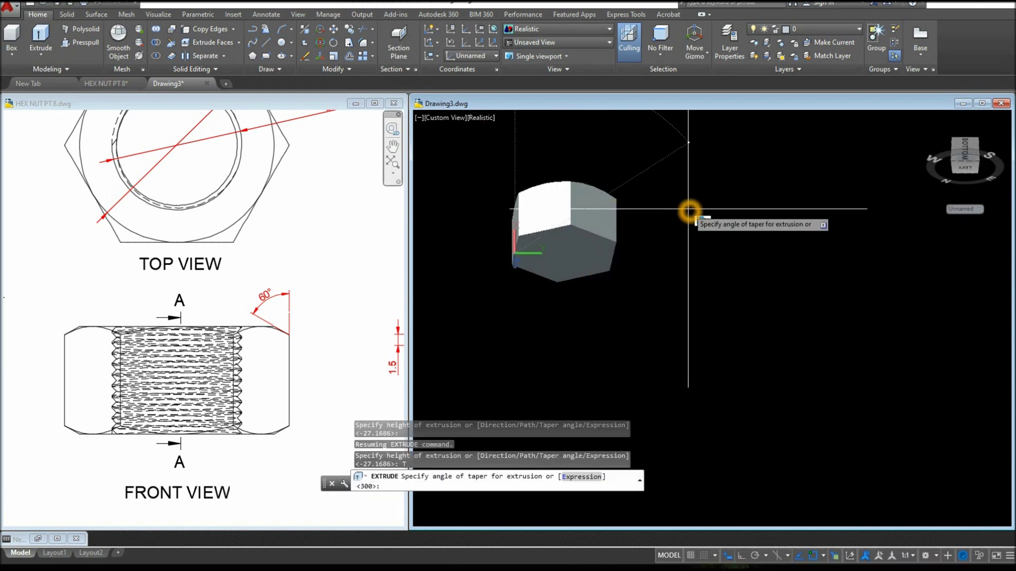
scroll(625, 244, "down", 2)
middle_click_drag(624, 245, 524, 201, "shift")
left_click(458, 217)
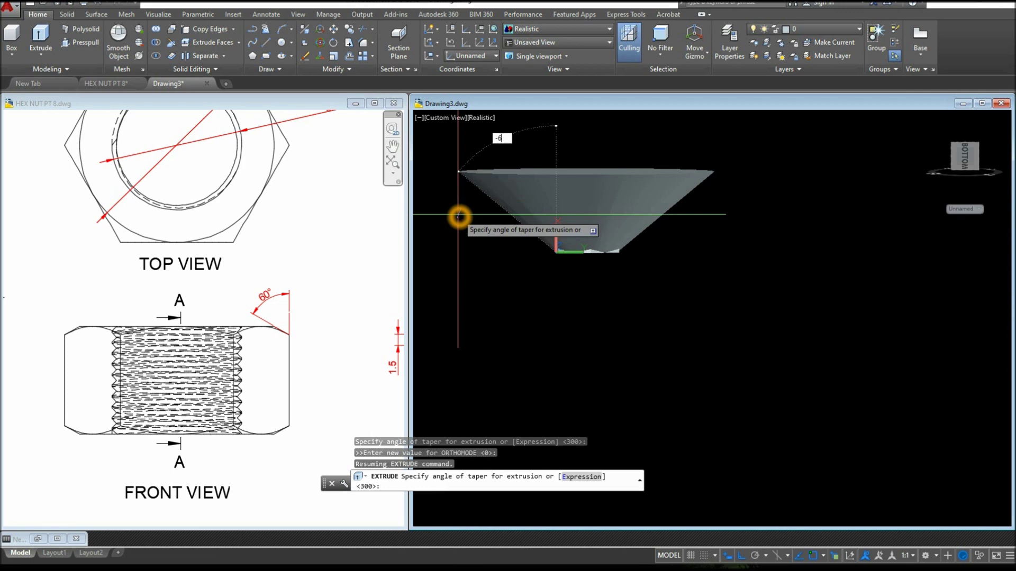
key("Return")
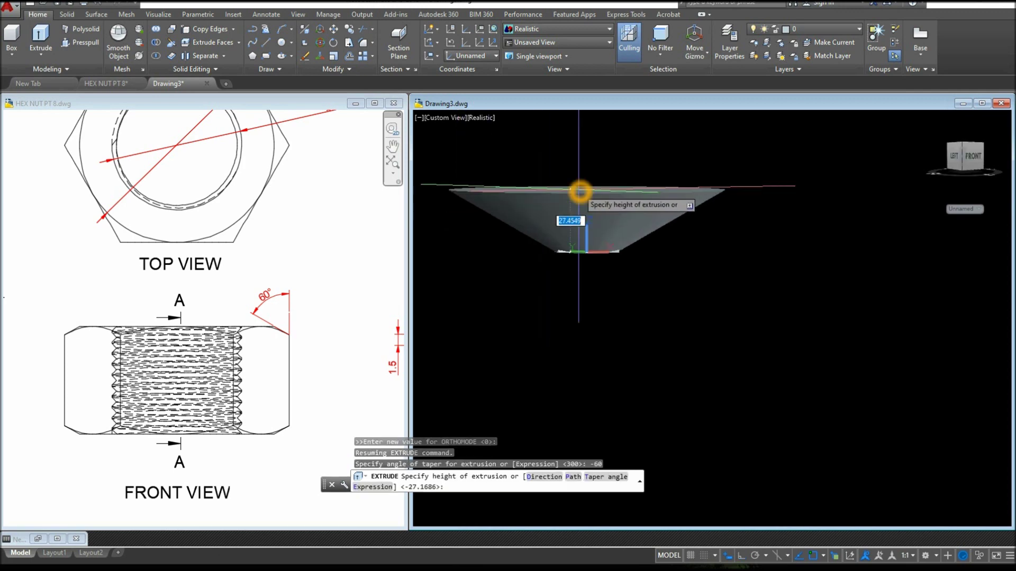
middle_click_drag(570, 224, 578, 249)
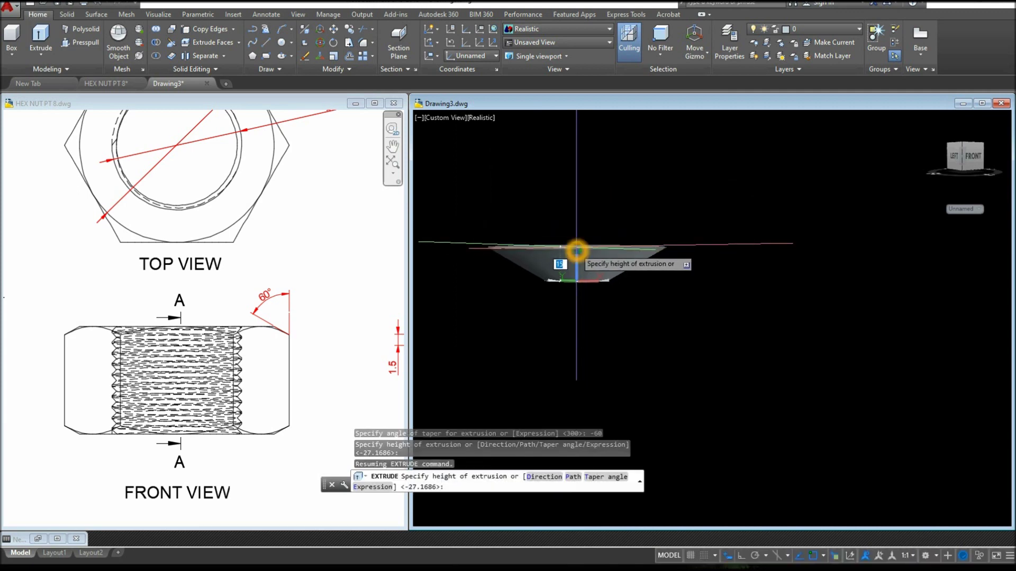
left_click(582, 208)
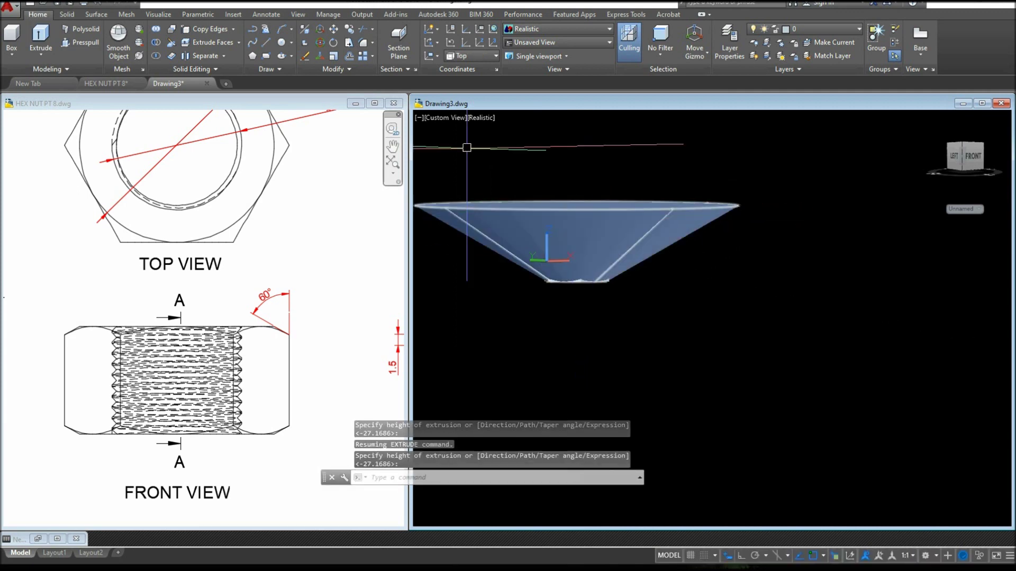
Intersect the second cone with the nut solid, chamfering its other end.
left_click(159, 56)
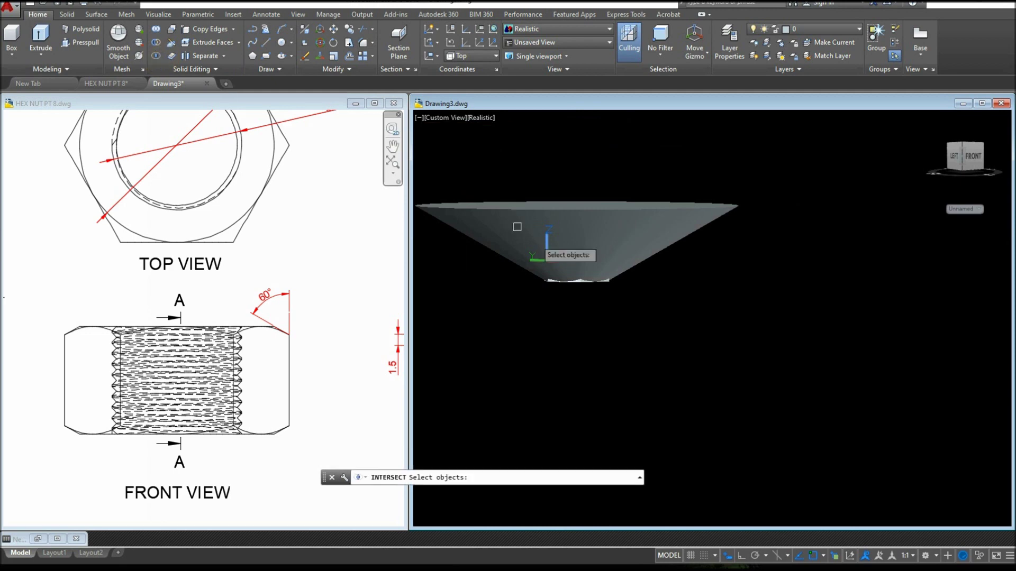
scroll(529, 235, "down", 5)
left_click(492, 237)
left_click(678, 321)
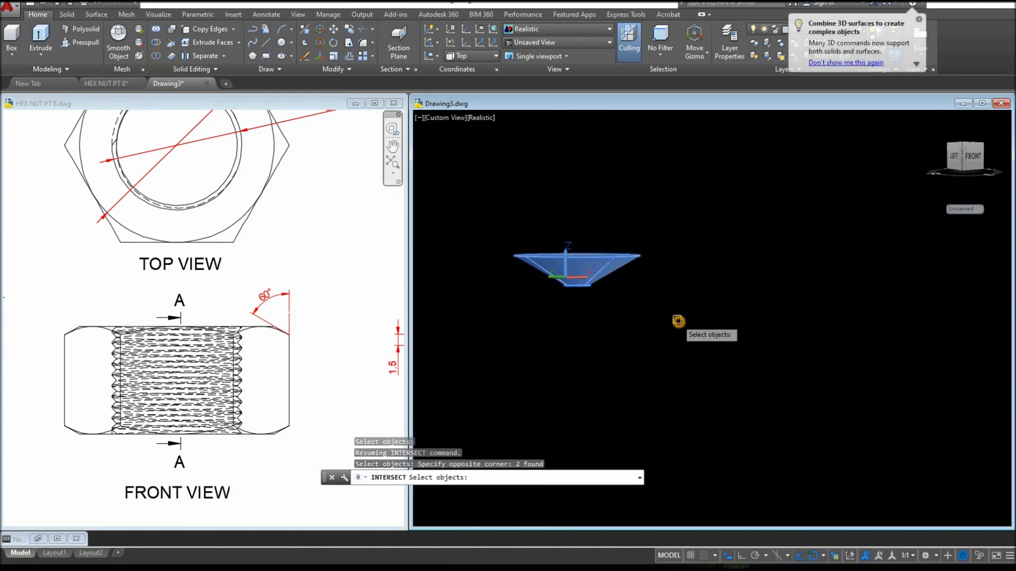
key("Return")
scroll(570, 278, "up", 4)
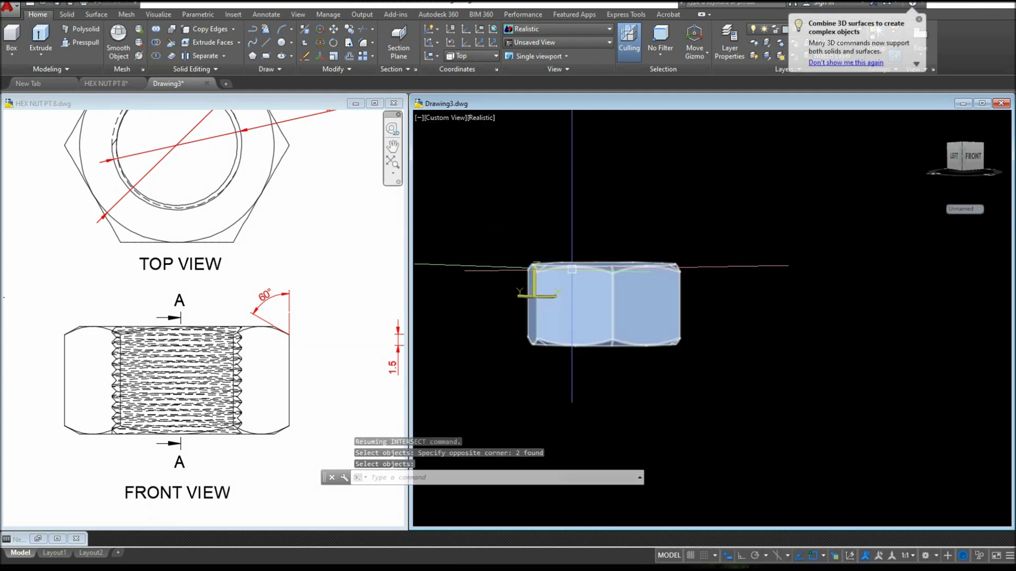
middle_click_drag(574, 268, 583, 295, "shift")
Draw an 18-diameter circle centred on the nut's top face.
key("Return")
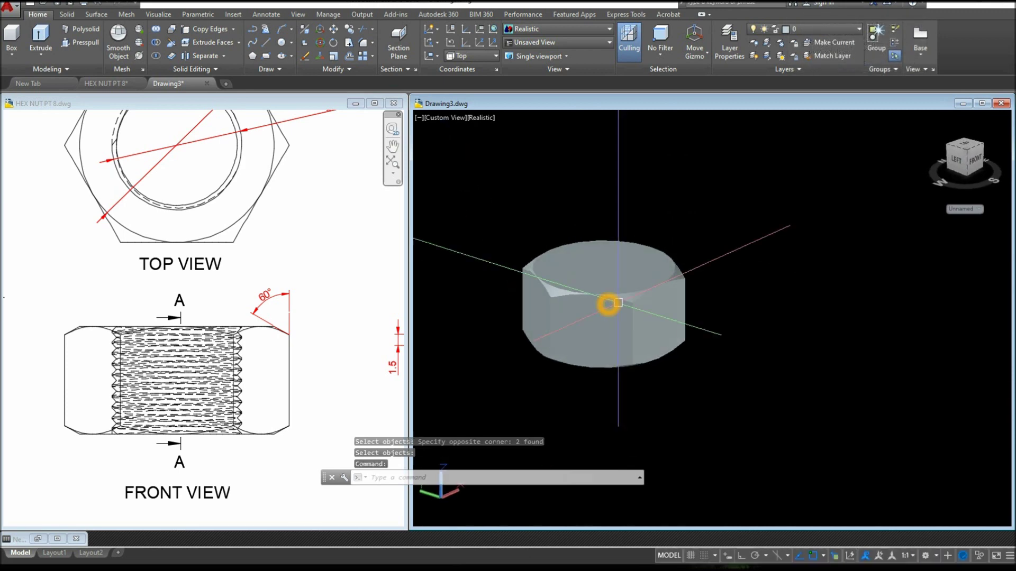
type("c")
key("Return")
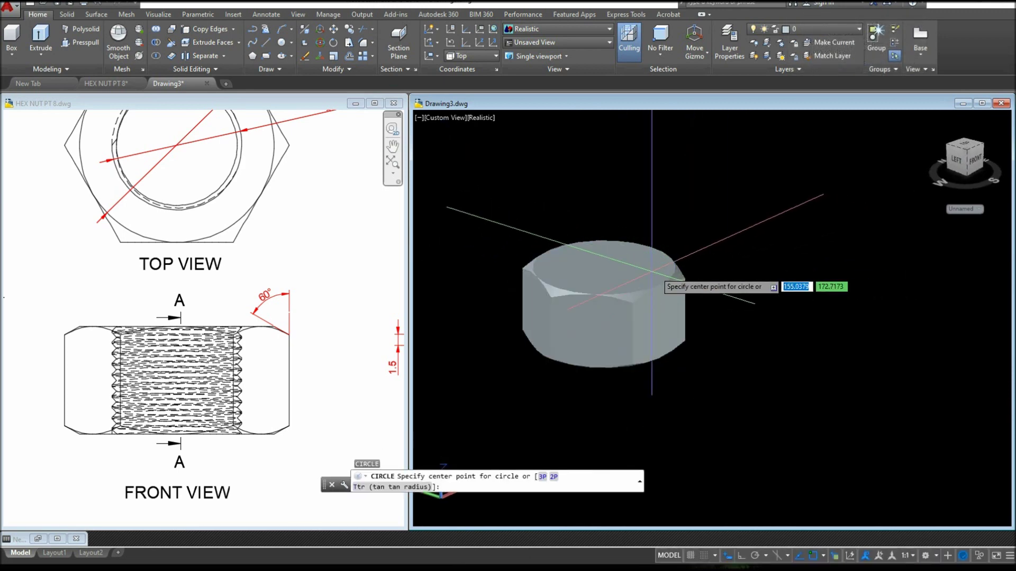
left_click(607, 270)
left_click(651, 268)
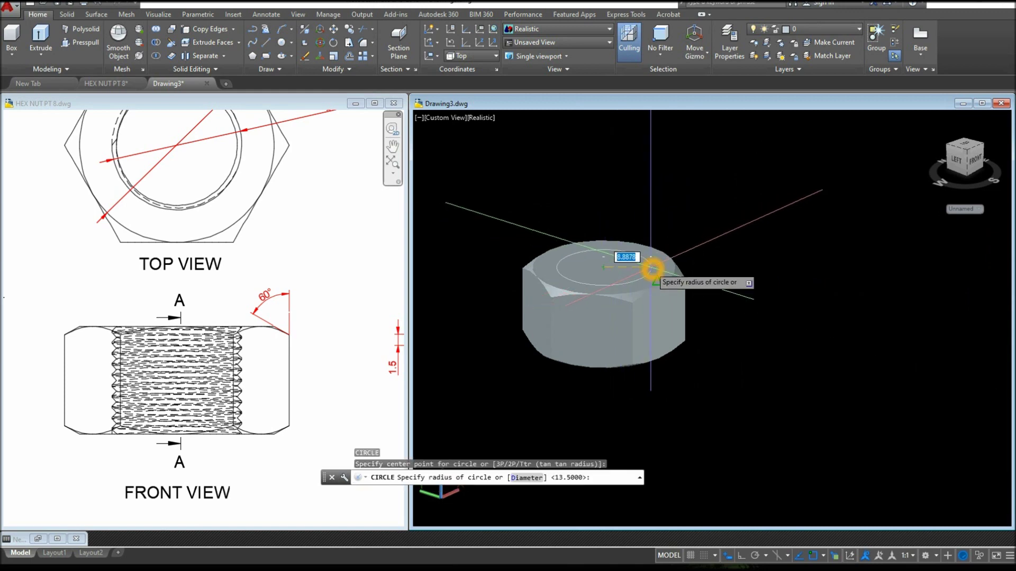
type("d")
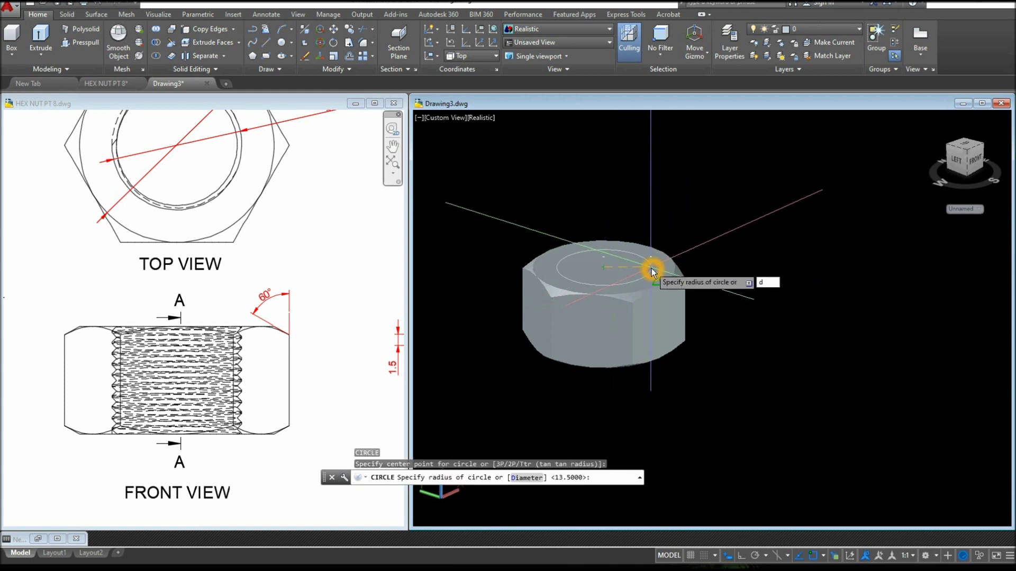
key("Return")
type("18")
key("Return")
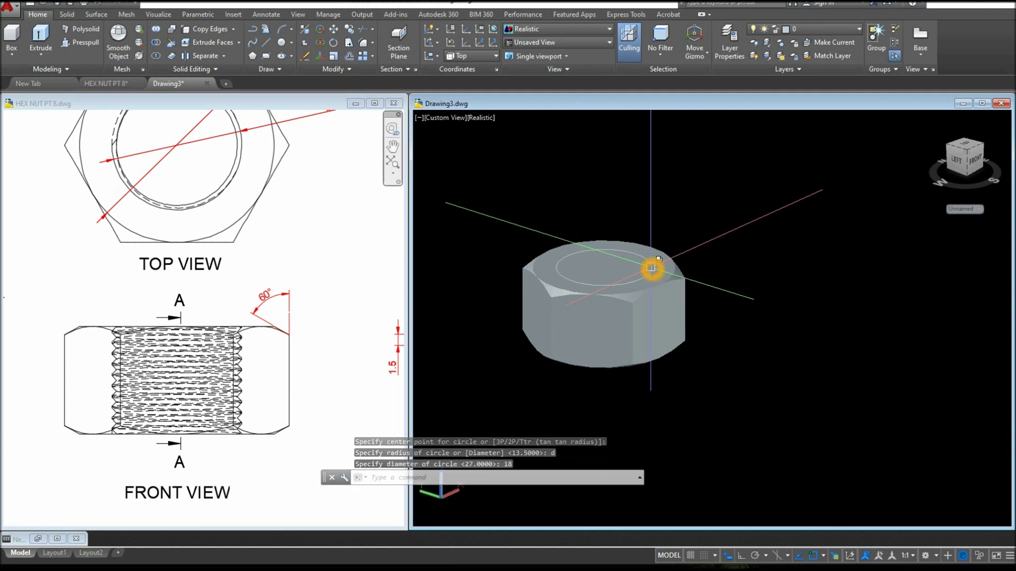
Presspull the inside of the 18 circle through the nut to bore the hole.
left_click(635, 254)
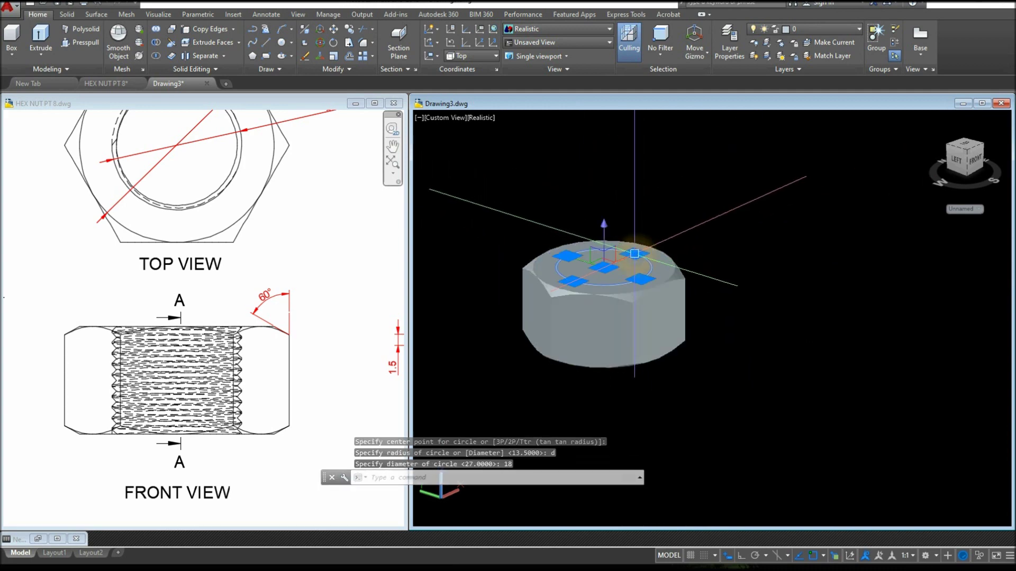
left_click(514, 226)
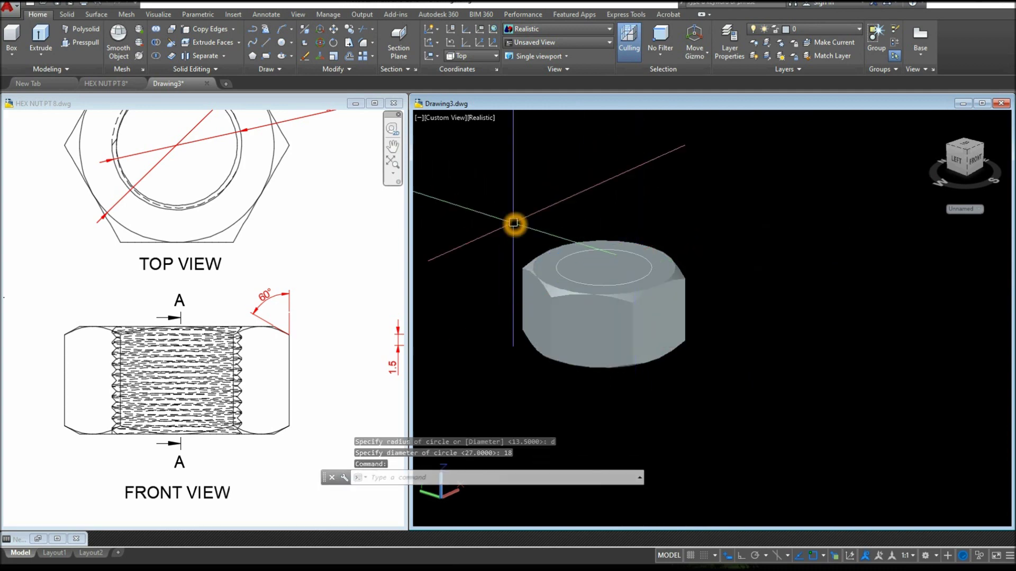
left_click(79, 42)
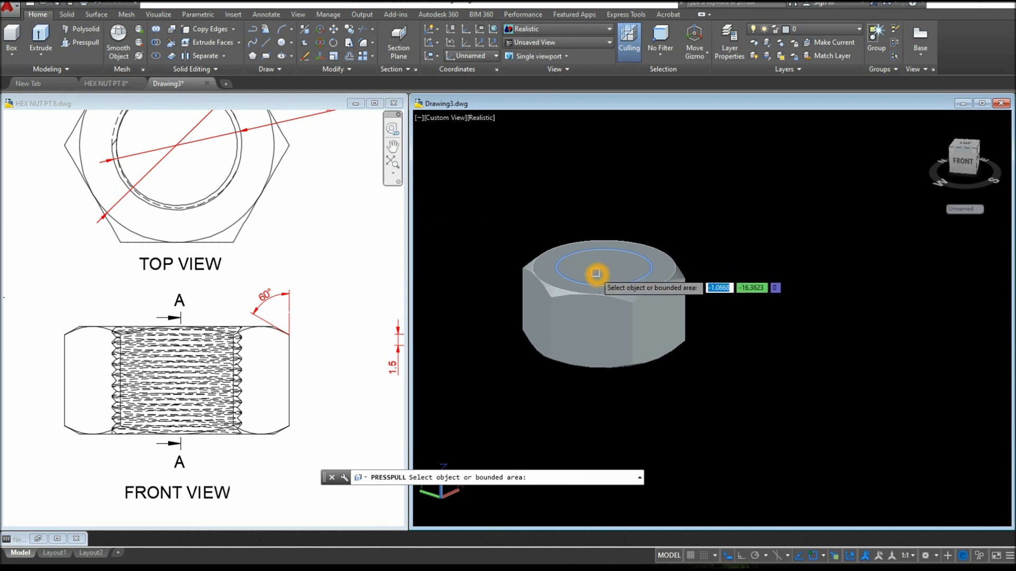
left_click(596, 273)
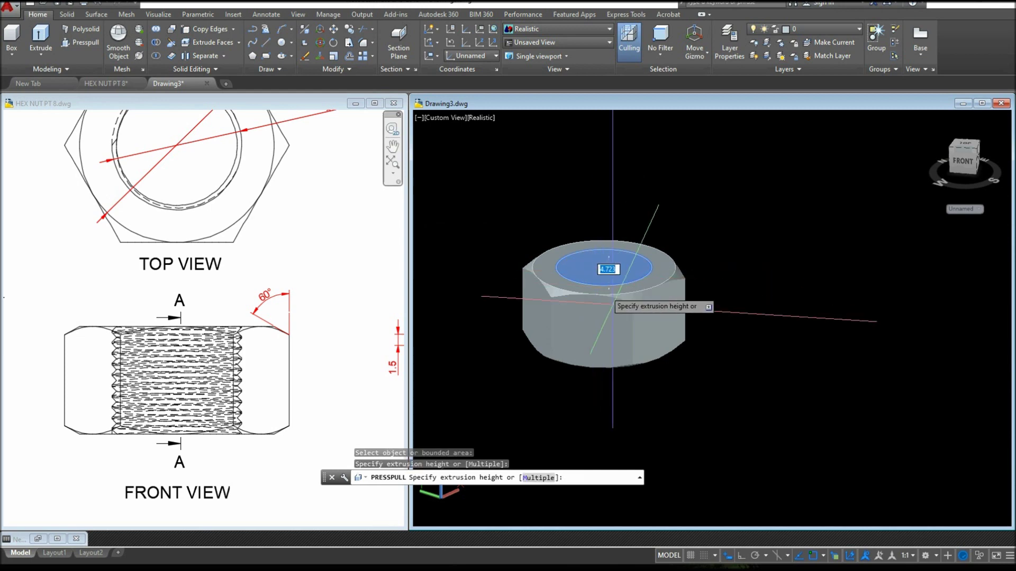
left_click(630, 446)
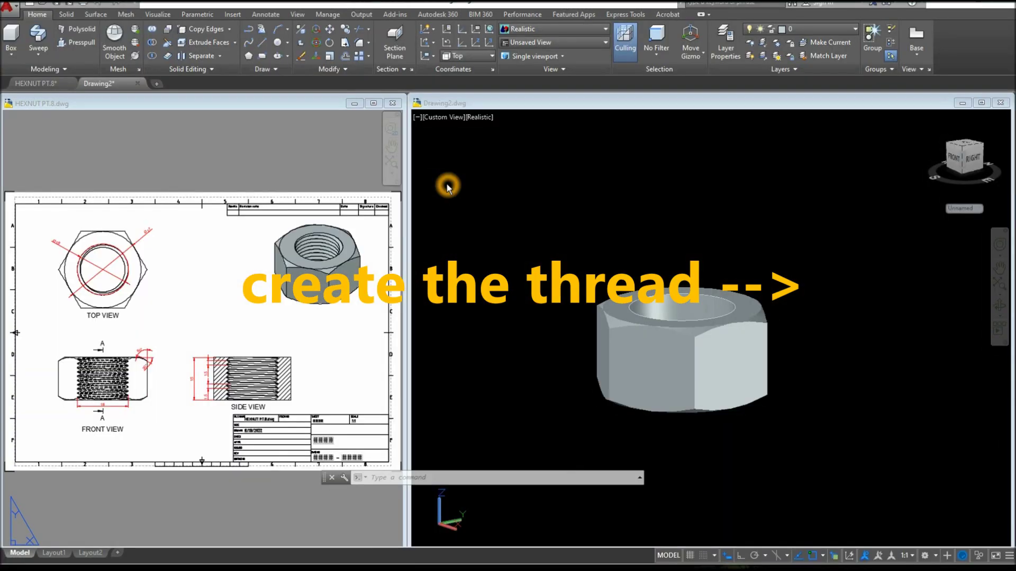
Start a helix centred on the bottom of the hole, with its base radius at the hole's edge.
left_click(447, 186)
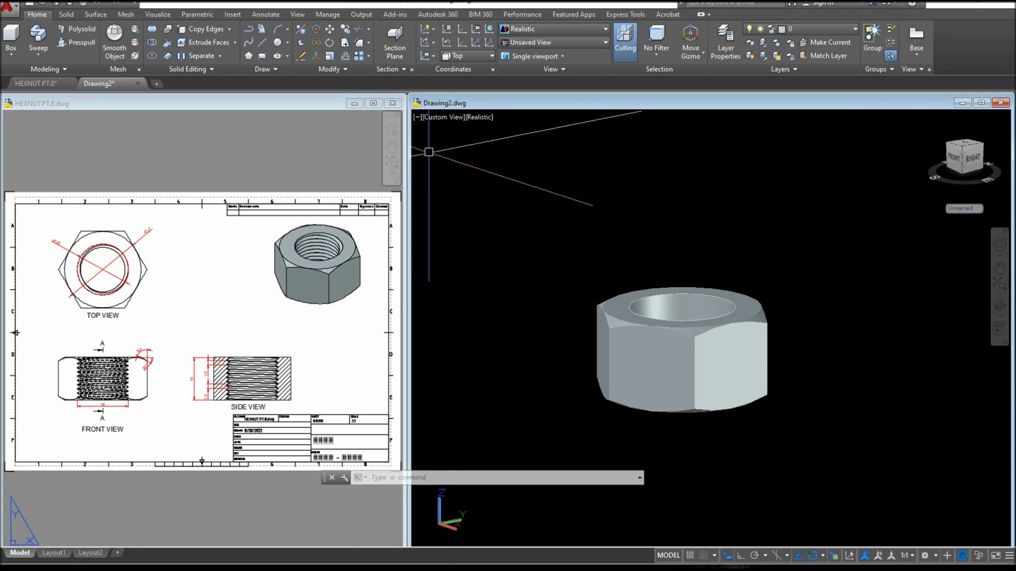
left_click(275, 69)
left_click(247, 85)
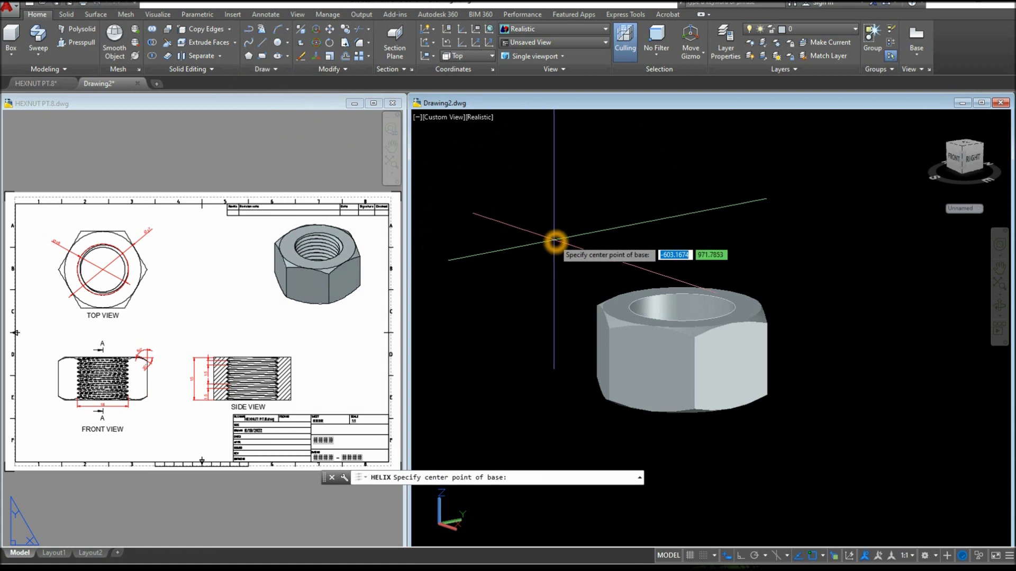
middle_click_drag(554, 241, 626, 231, "shift")
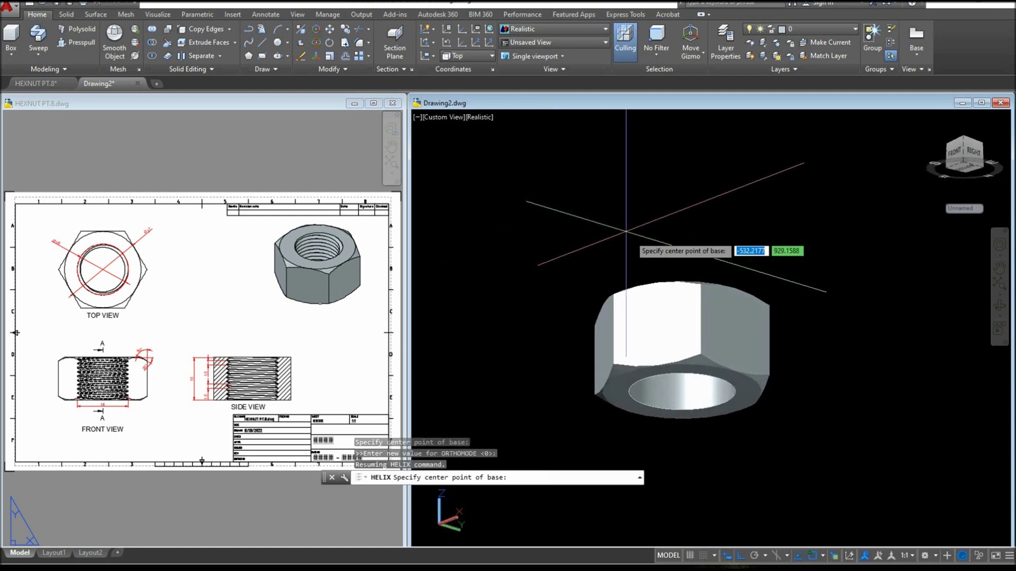
right_click(682, 393, "shift")
left_click(705, 263)
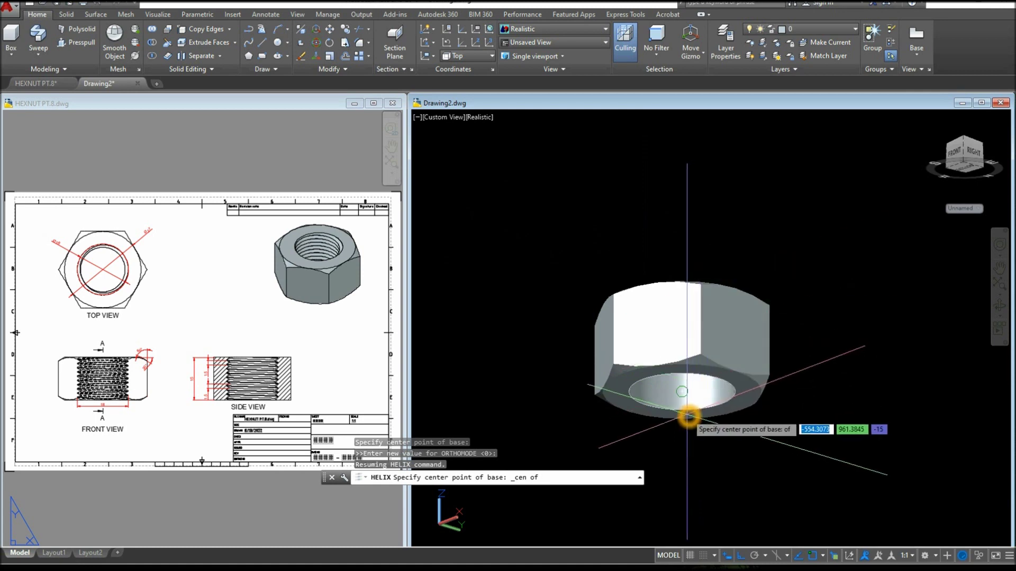
left_click(687, 417)
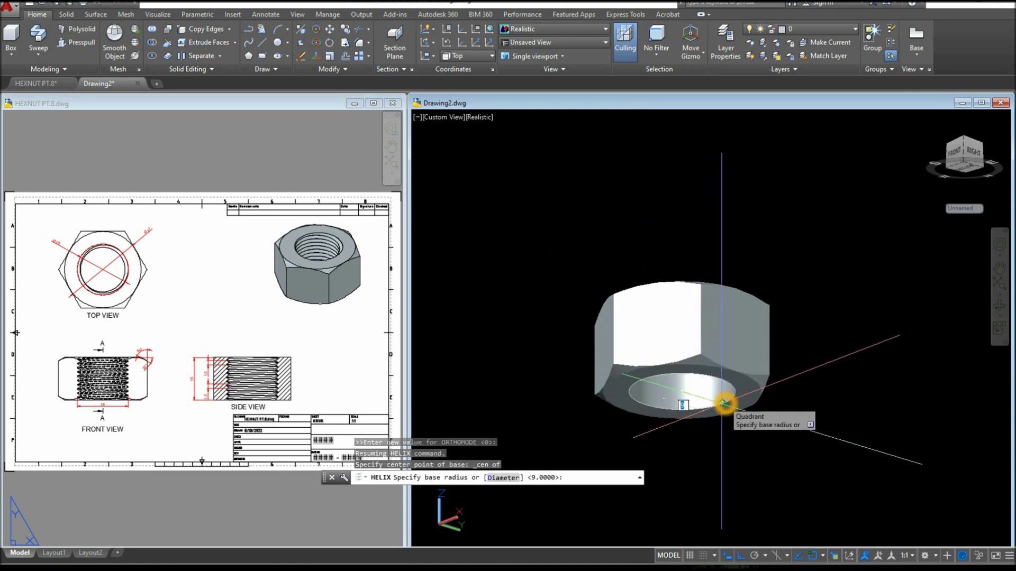
left_click(725, 403)
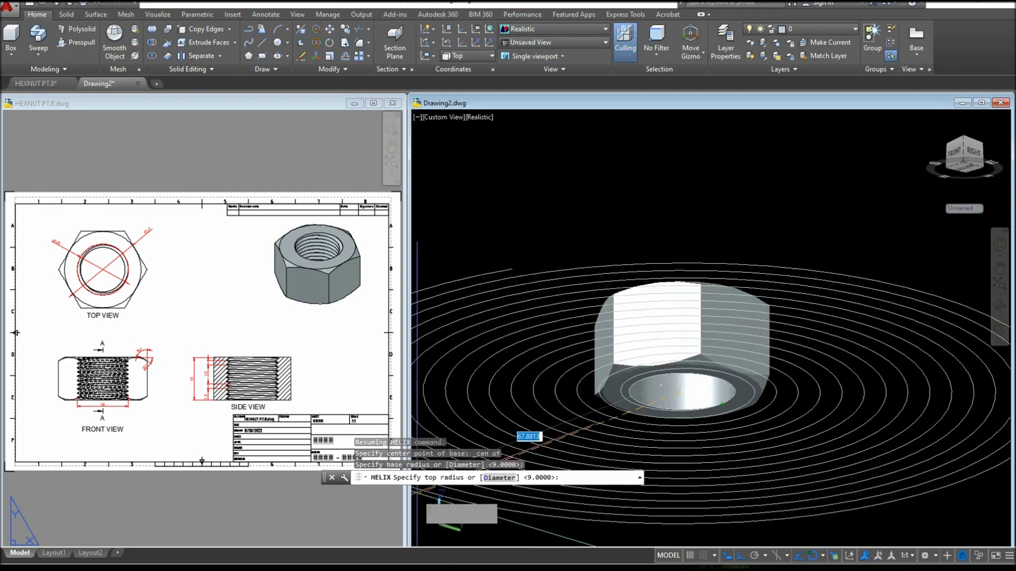
Give the helix an 18 top diameter and 1.5 turn height, rising above the nut.
left_click(507, 479)
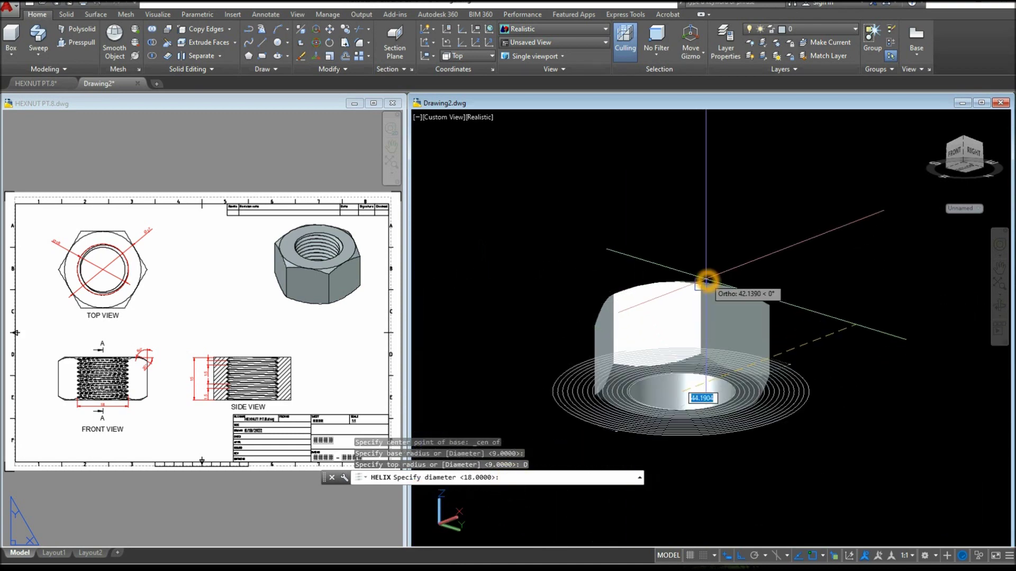
key("Return")
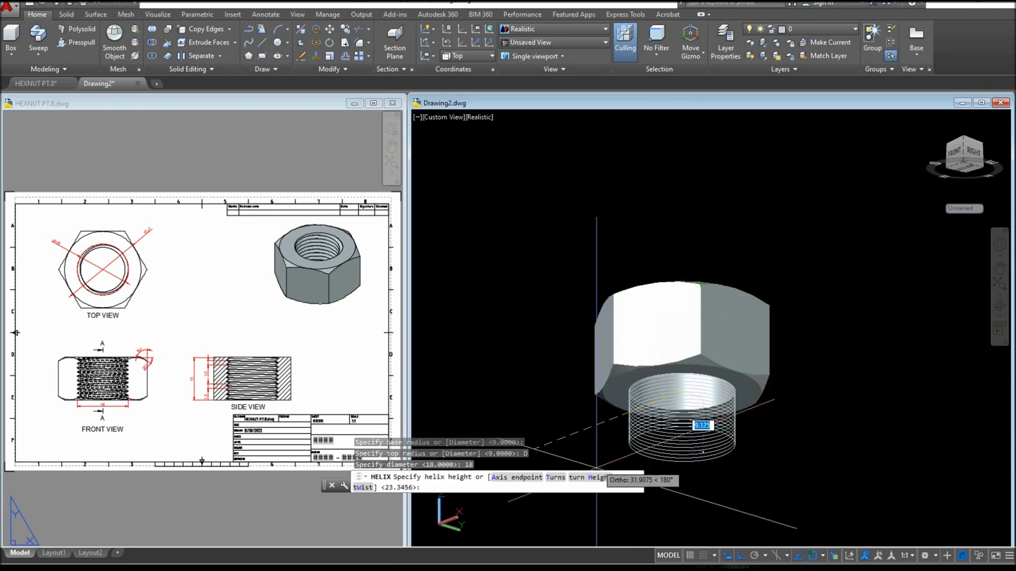
left_click(595, 478)
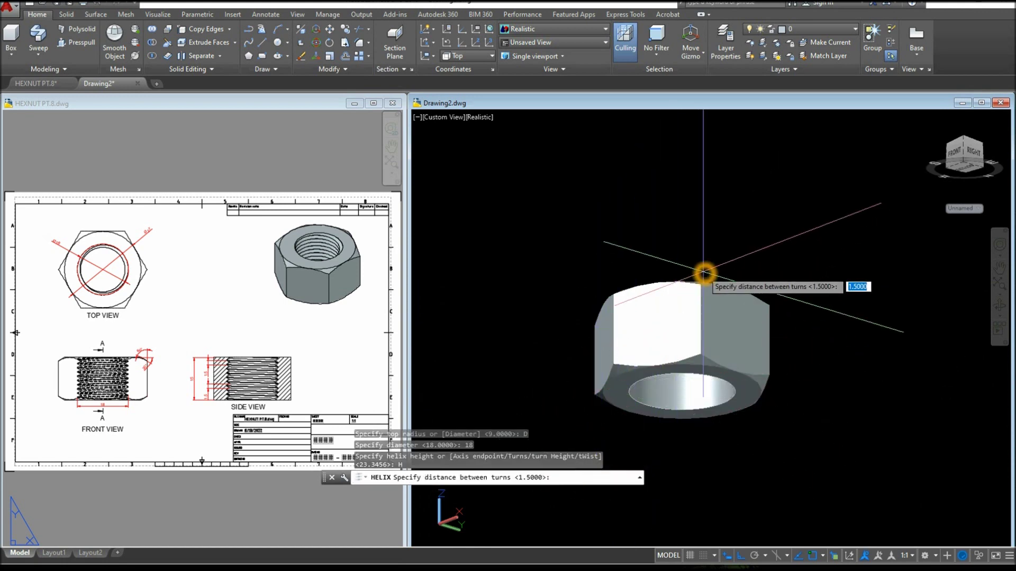
type("1.5")
key("Return")
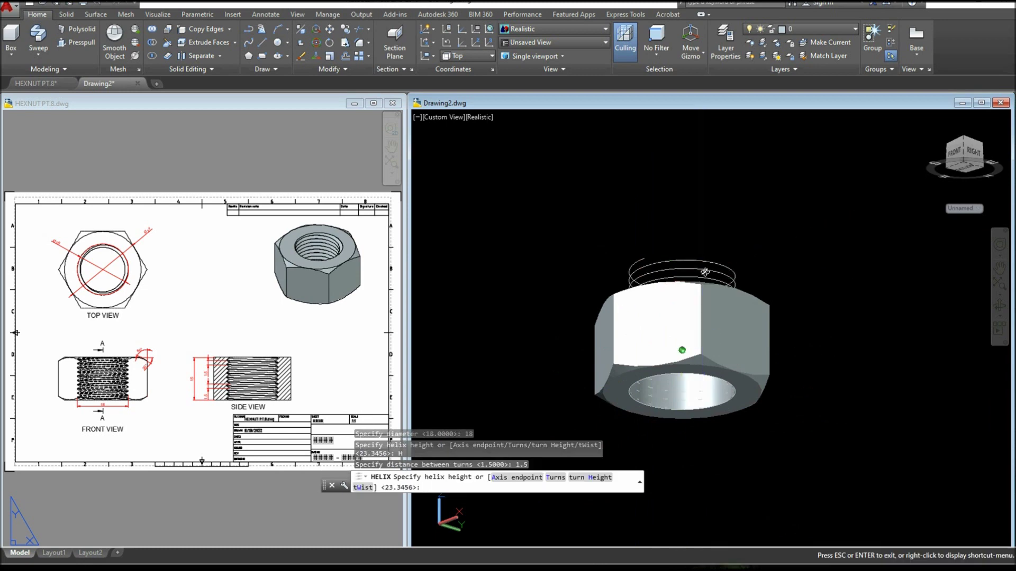
middle_click_drag(704, 273, 680, 347, "shift")
key("F8")
left_click(708, 264)
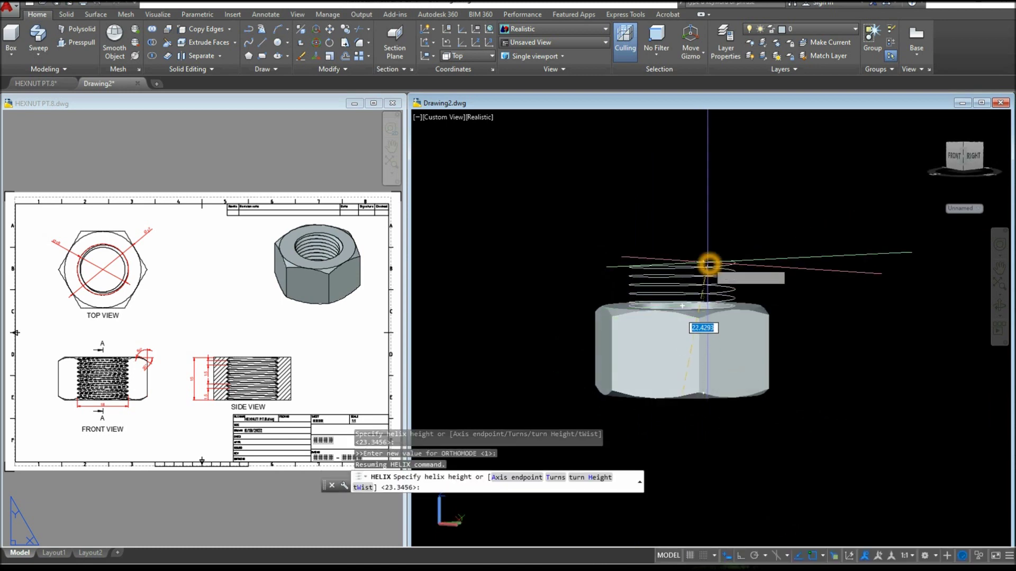
scroll(709, 264, "up", 2)
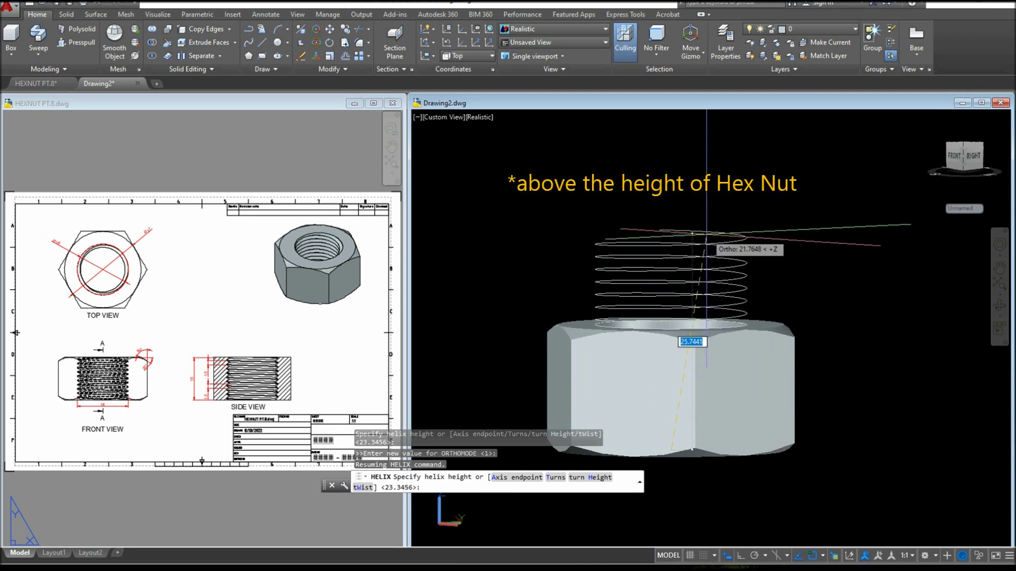
left_click(701, 218)
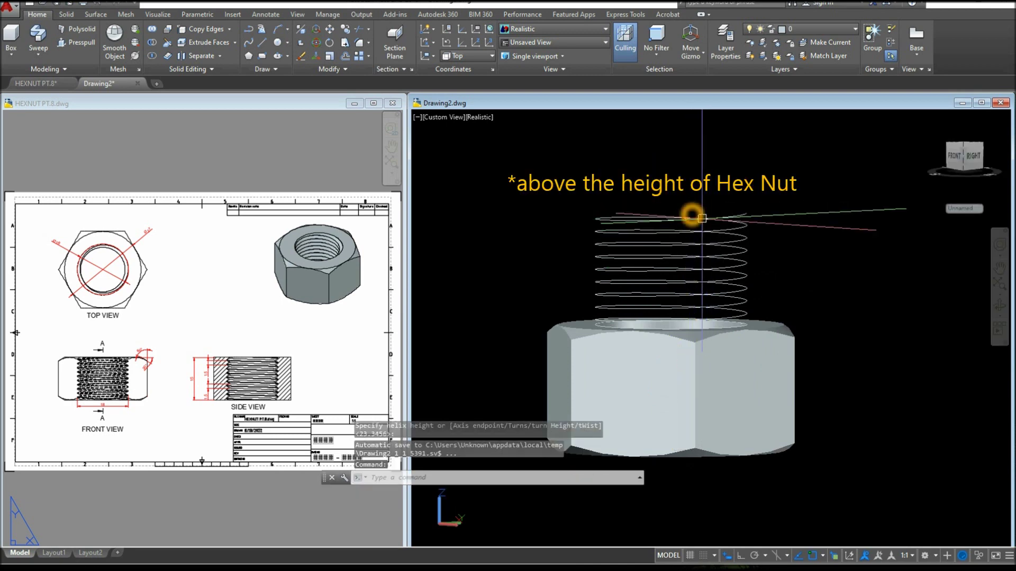
Bring up the viewport's visual styles and standard views lists.
left_click(474, 118)
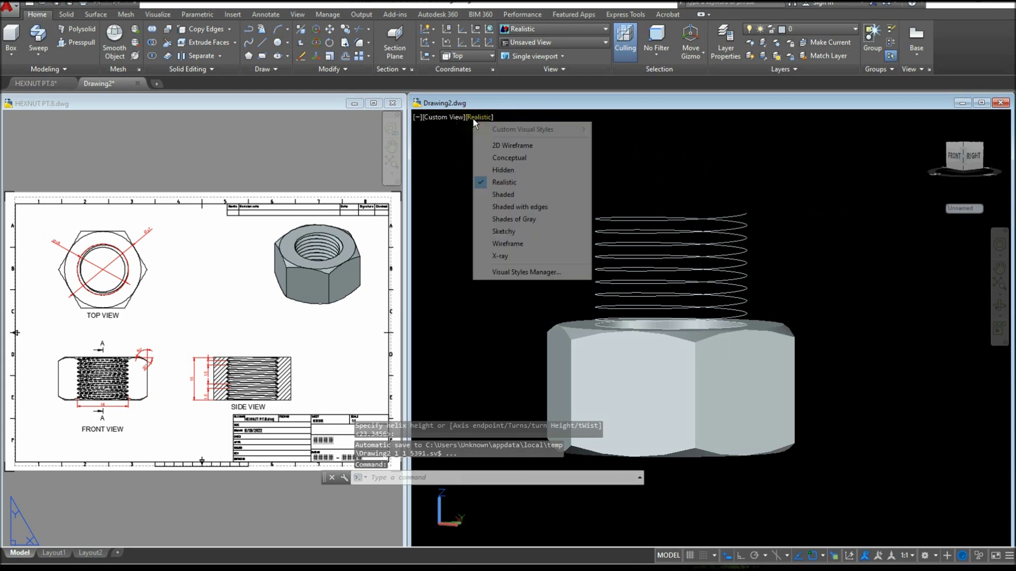
left_click(449, 117)
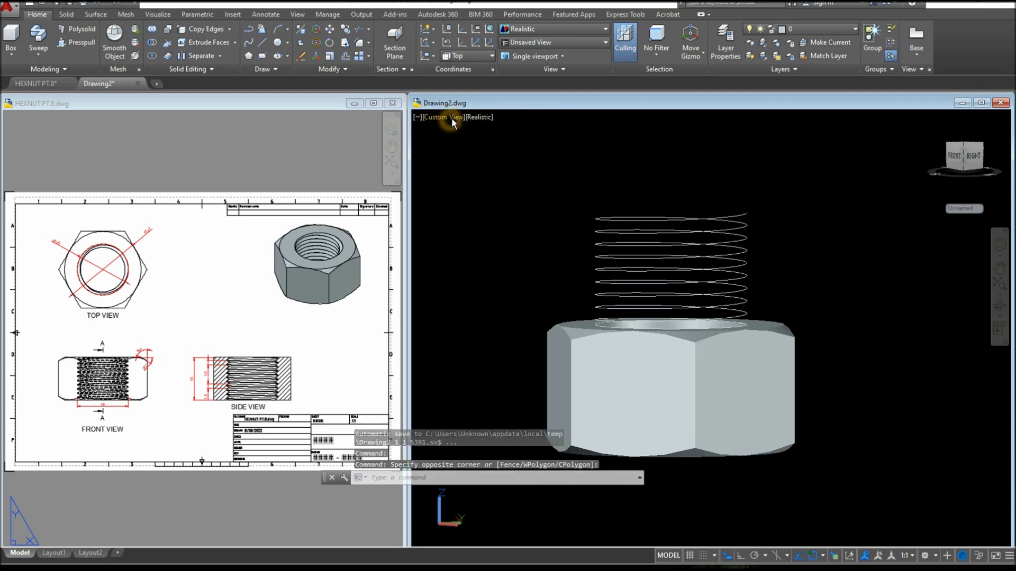
left_click(447, 117)
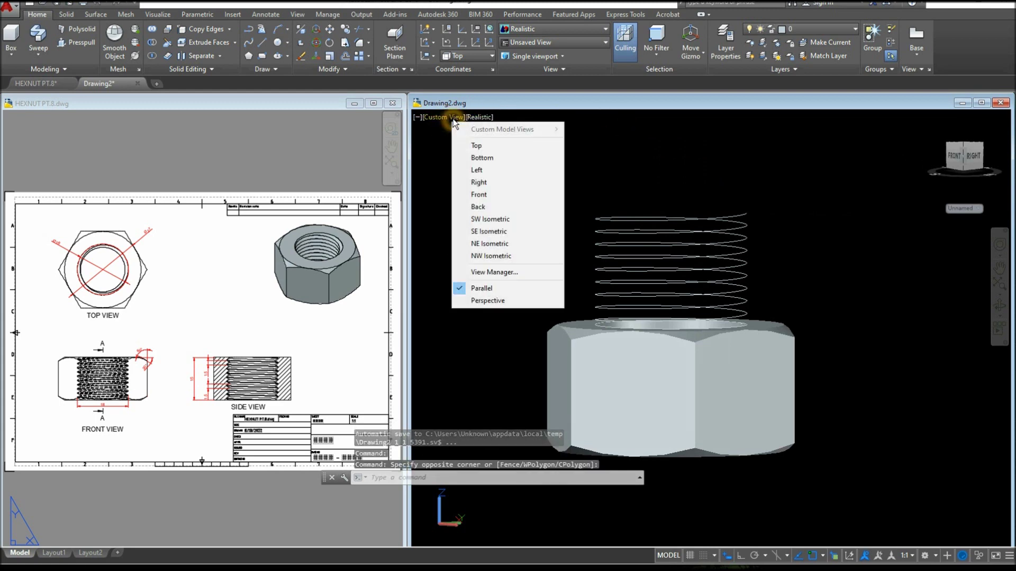
Switch to the Right view, recenter the model and set the Wireframe visual style.
left_click(487, 185)
middle_click_drag(837, 285, 729, 265)
key("Escape")
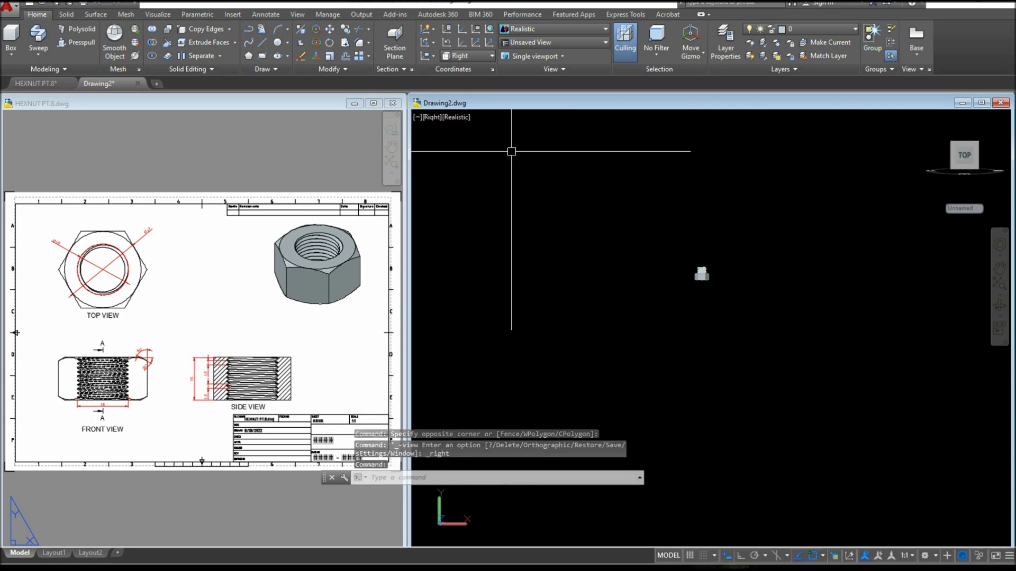
left_click(458, 117)
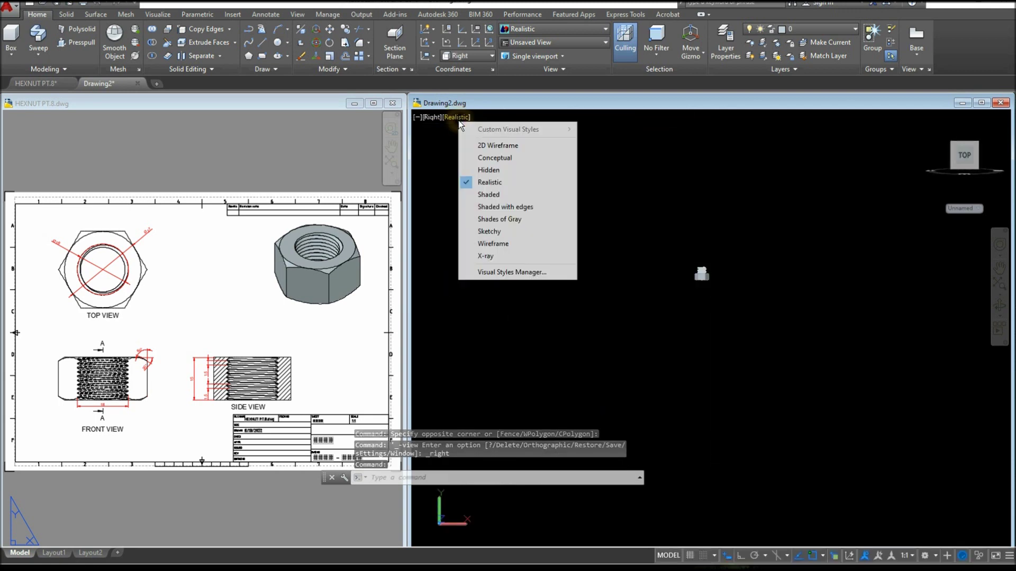
left_click(510, 251)
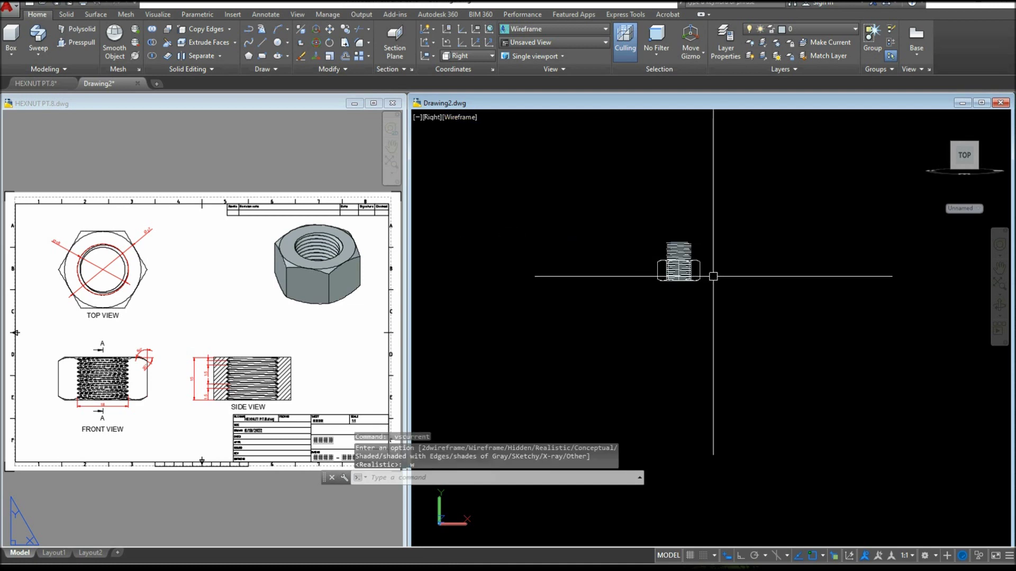
Hide the nut solid via Isolate so only the helix remains visible.
scroll(713, 271, "up", 5)
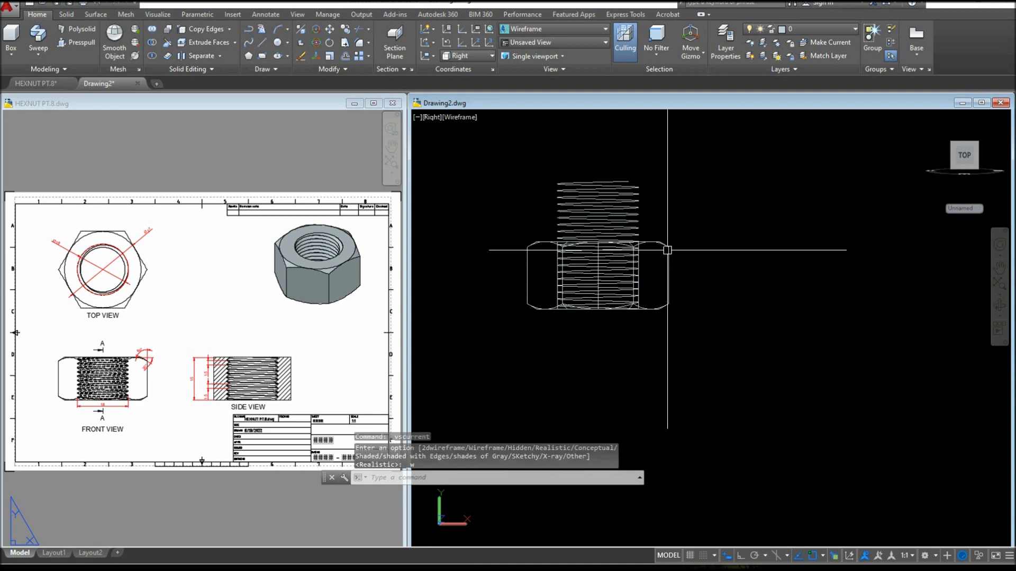
left_click(667, 250)
right_click(684, 165)
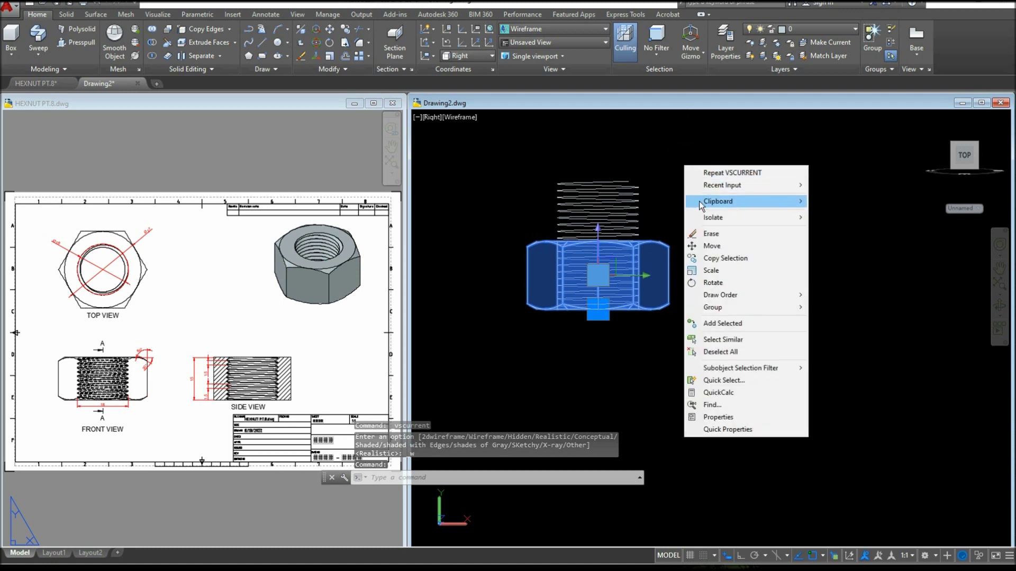
mouse_move(733, 220)
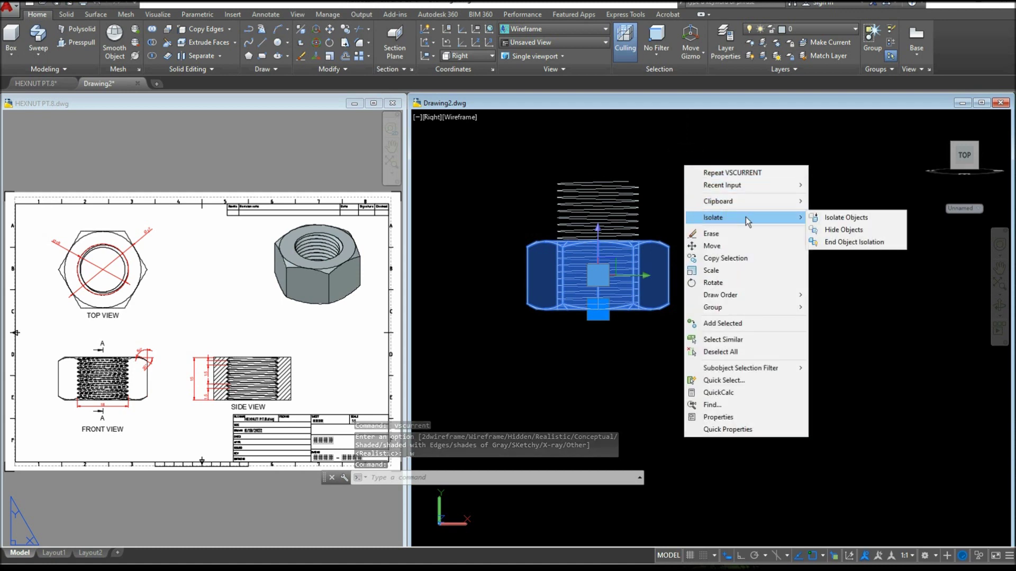
left_click(843, 229)
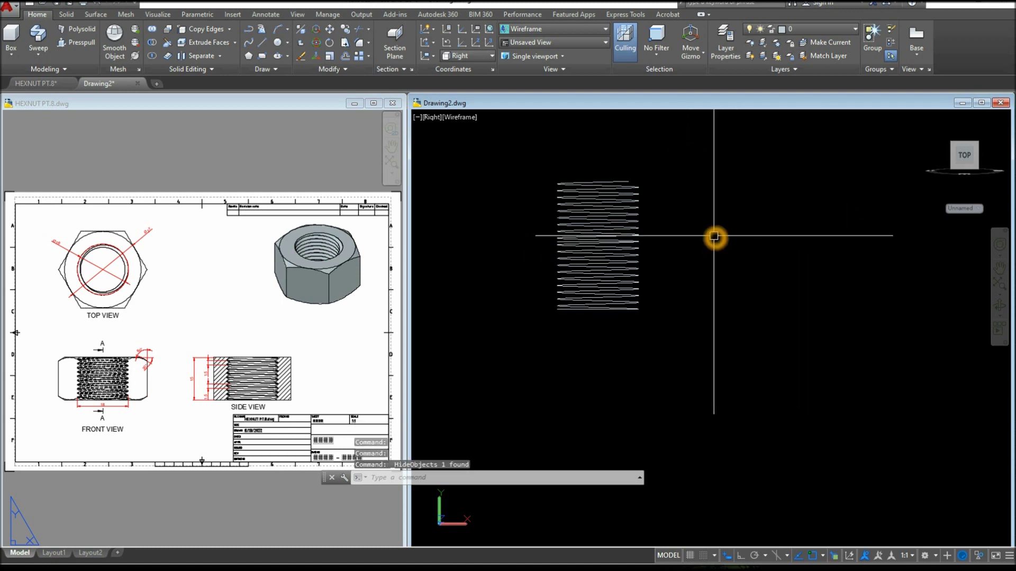
Hide the extra object at the bottom of the helix.
key("Return")
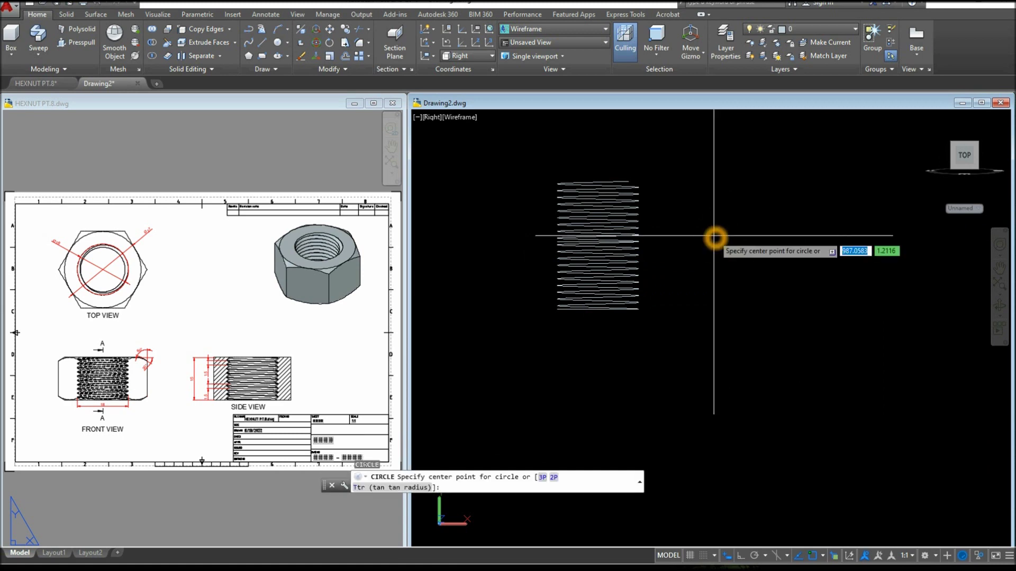
key("Escape")
scroll(649, 265, "up", 4)
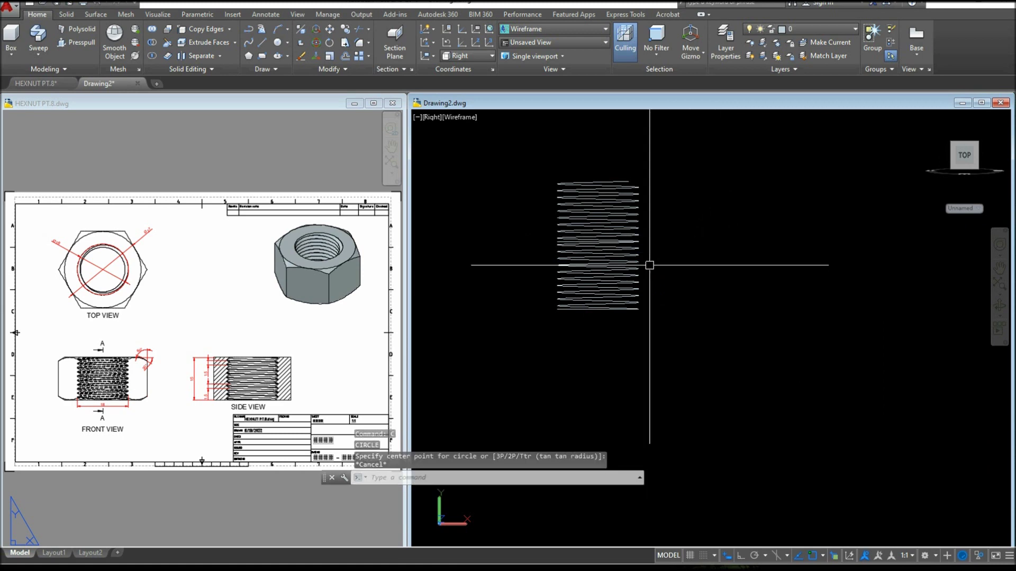
left_click(547, 299)
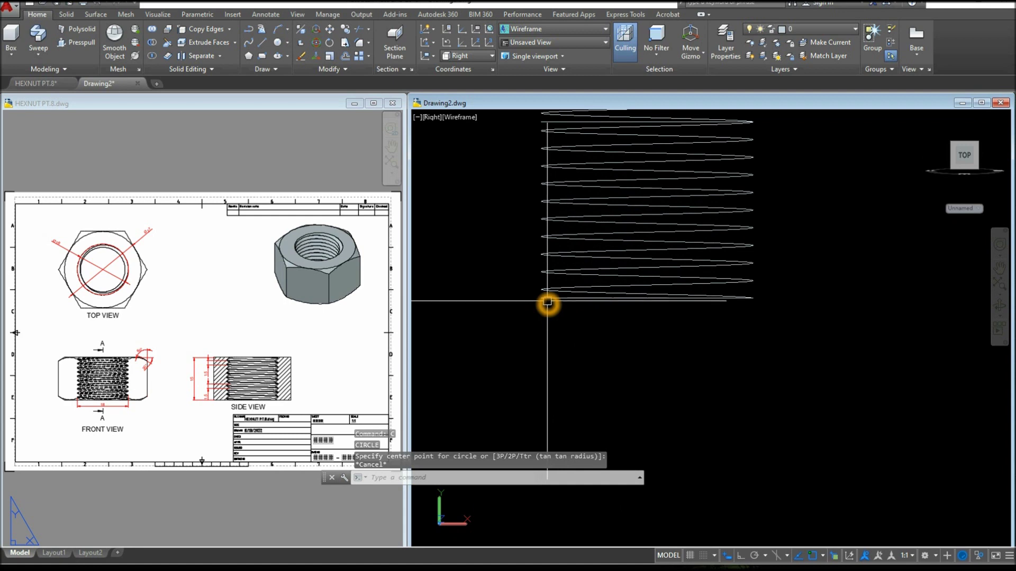
right_click(474, 151)
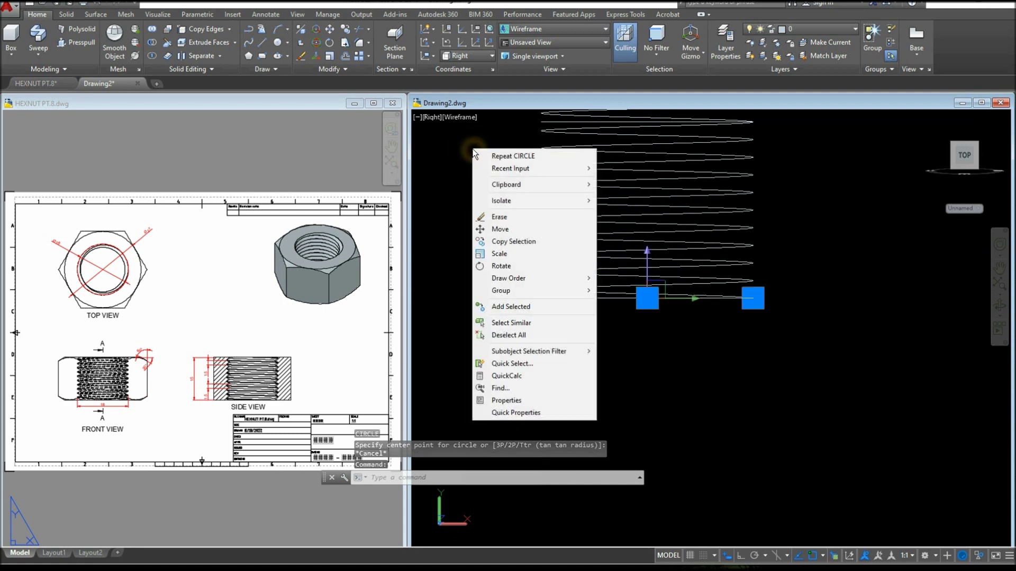
mouse_move(501, 201)
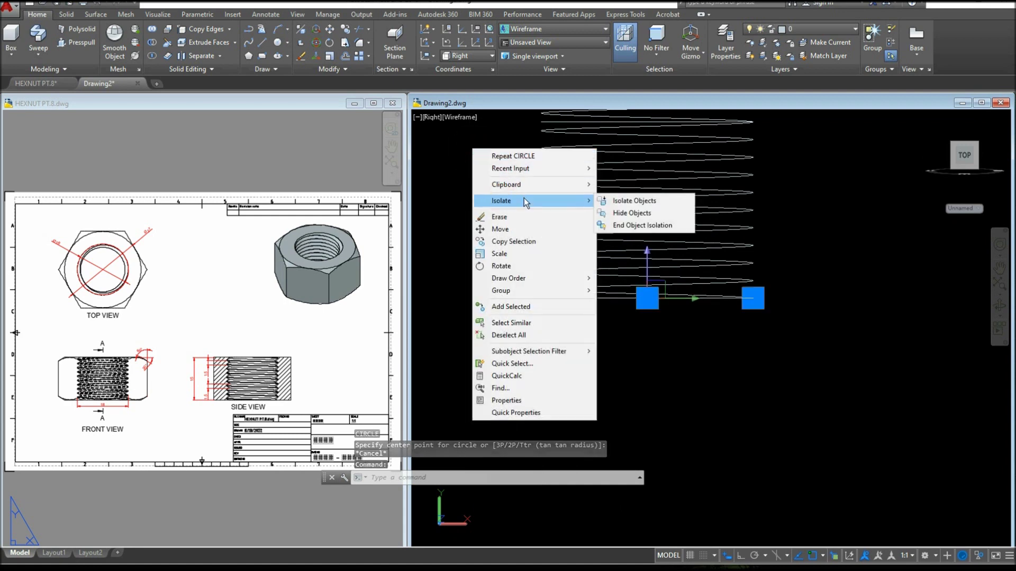
left_click(627, 214)
left_click(853, 211)
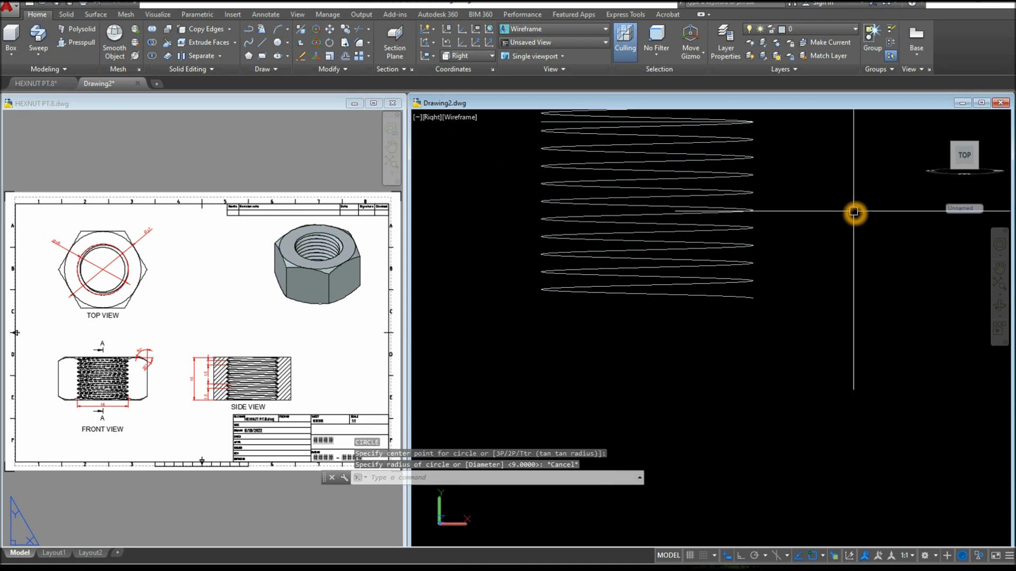
key("Escape")
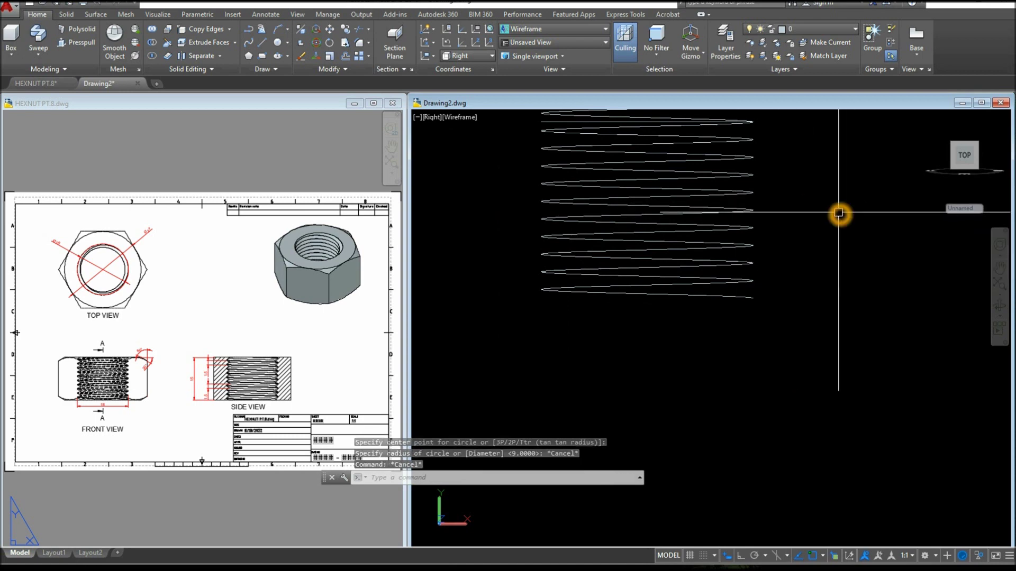
Draw a 0.75-diameter circle just to the right of the helix.
key("Return")
left_click(835, 219)
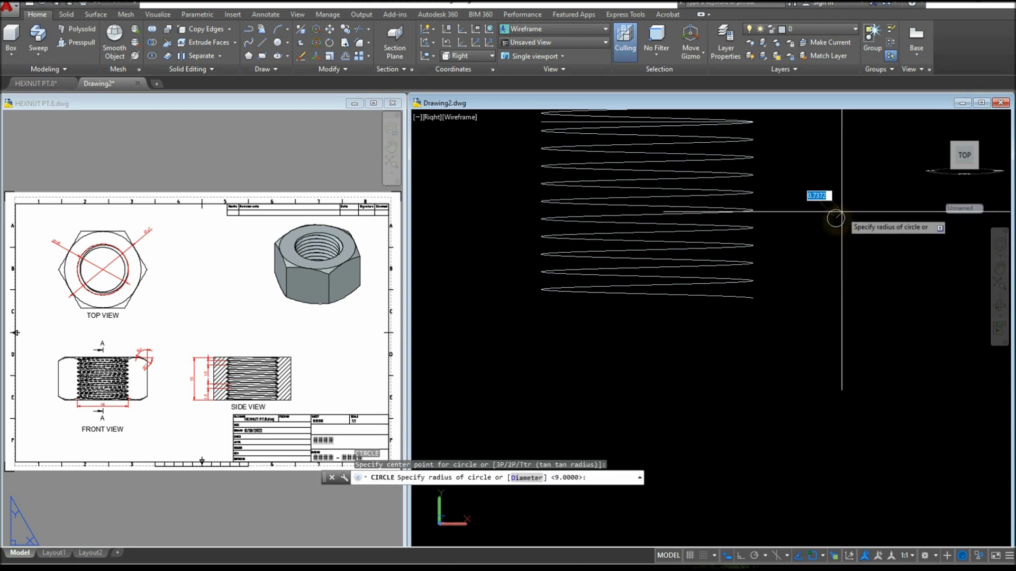
key("Return")
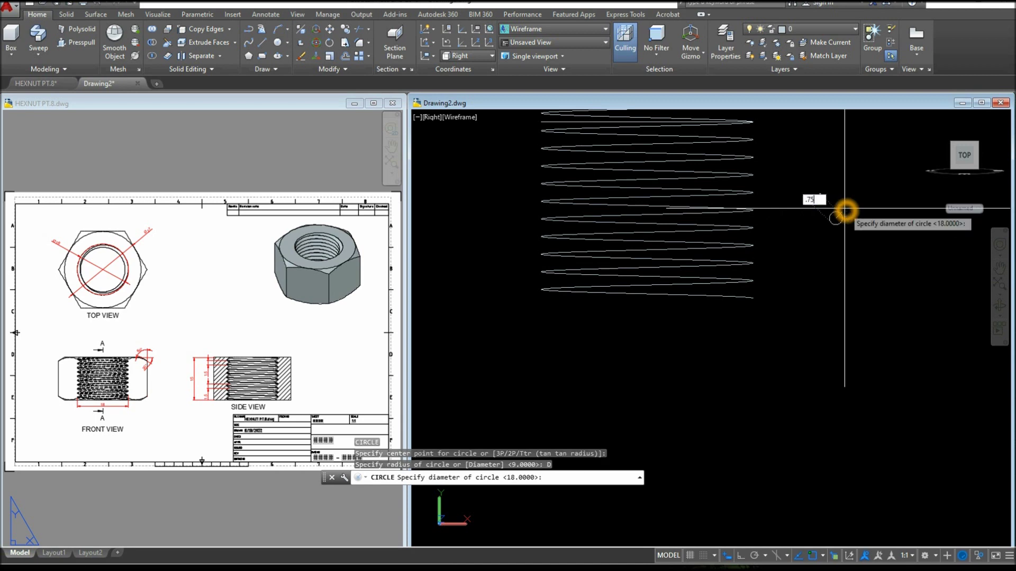
key("Return")
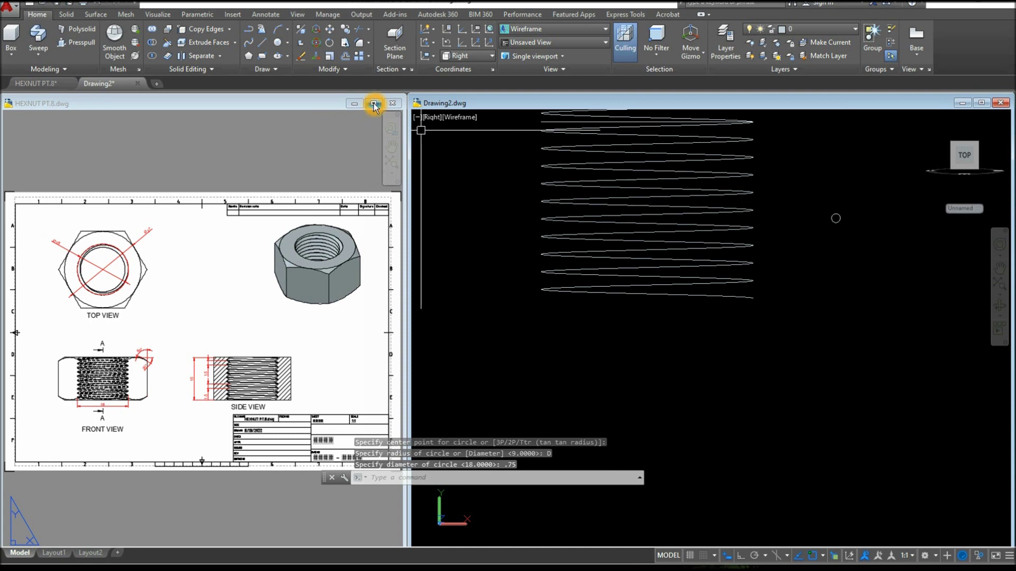
Draw a 3-sided polygon circumscribed about the 0.75 circle, radius 0.375.
left_click(248, 56)
scroll(829, 228, "up", 5)
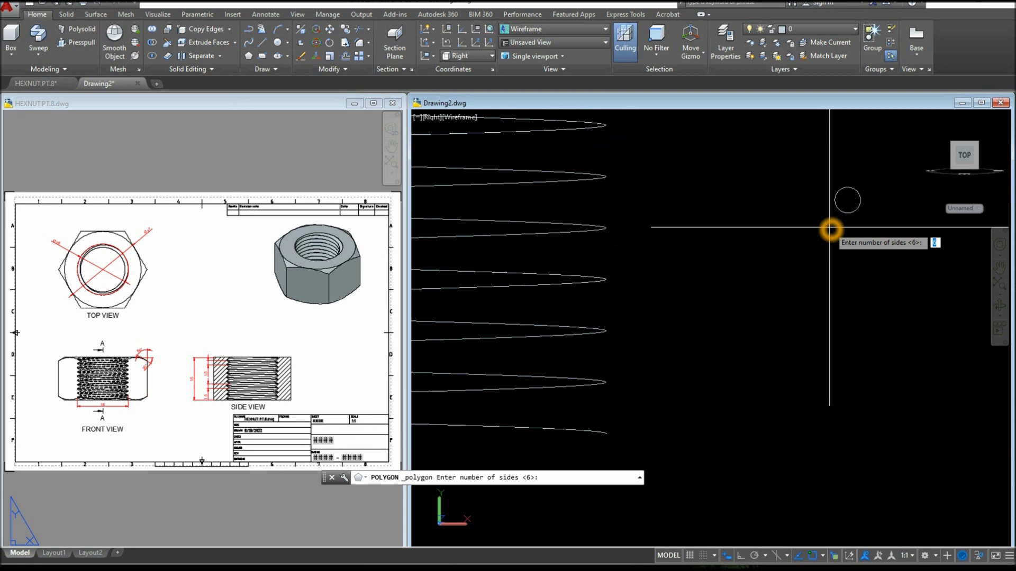
key("Return")
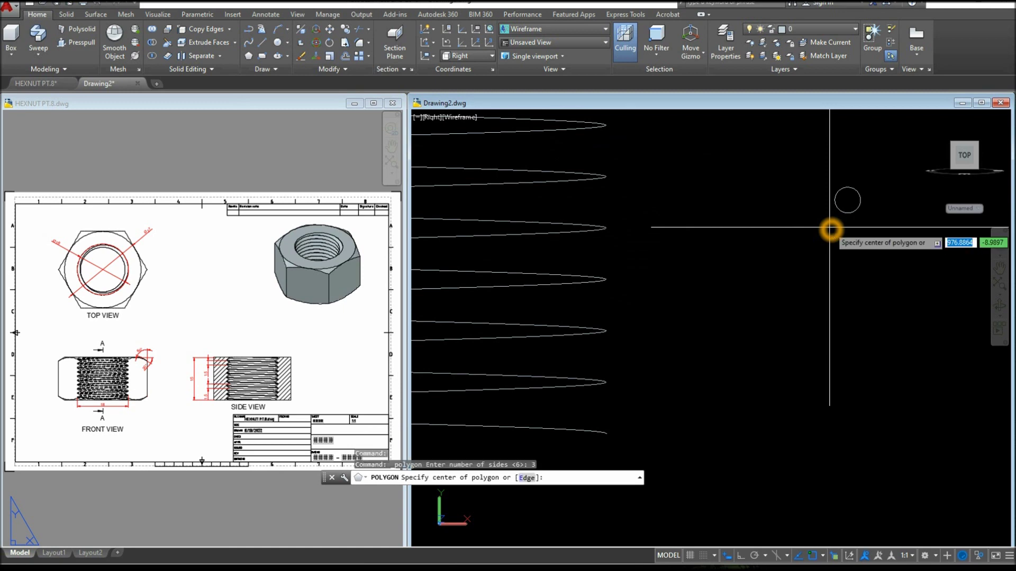
left_click(848, 200)
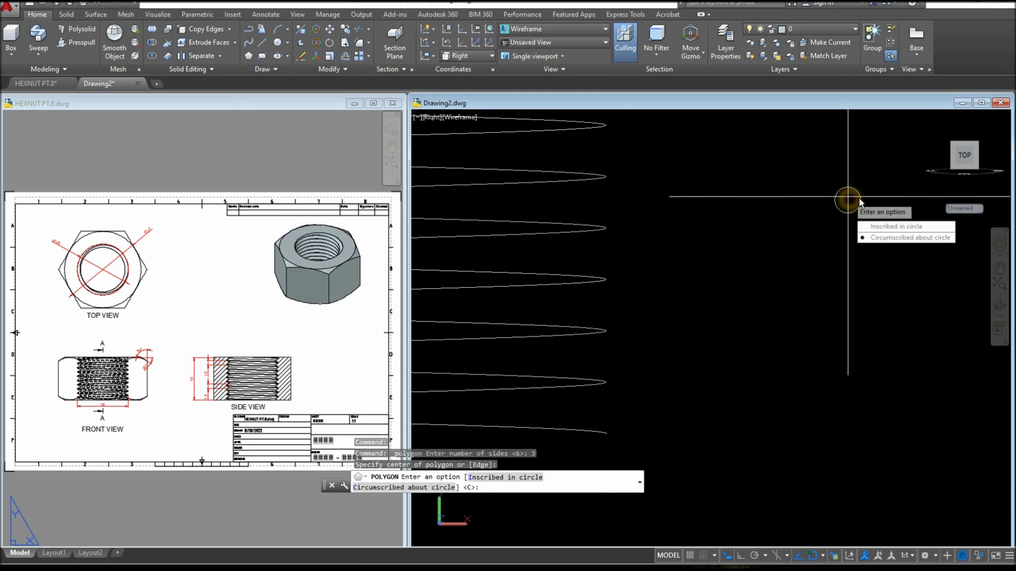
left_click(892, 238)
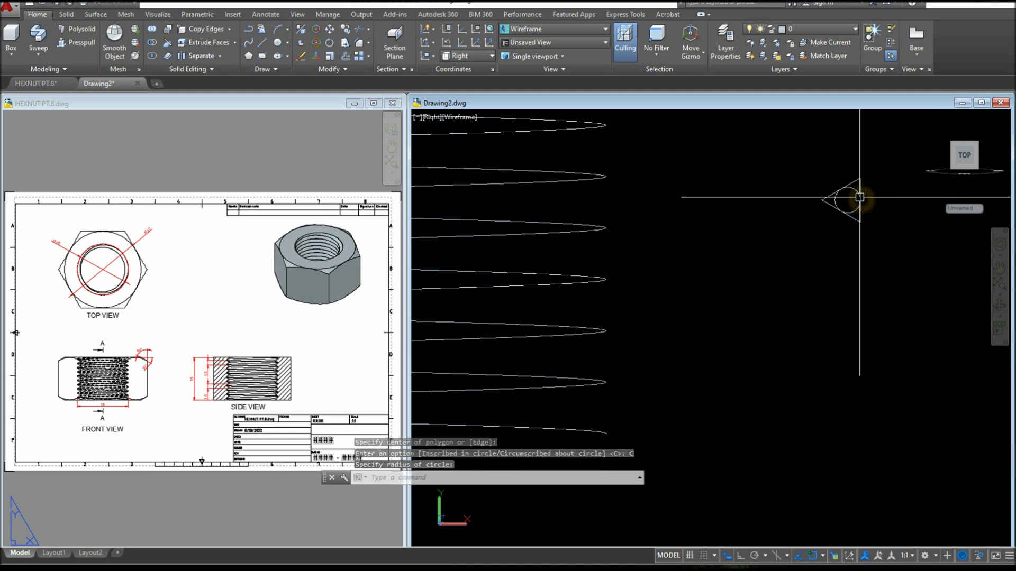
left_click(862, 199)
scroll(816, 194, "down", 4)
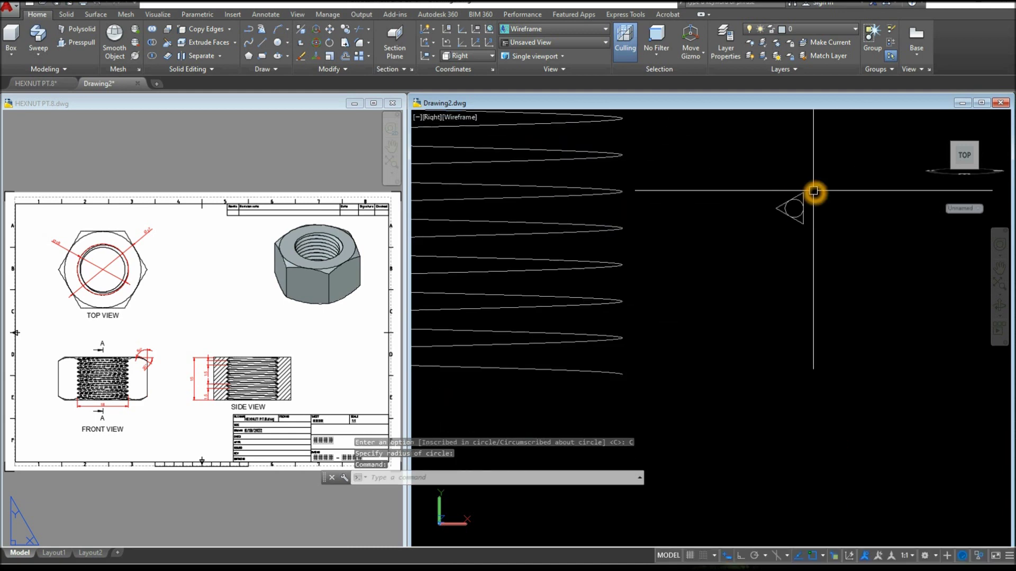
left_click(800, 196)
scroll(799, 195, "up", 3)
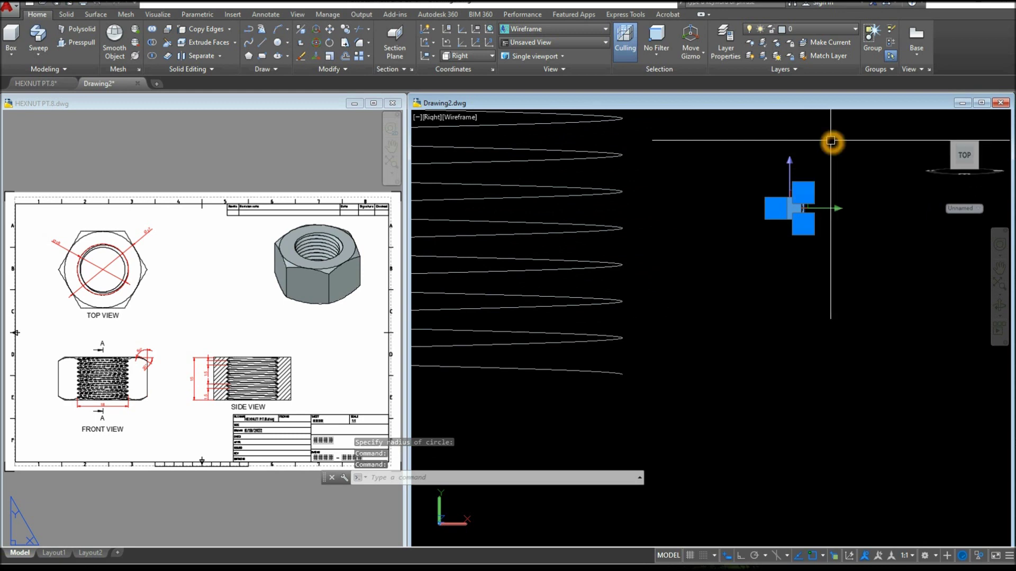
Move the triangle so its top vertex snaps onto the helix's end point.
right_click(830, 141)
left_click(847, 237)
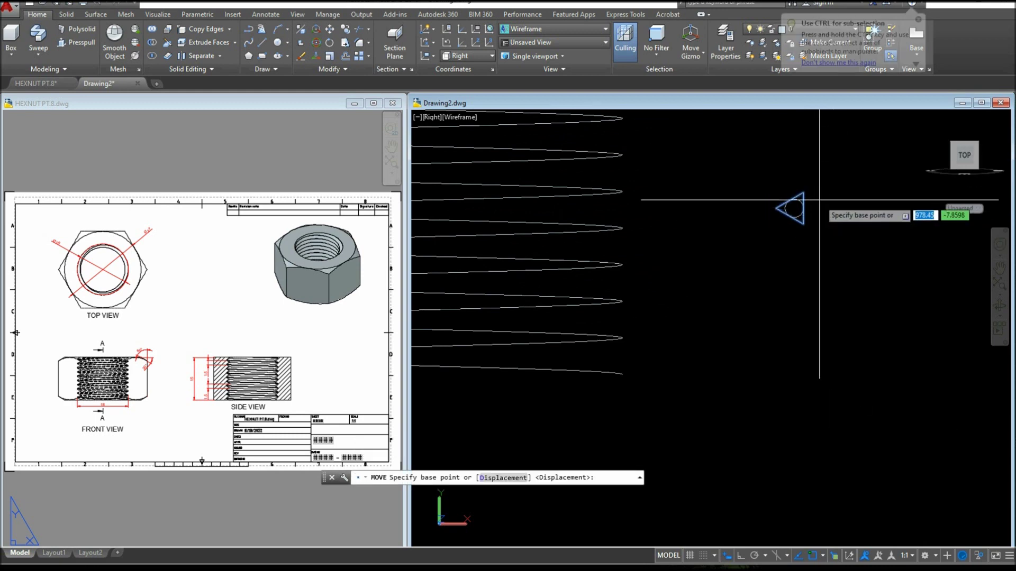
scroll(818, 199, "up", 3)
left_click(775, 179)
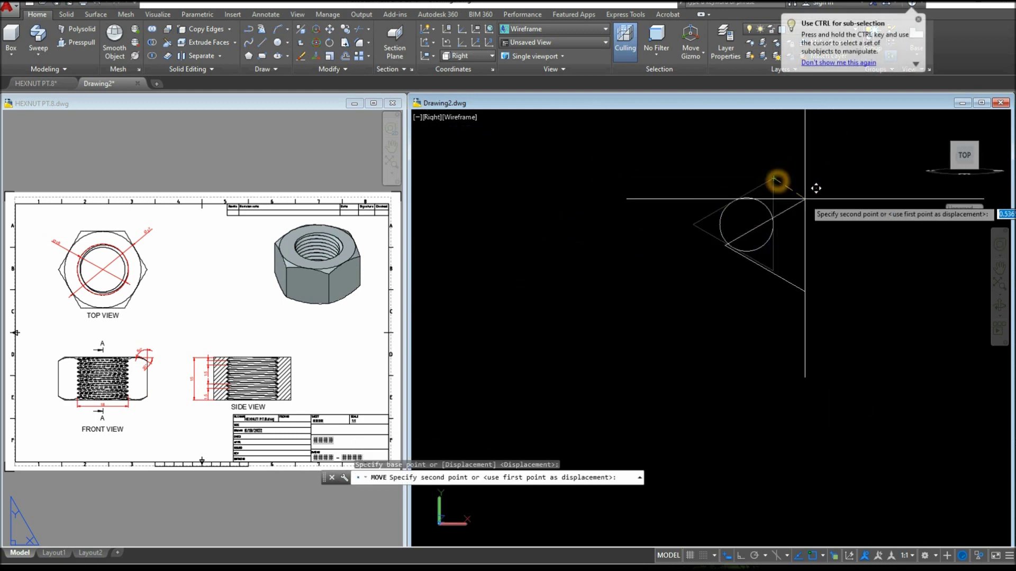
scroll(815, 188, "down", 3)
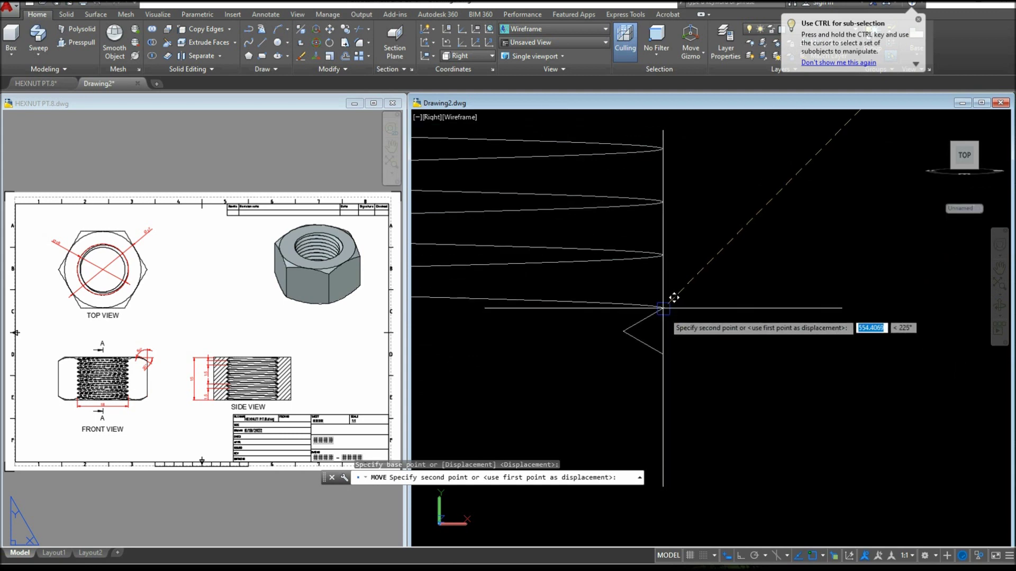
right_click(664, 312, "shift")
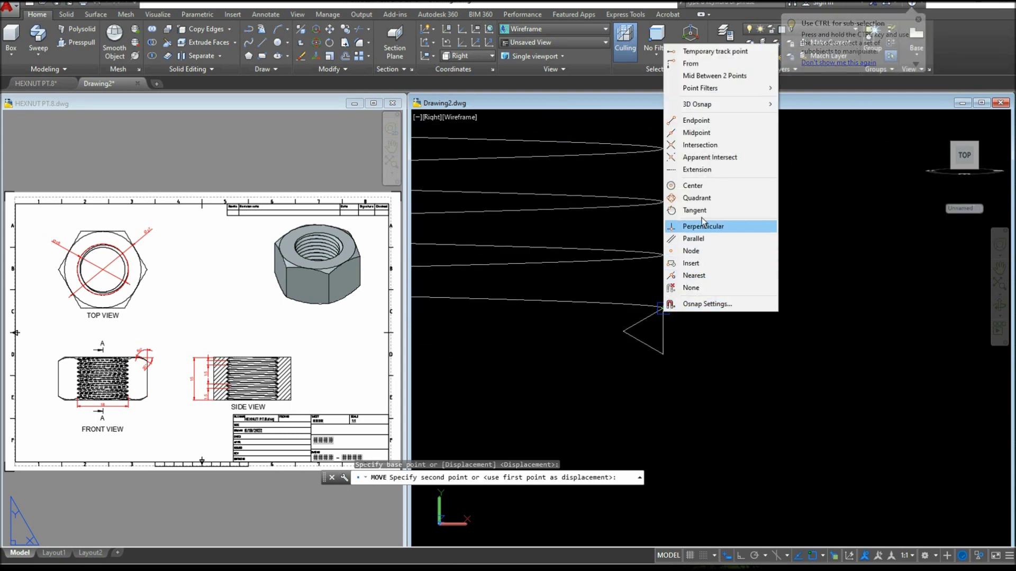
left_click(696, 120)
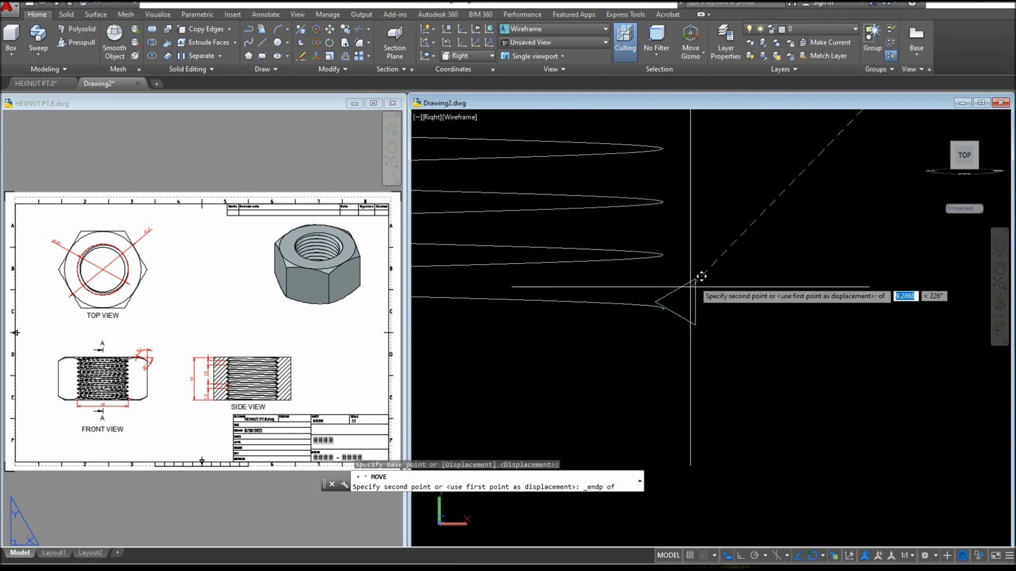
left_click(664, 309)
middle_click_drag(691, 302, 667, 315, "shift")
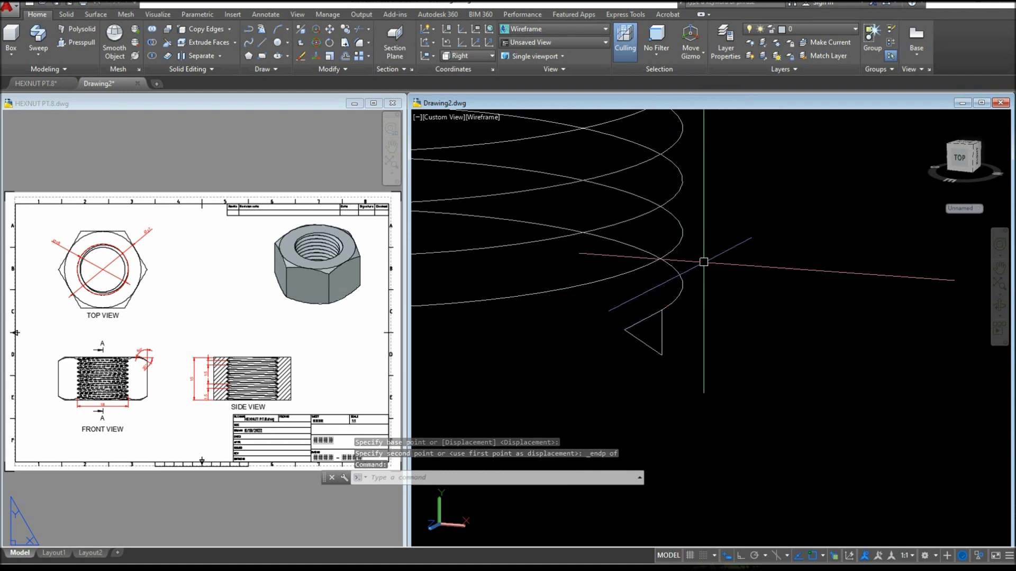
Start a sweep with the triangle selected as the profile.
left_click(318, 47)
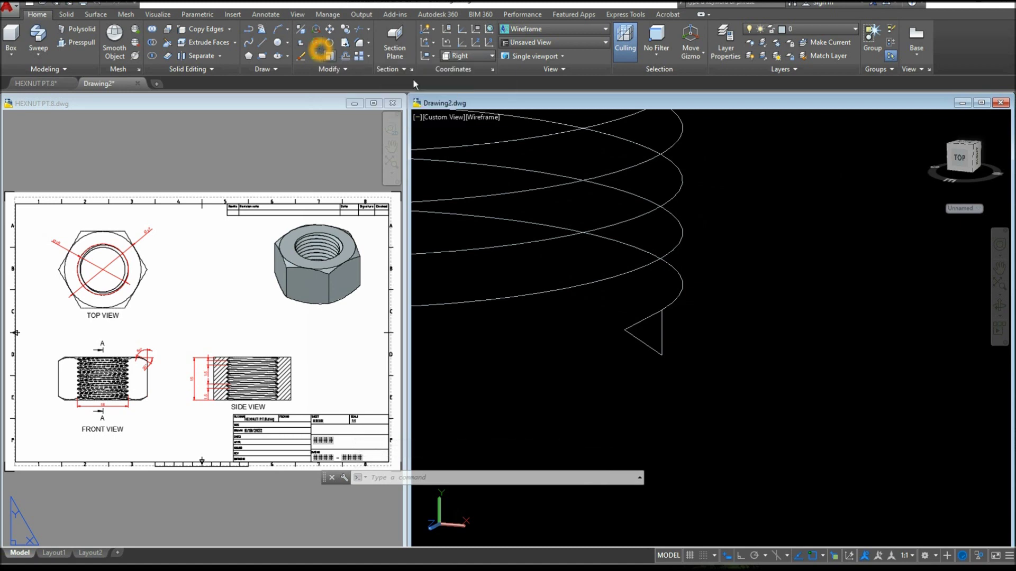
left_click(713, 179)
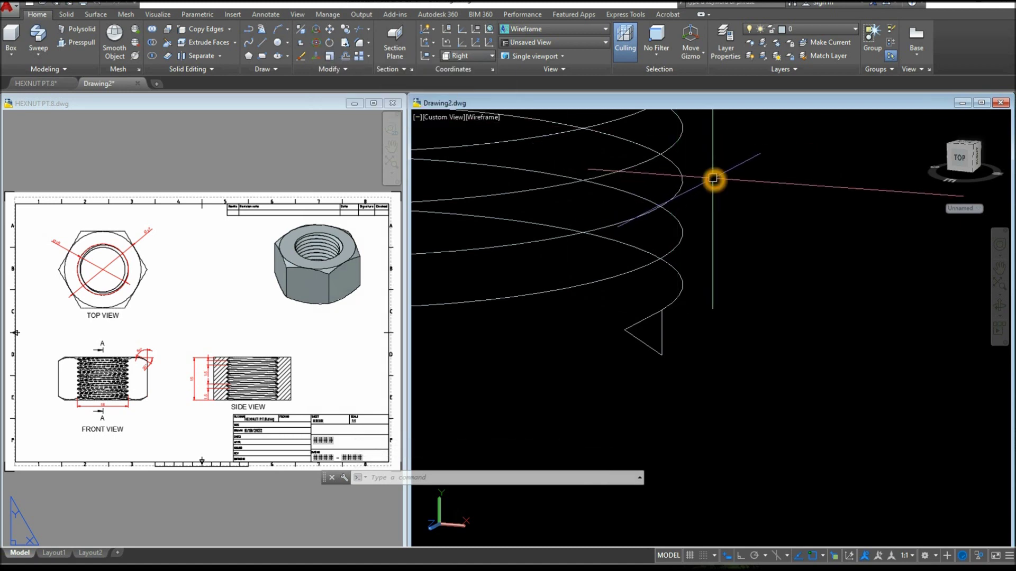
left_click(38, 36)
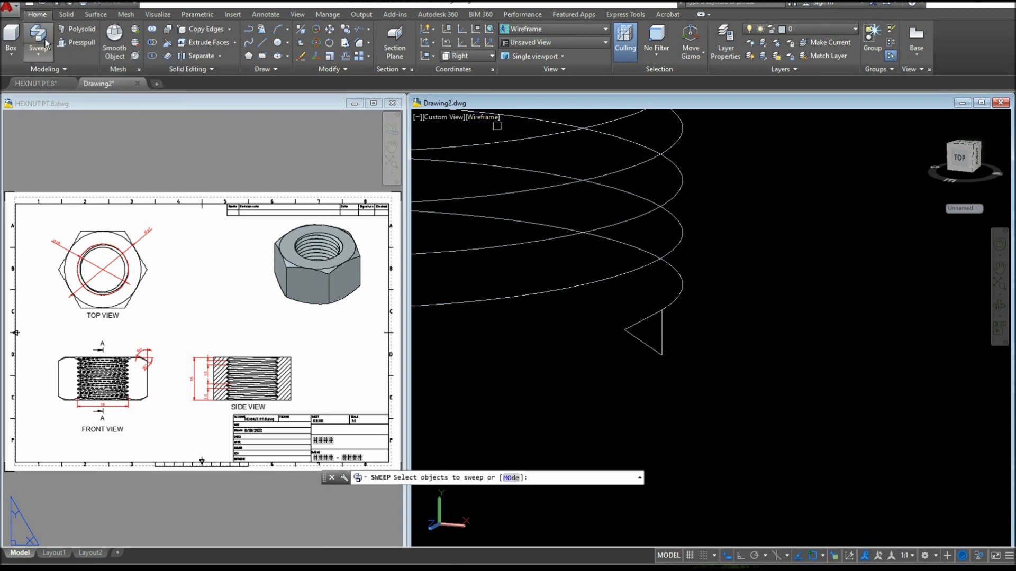
left_click(652, 332)
right_click(697, 313)
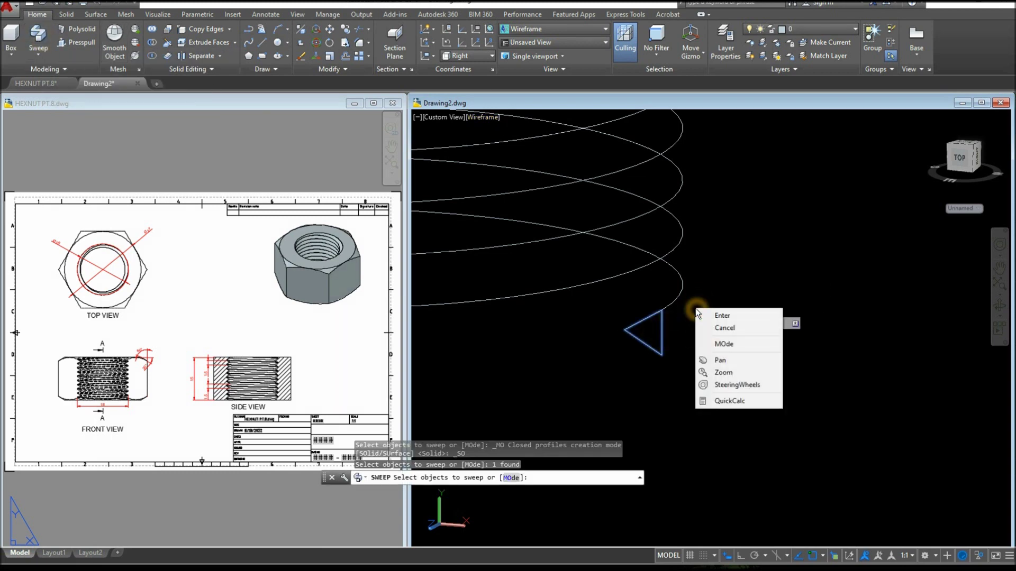
left_click(705, 314)
Sweep the triangle along the helix with alignment off and a chosen base point.
right_click(711, 284)
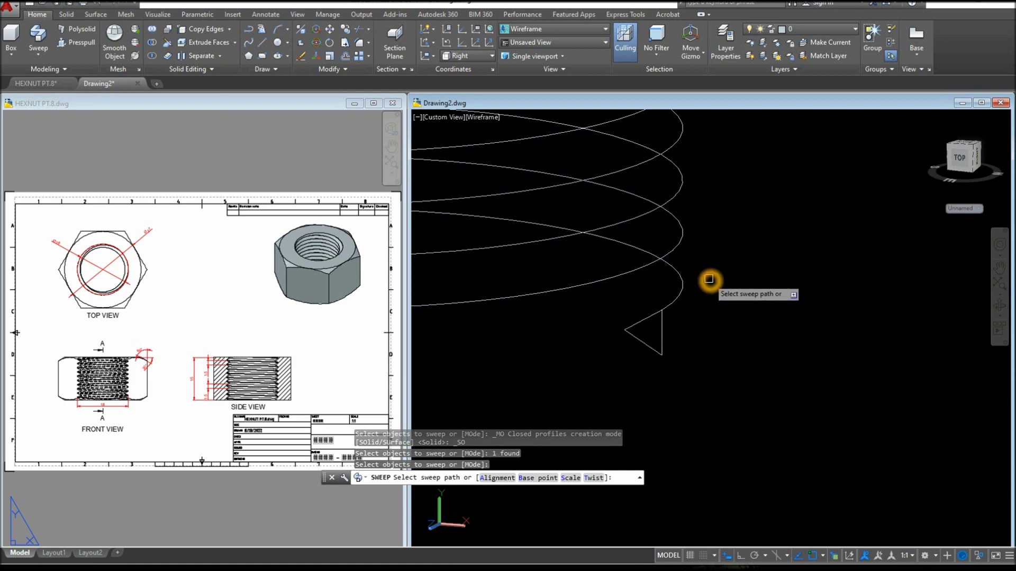
left_click(743, 316)
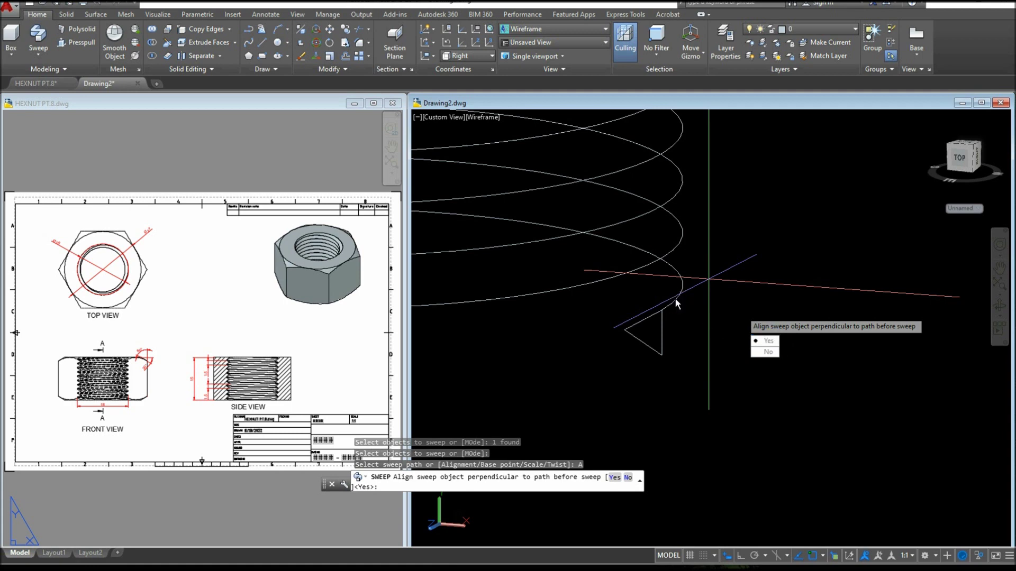
left_click(768, 353)
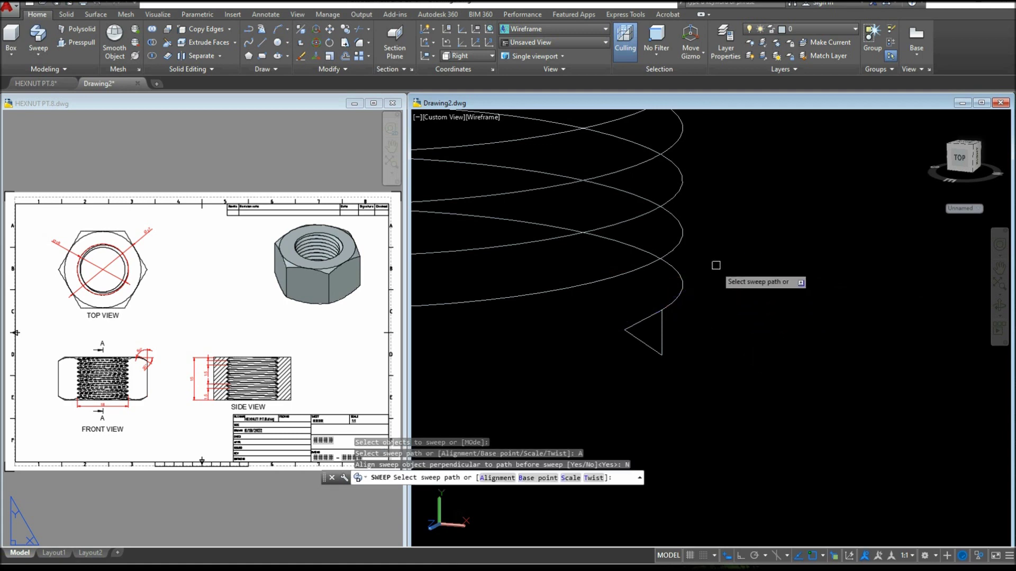
right_click(717, 269)
left_click(747, 314)
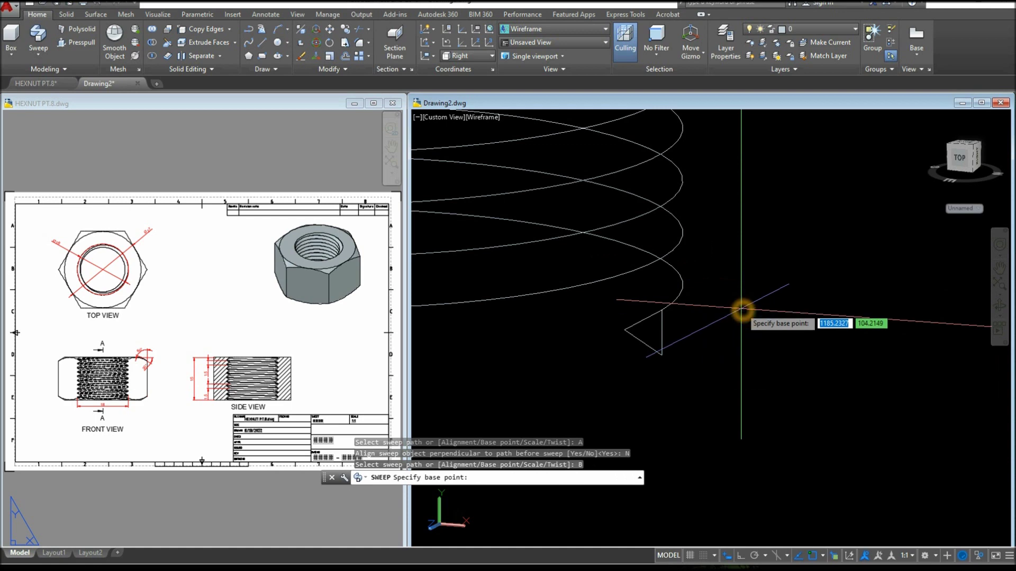
left_click(662, 311)
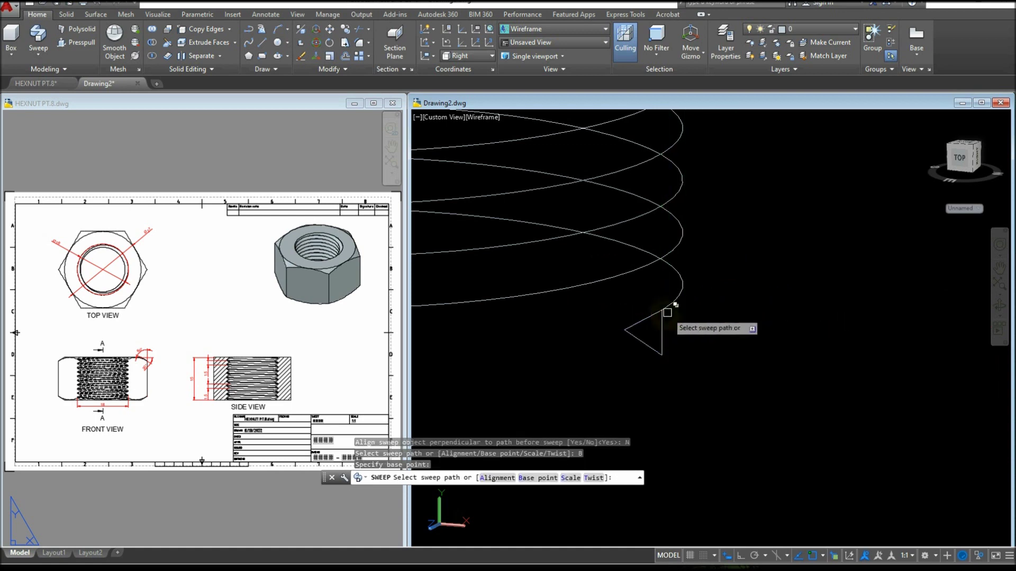
left_click(681, 288)
mouse_move(691, 285)
middle_mouse_down("shift")
mouse_move(702, 288)
mouse_move(719, 254)
mouse_move(719, 274)
middle_mouse_up("shift")
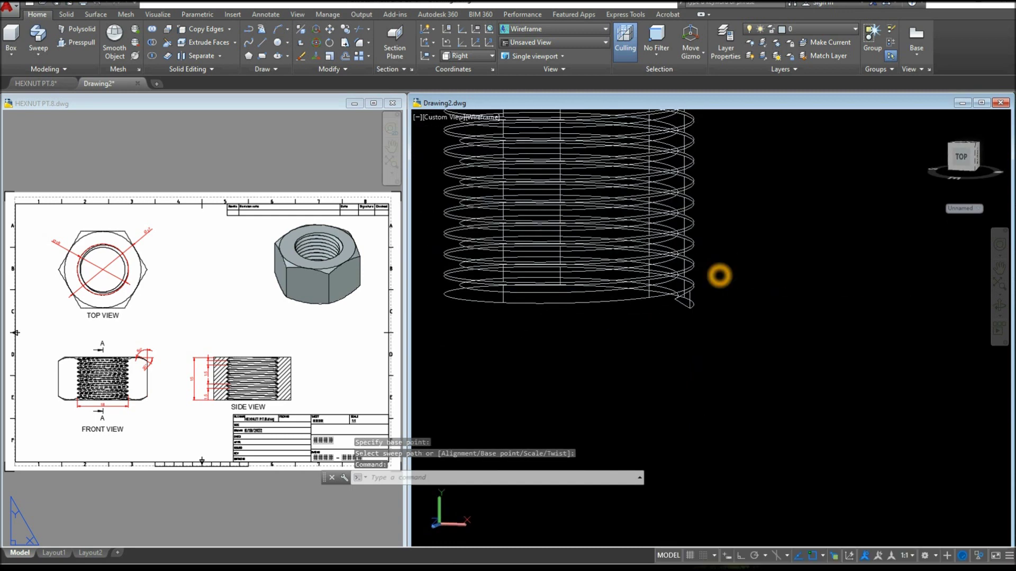
End object isolation to bring the hidden hex nut back.
right_click(729, 192)
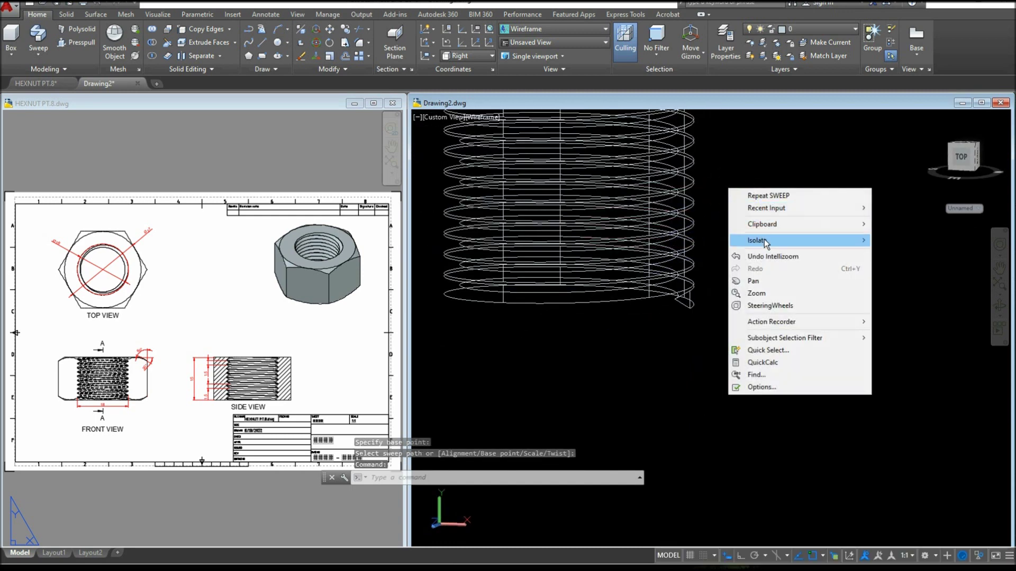
mouse_move(833, 240)
left_click(897, 264)
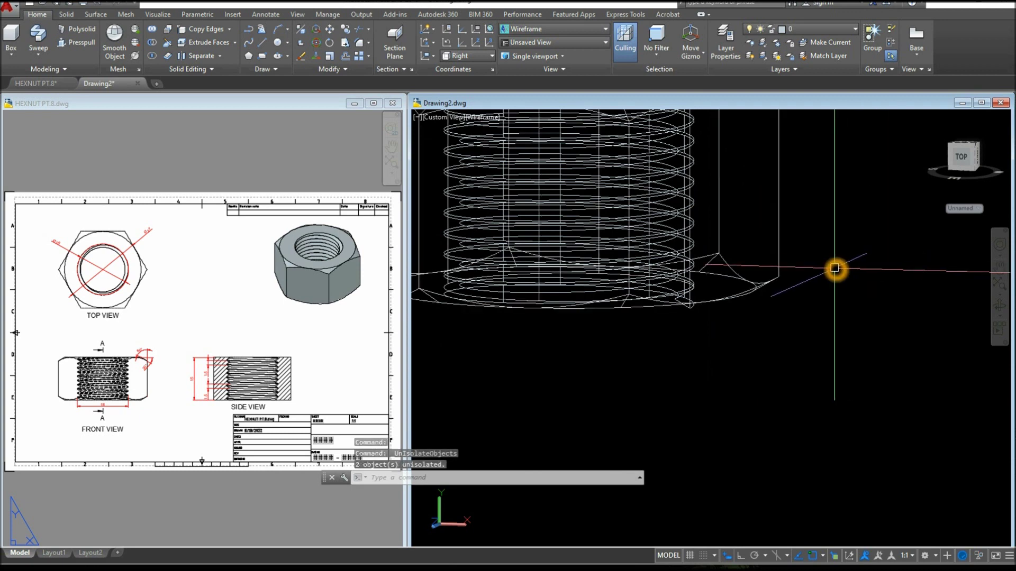
Show the model from the Front view in the Conceptual visual style.
left_click(437, 118)
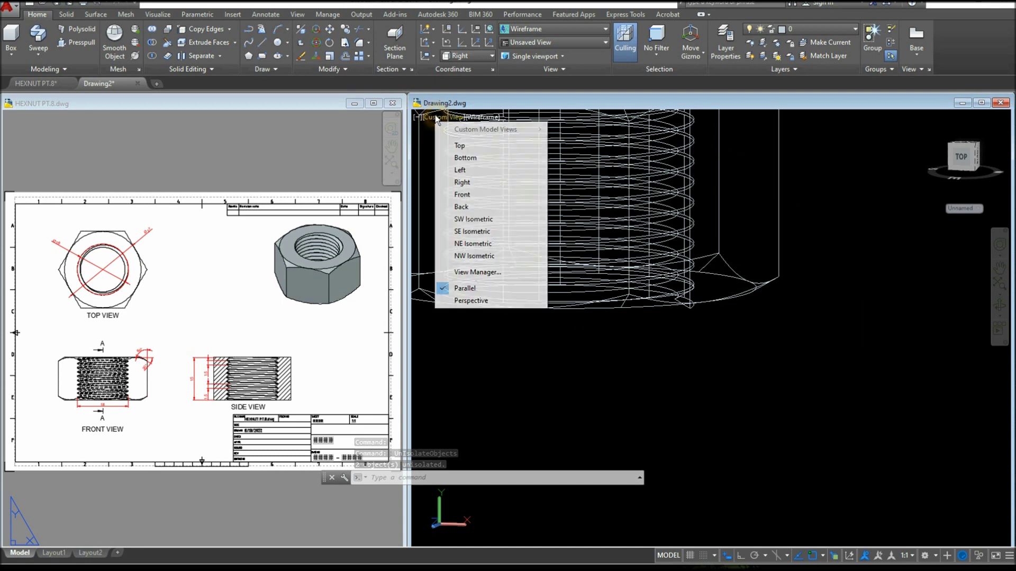
left_click(458, 195)
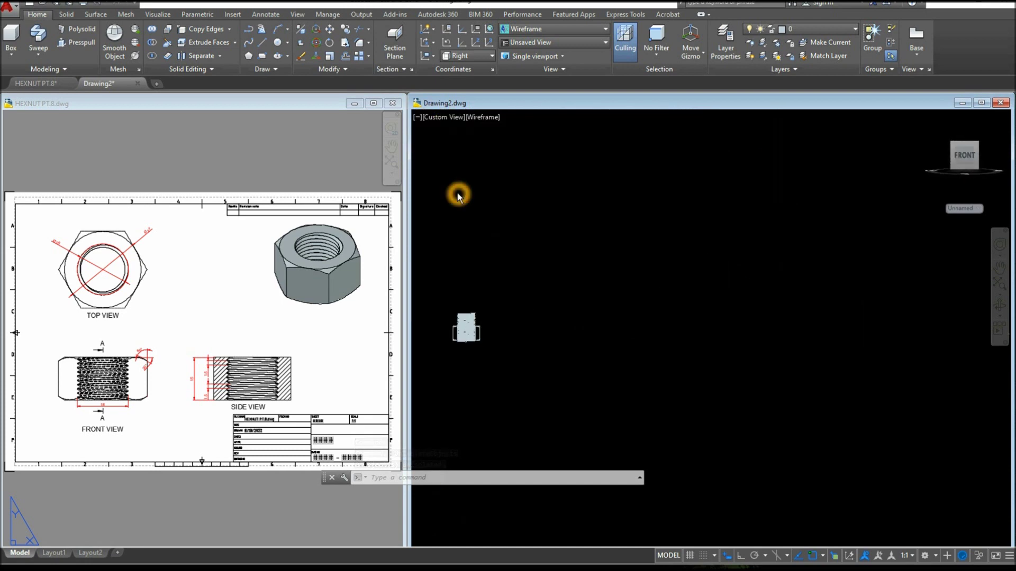
scroll(467, 333, "up", 10)
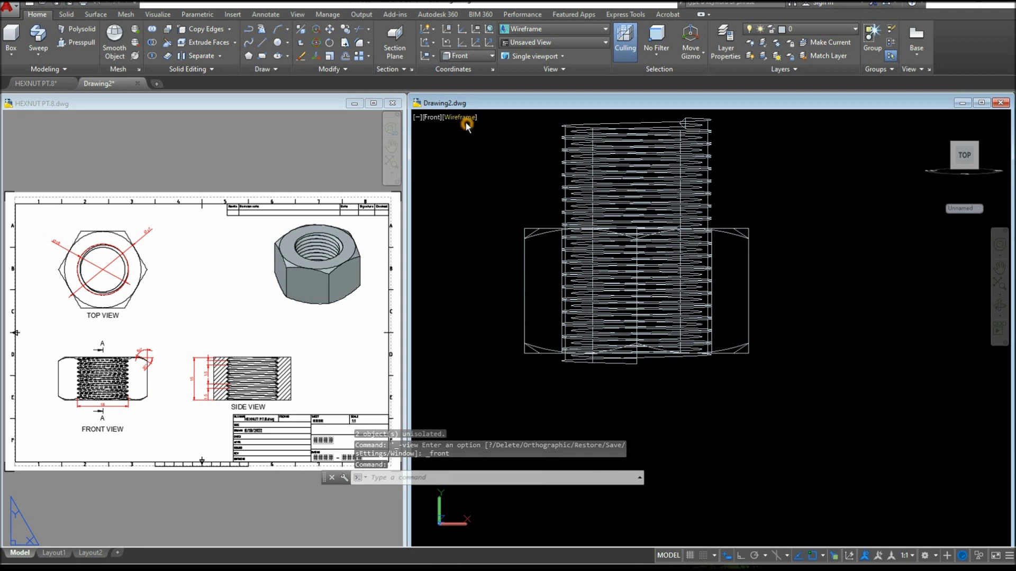
left_click(467, 125)
left_click(492, 158)
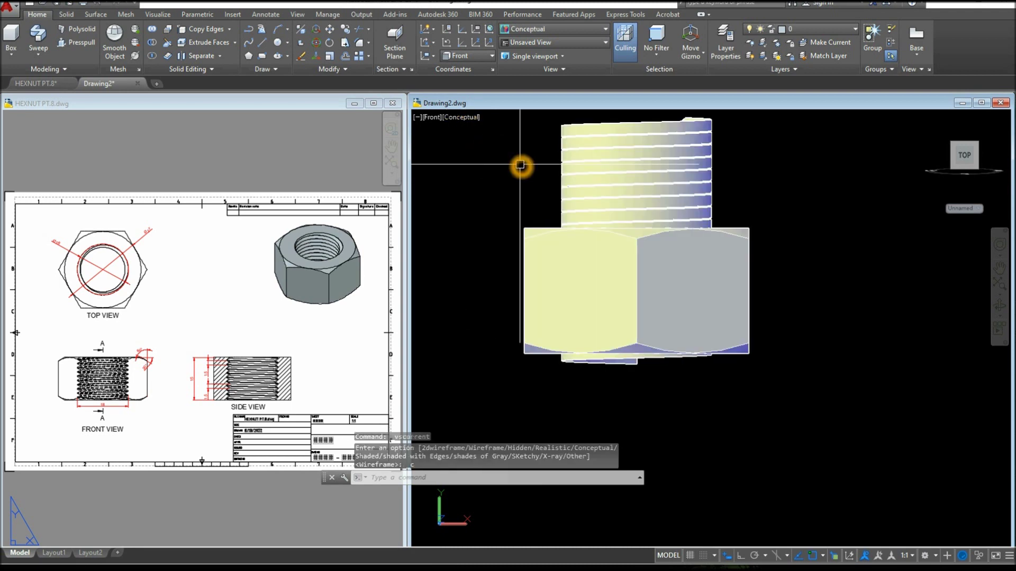
left_click(564, 185)
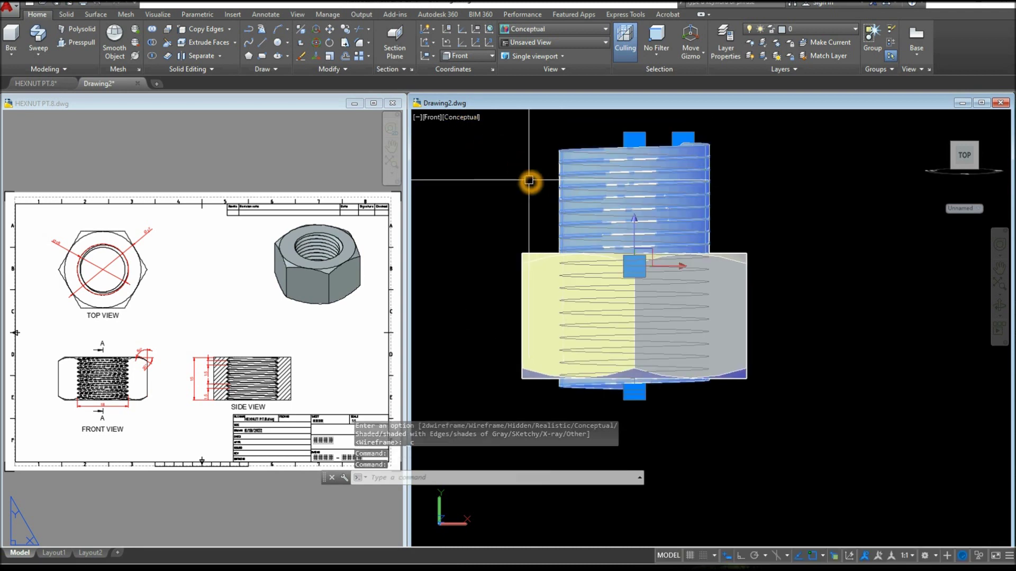
key("Escape")
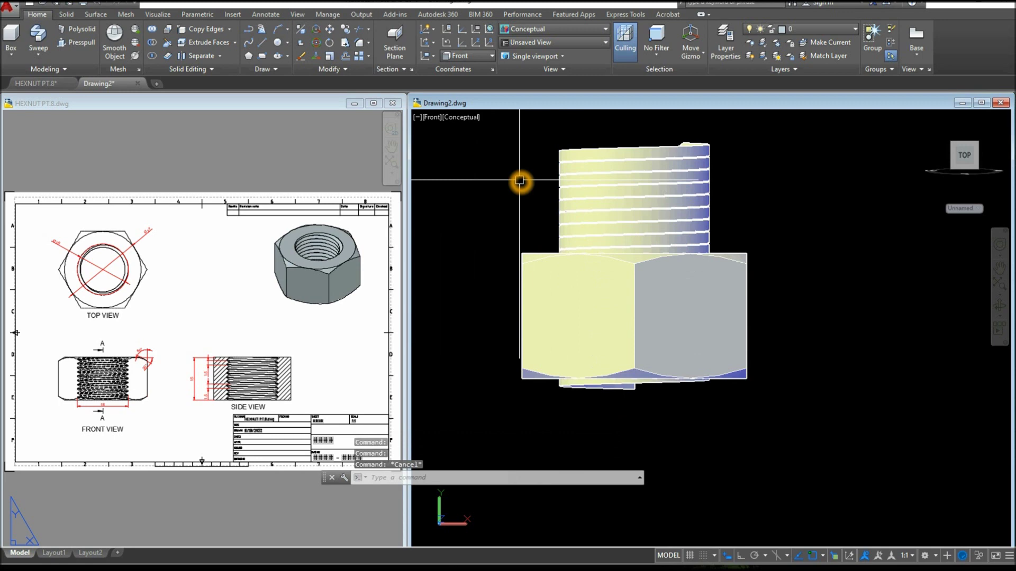
left_click(74, 16)
Slice the thread coil along a horizontal plane at the nut's top corner, keeping the lower part.
left_click(296, 33)
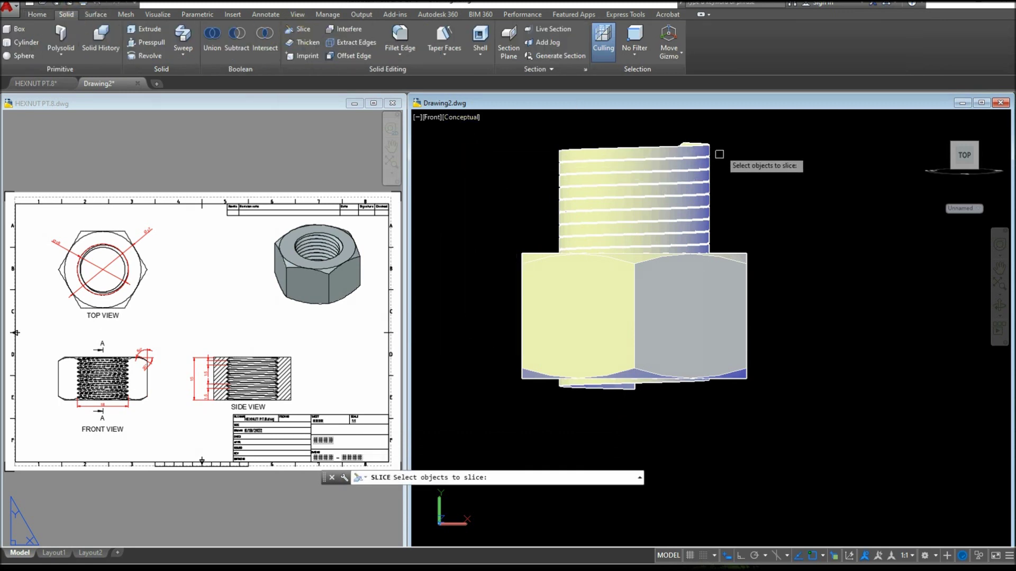
left_click(712, 169)
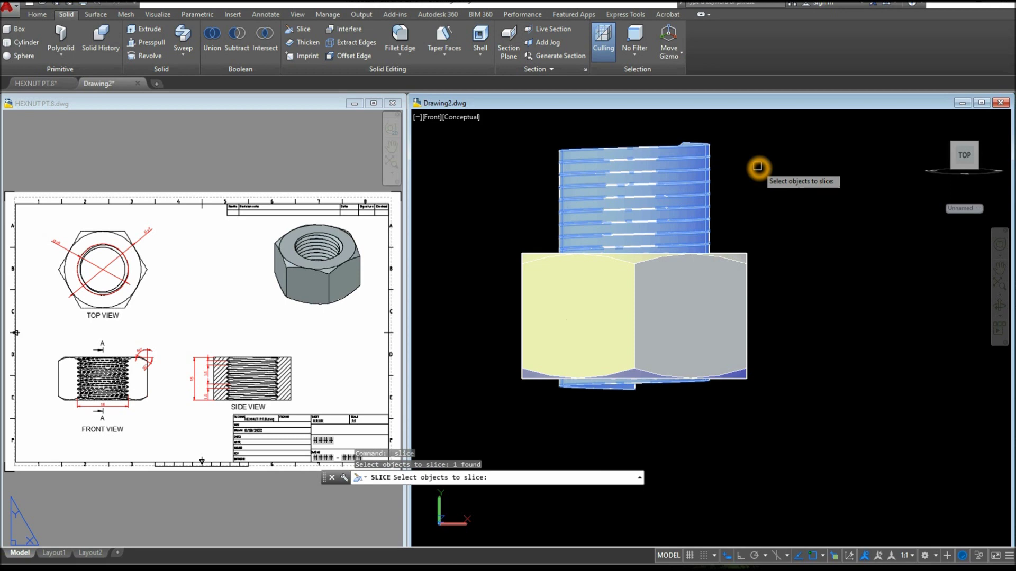
key("Return")
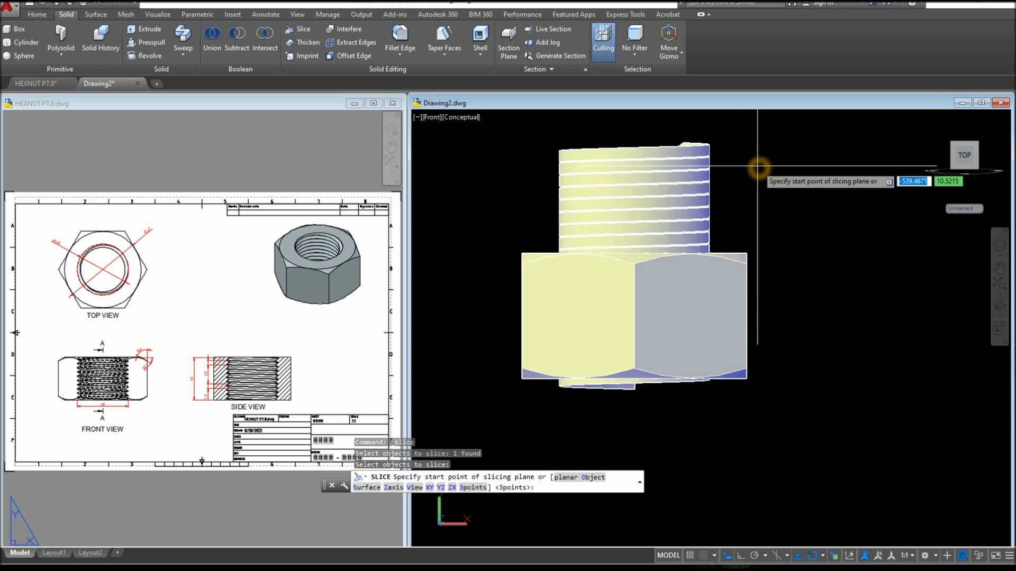
right_click(767, 198, "shift")
left_click(803, 276)
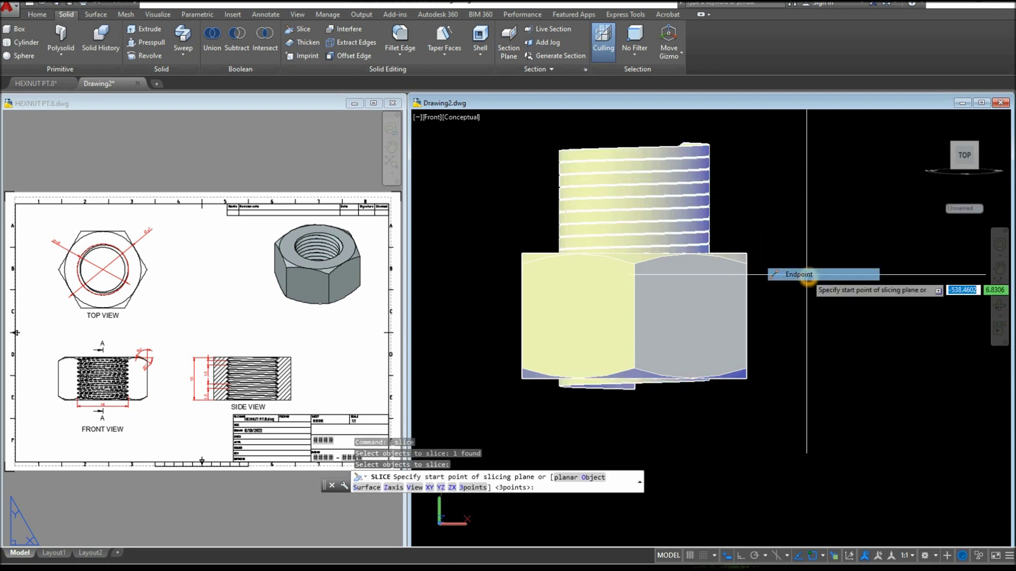
left_click(746, 254)
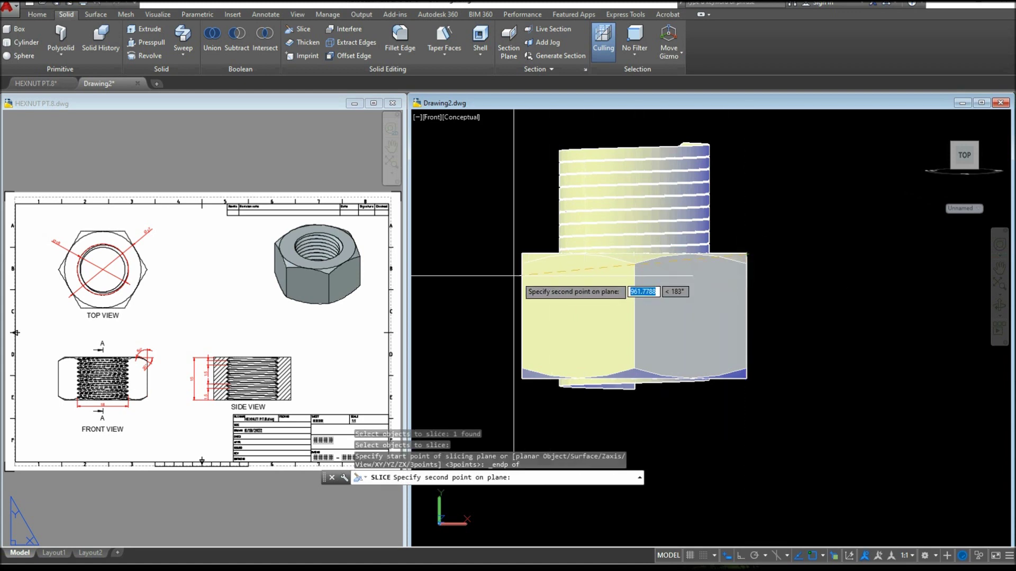
left_click(458, 256)
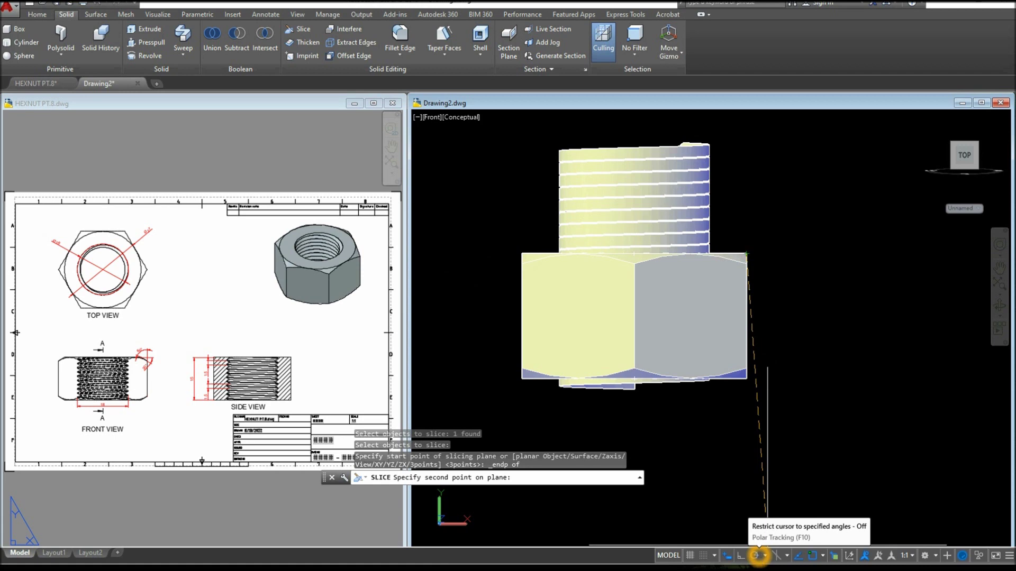
left_click(758, 555)
left_click(757, 556)
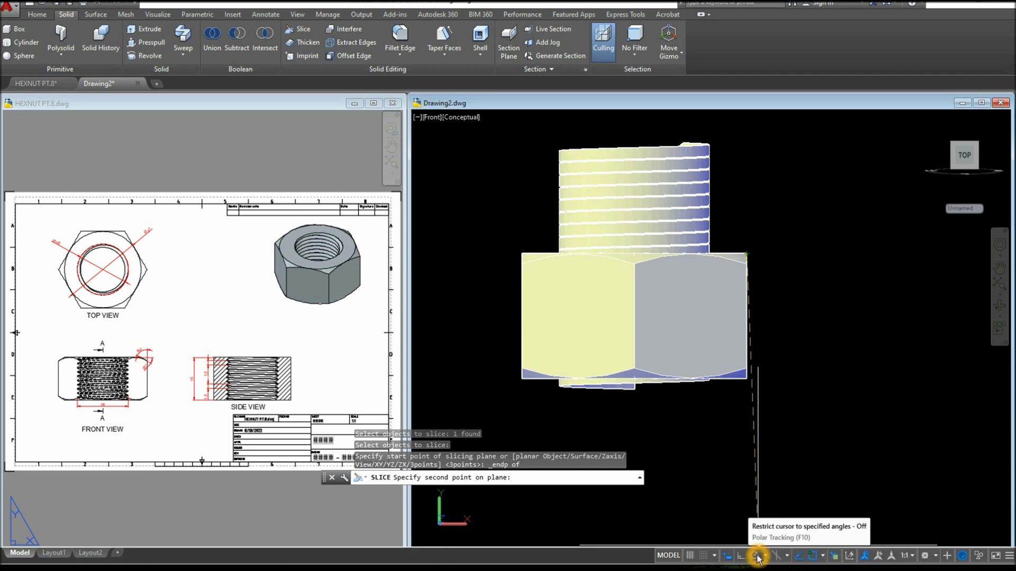
left_click(450, 254)
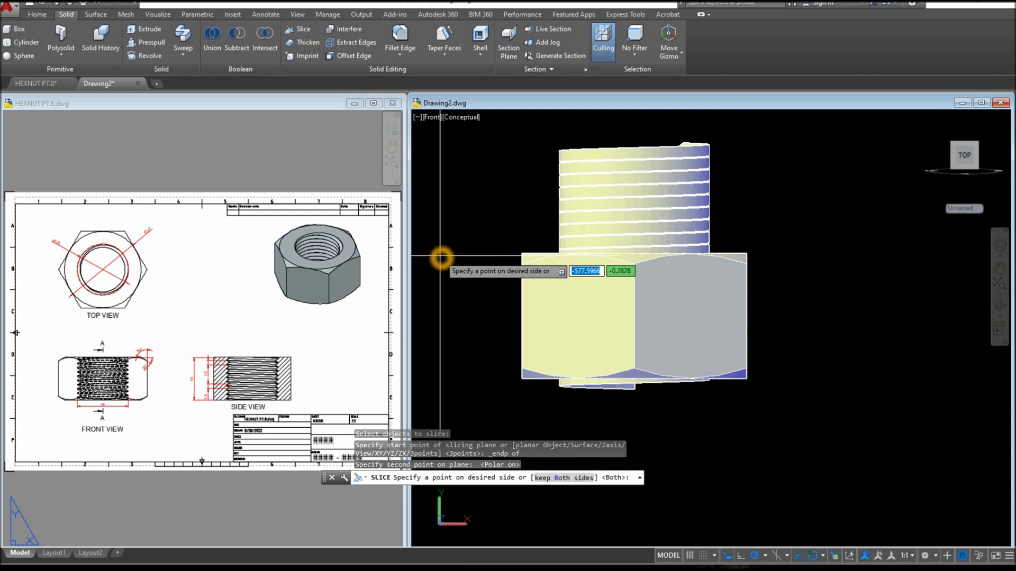
left_click(485, 297)
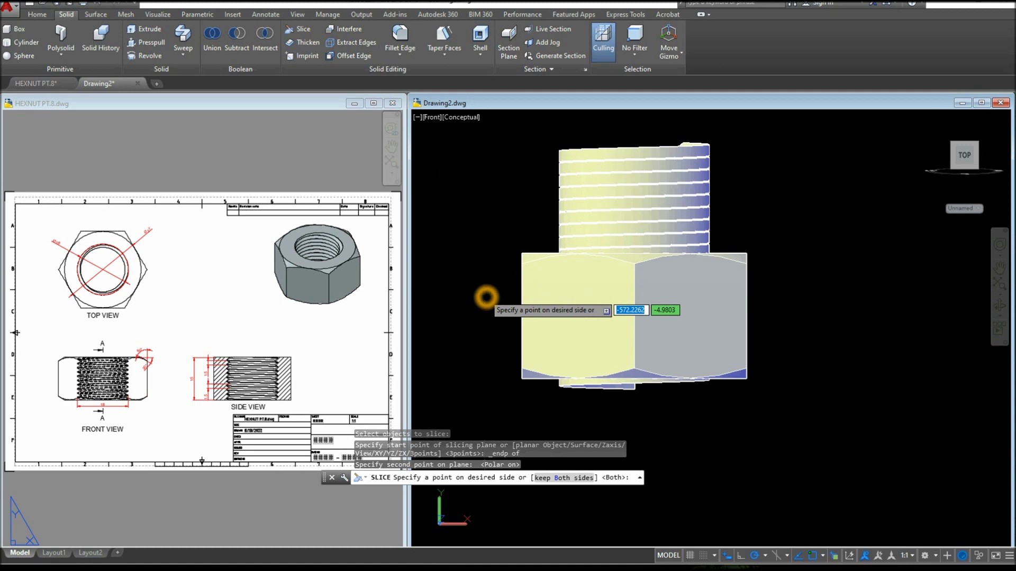
Start a second slice on the leftover coil below the nut.
left_click(295, 37)
scroll(613, 393, "up", 3)
left_click(618, 384)
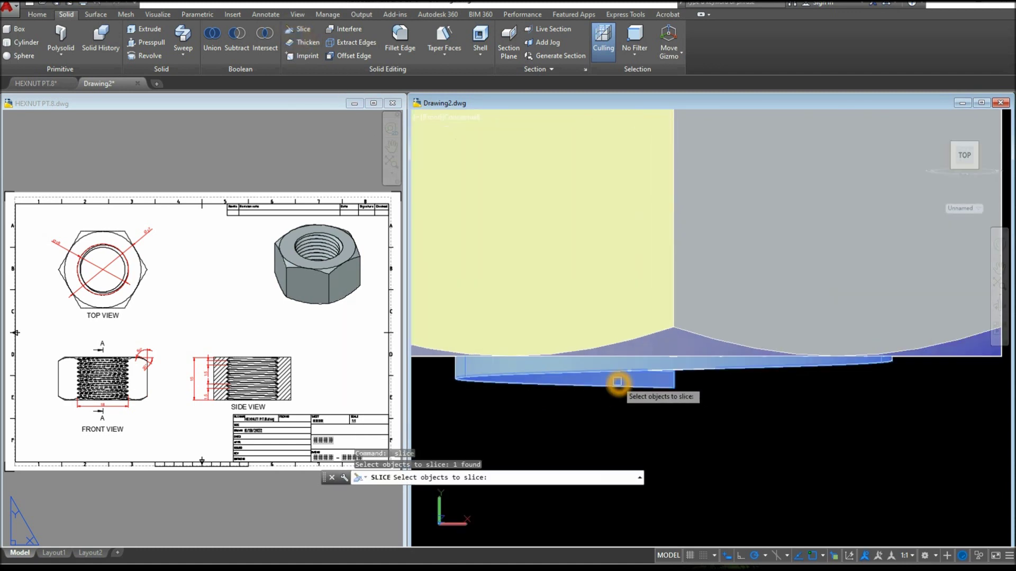
scroll(614, 390, "down", 1)
scroll(620, 386, "down", 1)
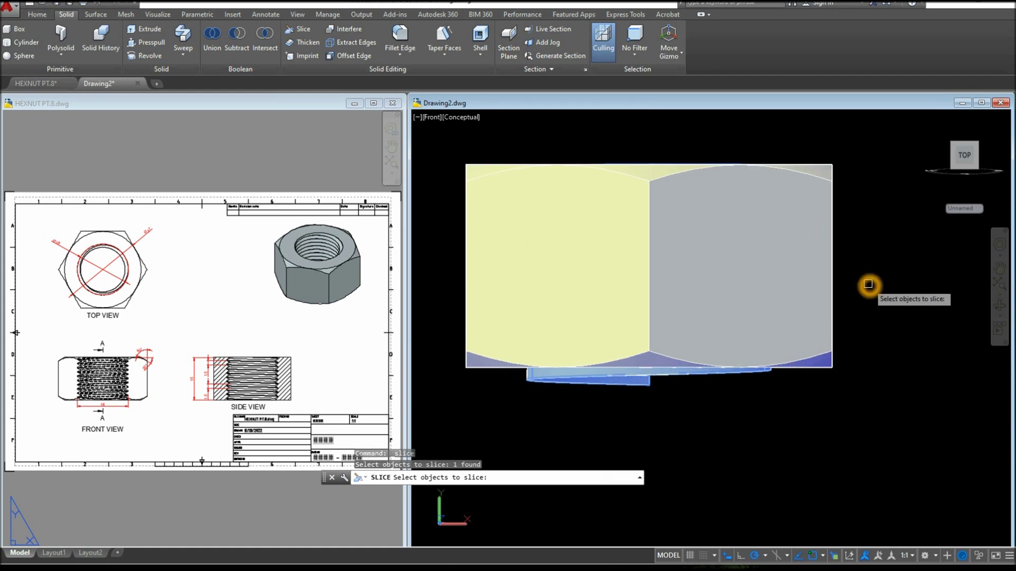
key("Return")
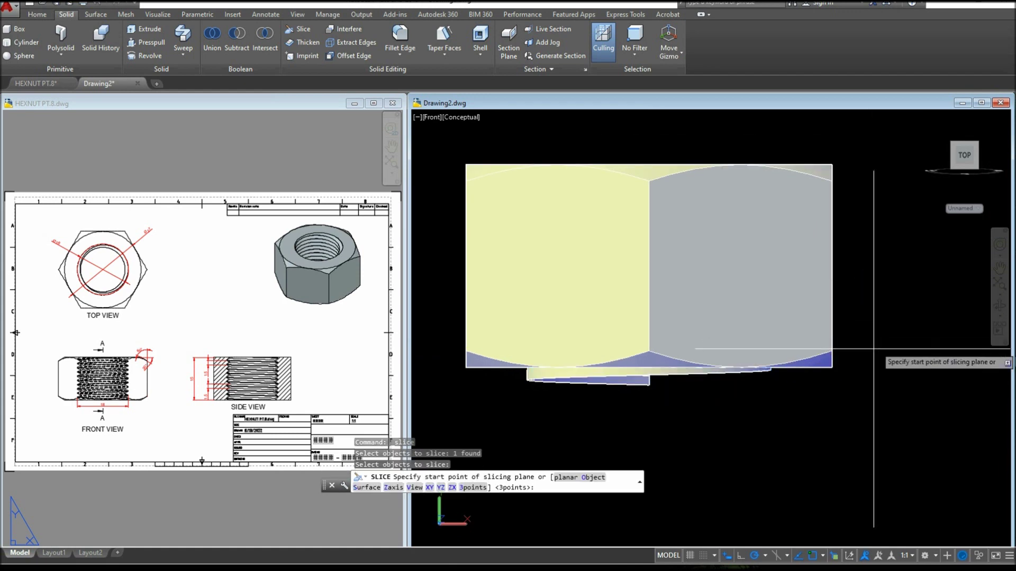
scroll(842, 373, "up", 2)
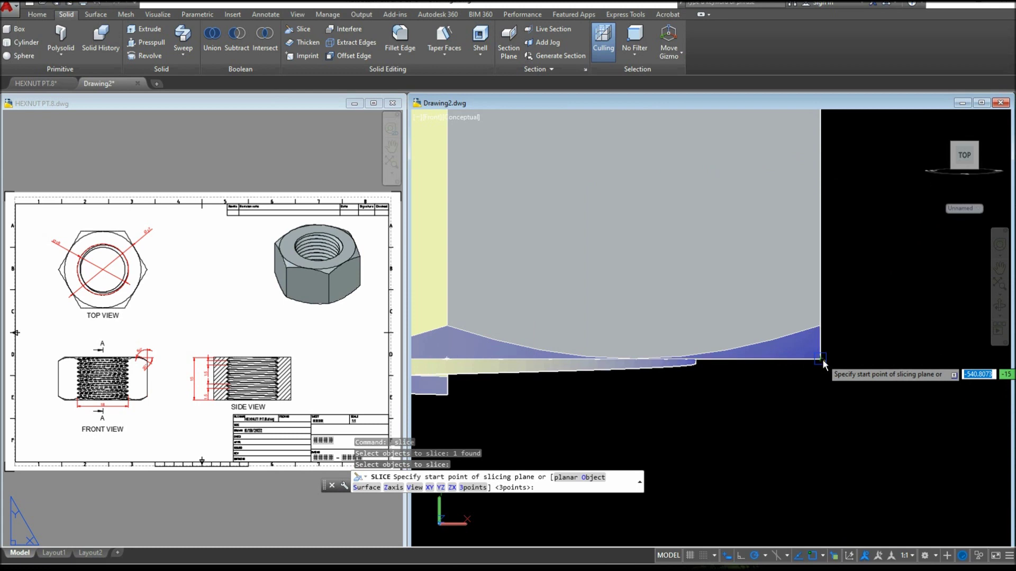
Cut along the nut's bottom edge, keeping the nut side and discarding the thread below.
right_click(823, 364, "shift")
left_click(852, 169)
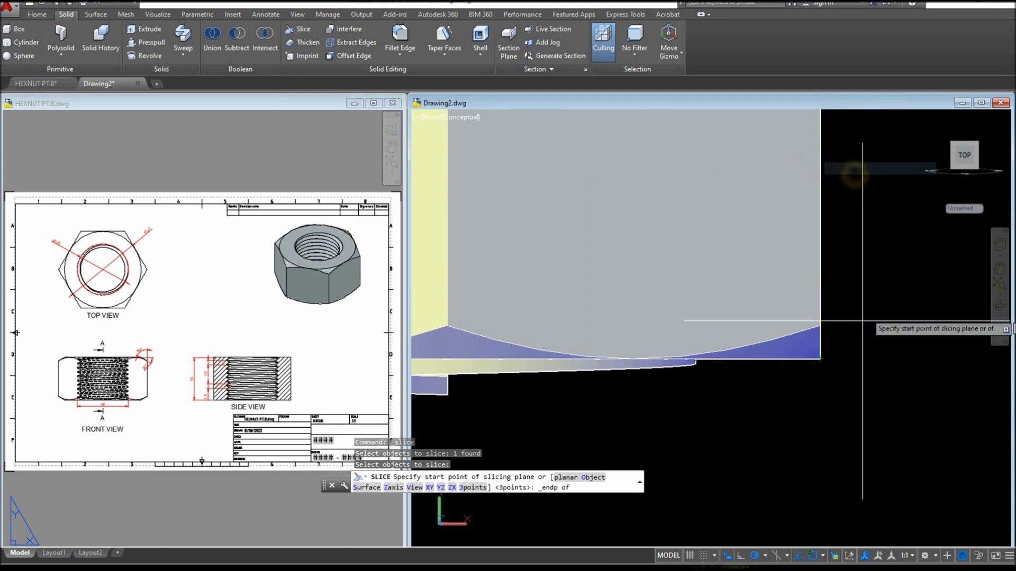
left_click(821, 358)
scroll(778, 356, "down", 2)
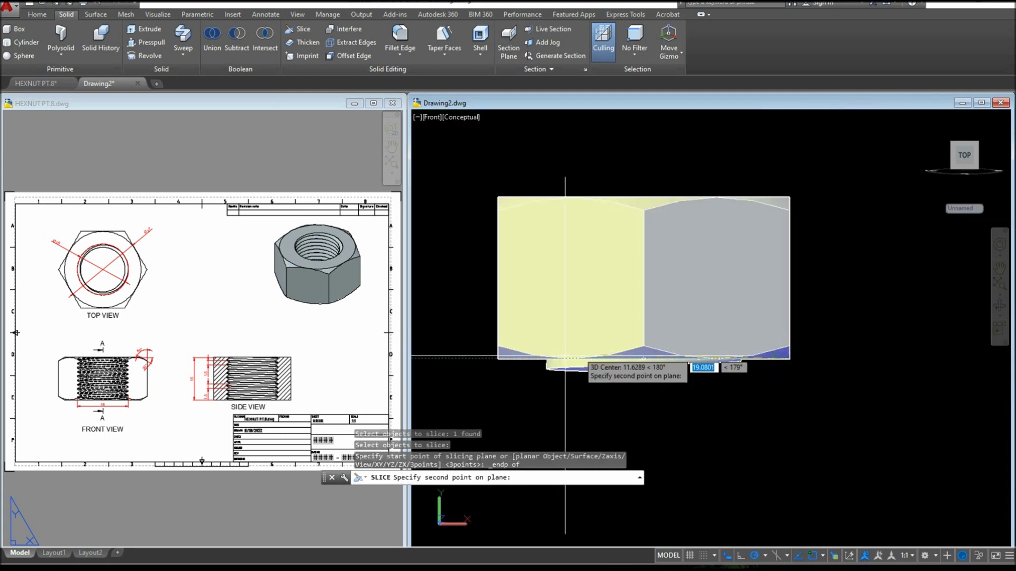
left_click(449, 356)
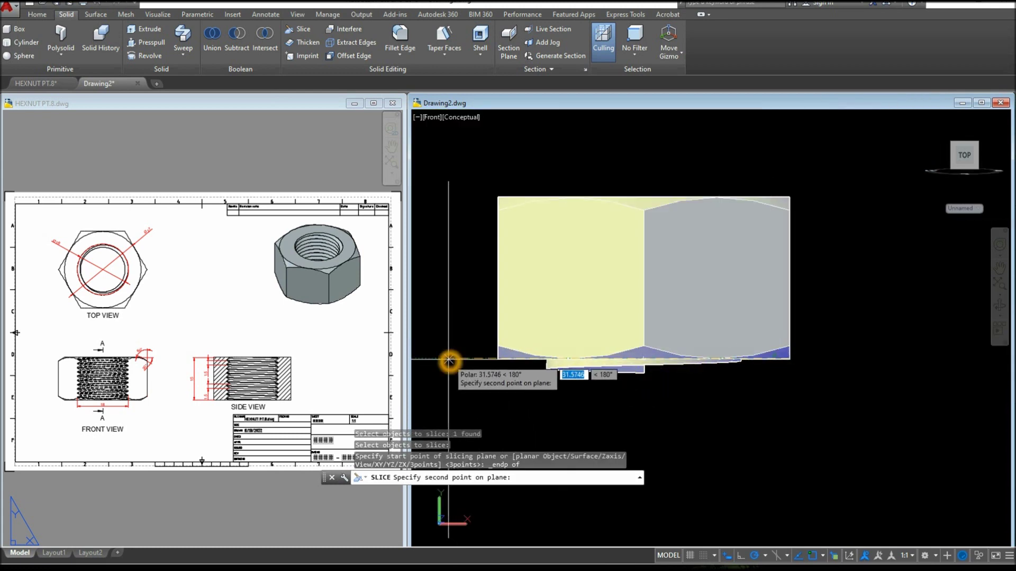
left_click(453, 293)
middle_click_drag(457, 293, 485, 259, "shift")
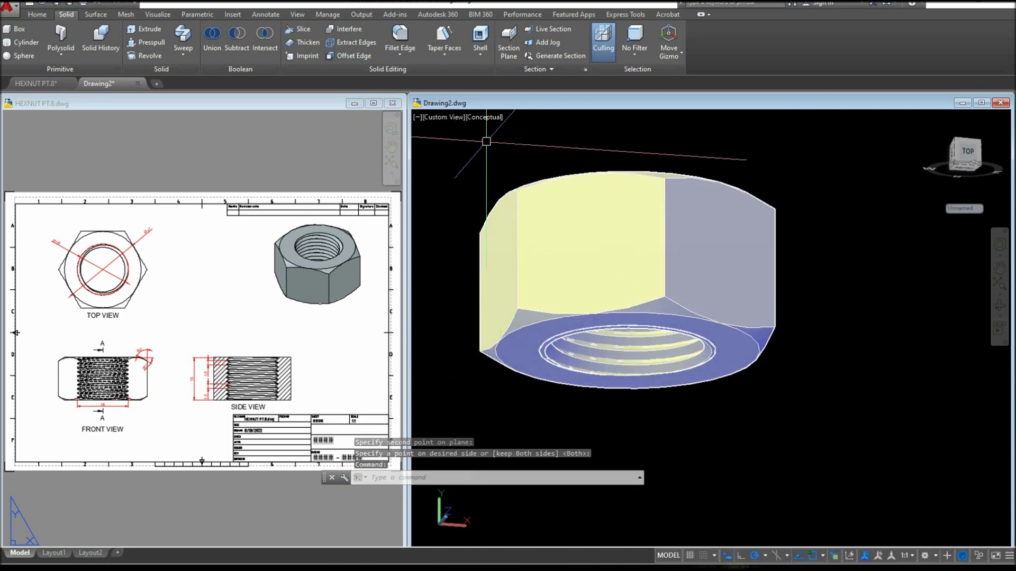
left_click(483, 118)
left_click(505, 180)
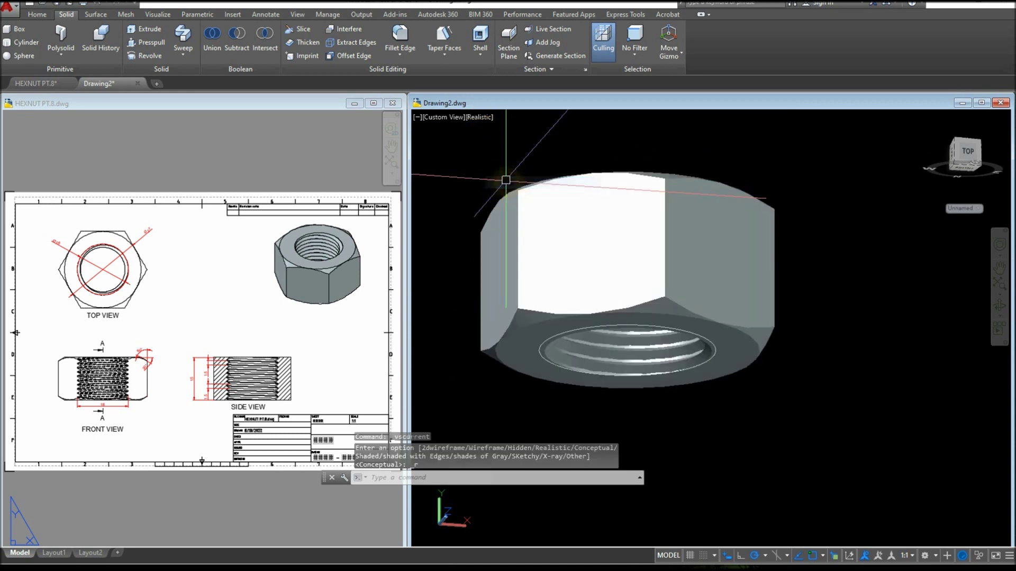
middle_click_drag(584, 193, 509, 136, "shift")
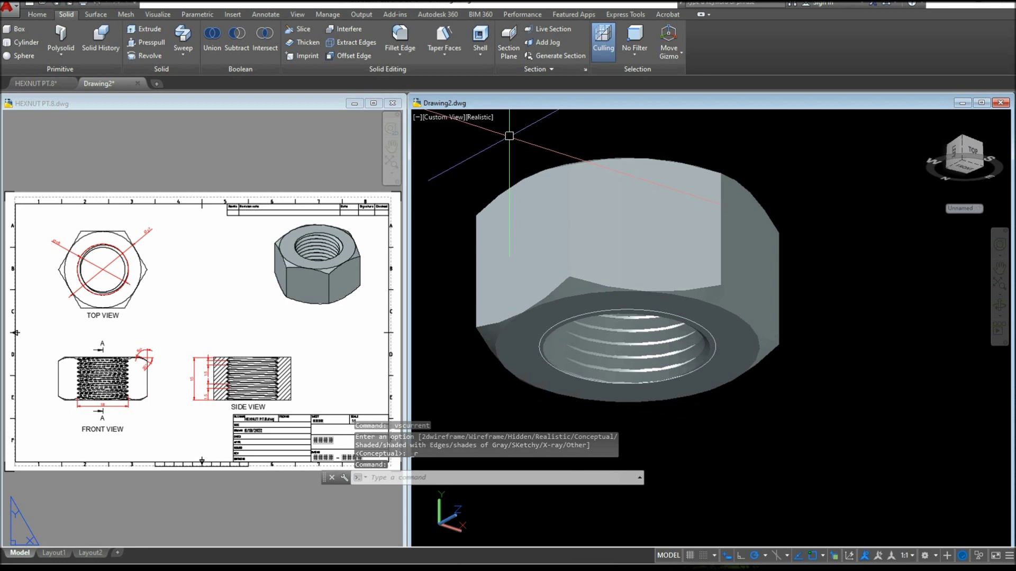
left_click(487, 119)
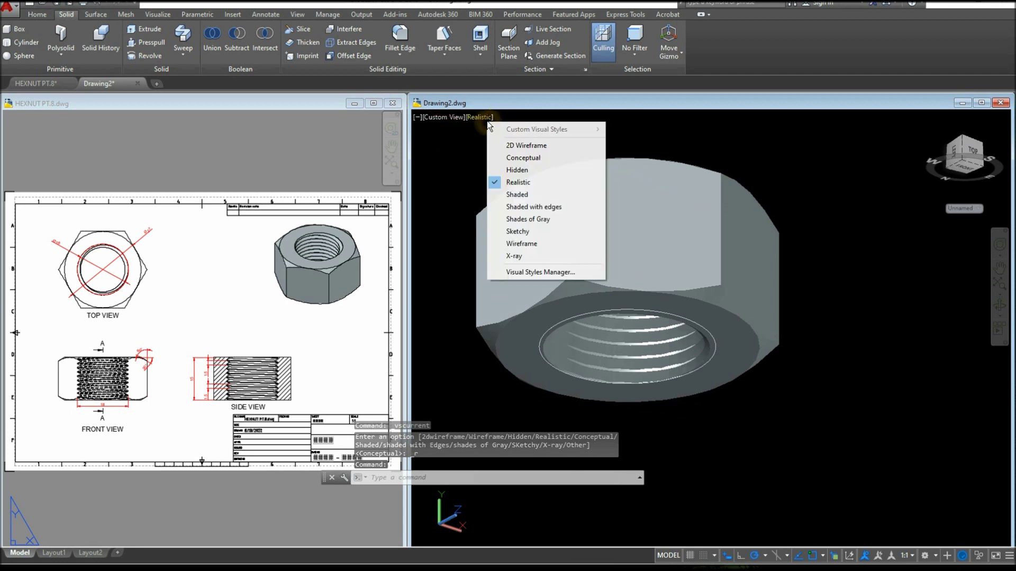
left_click(535, 207)
middle_click_drag(535, 210, 466, 142, "shift")
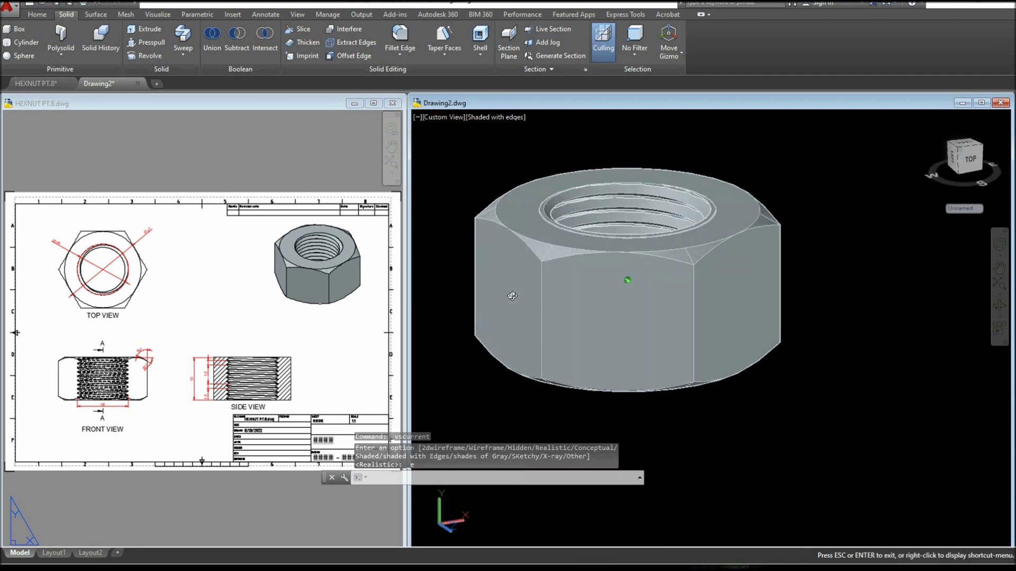
left_click(511, 122)
left_click(543, 173)
middle_click_drag(524, 153, 568, 167, "shift")
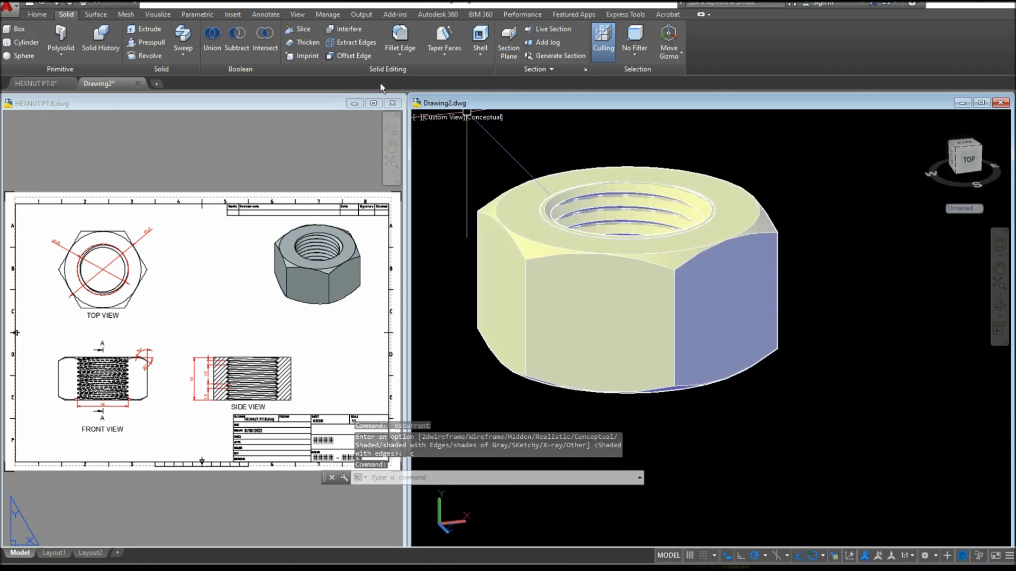
Union the nut body and thread pieces, all four solids, into one, then view from Top.
left_click(215, 40)
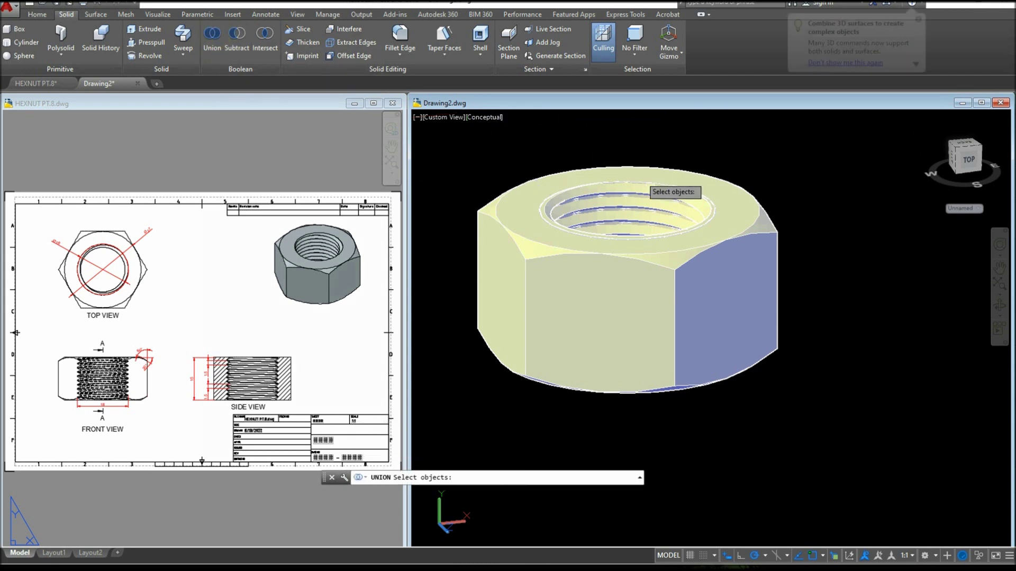
left_click(799, 400)
left_click(478, 159)
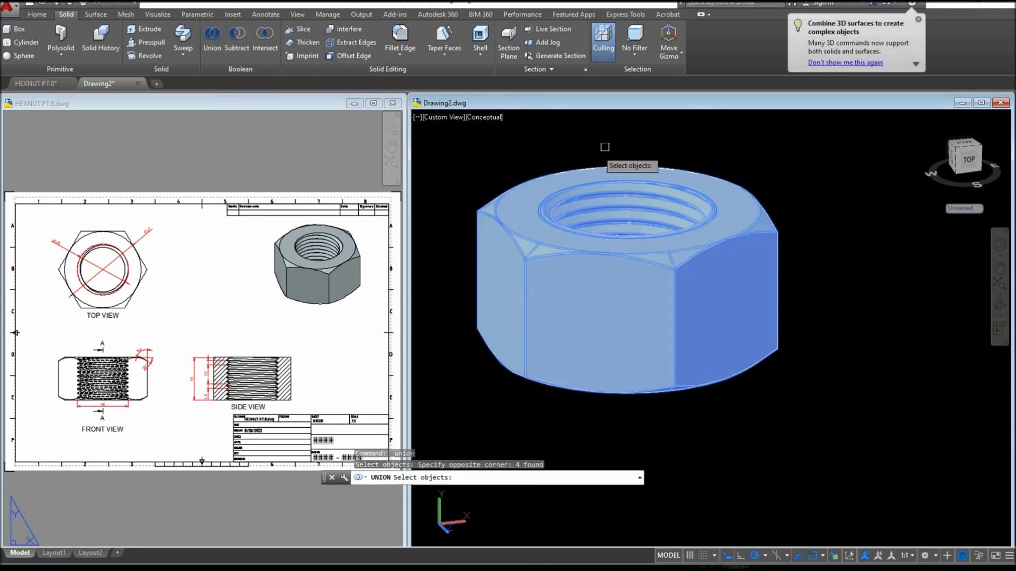
key("Return")
mouse_move(585, 166)
middle_mouse_down("shift")
mouse_move(594, 170)
mouse_move(594, 148)
middle_mouse_up("shift")
left_click(441, 118)
left_click(454, 142)
Slice the nut through its centre, keeping the upper half, and orbit to view the threads.
middle_click_drag(560, 140, 571, 242)
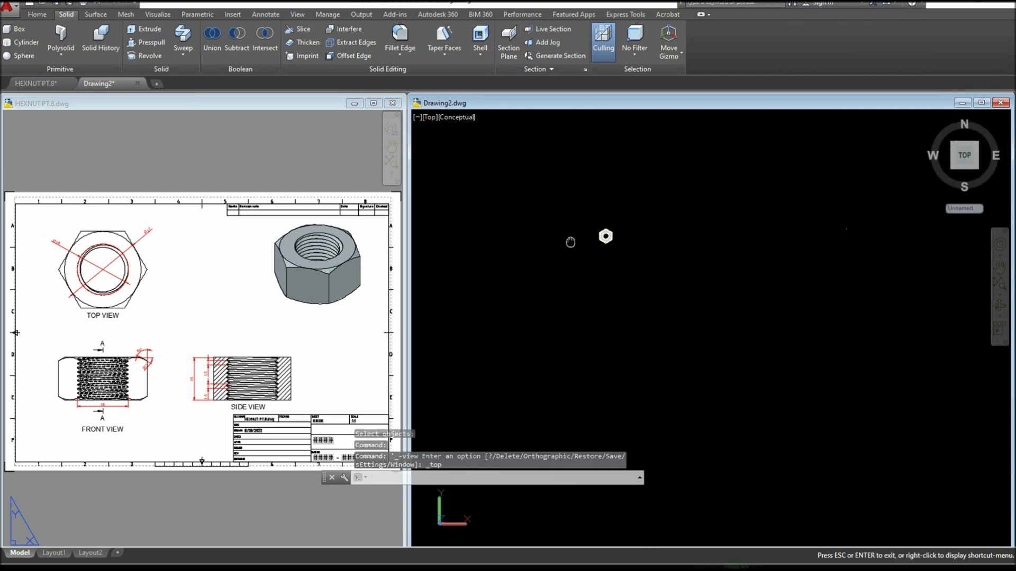
scroll(595, 222, "up", 5)
left_click(297, 29)
scroll(680, 260, "up", 3)
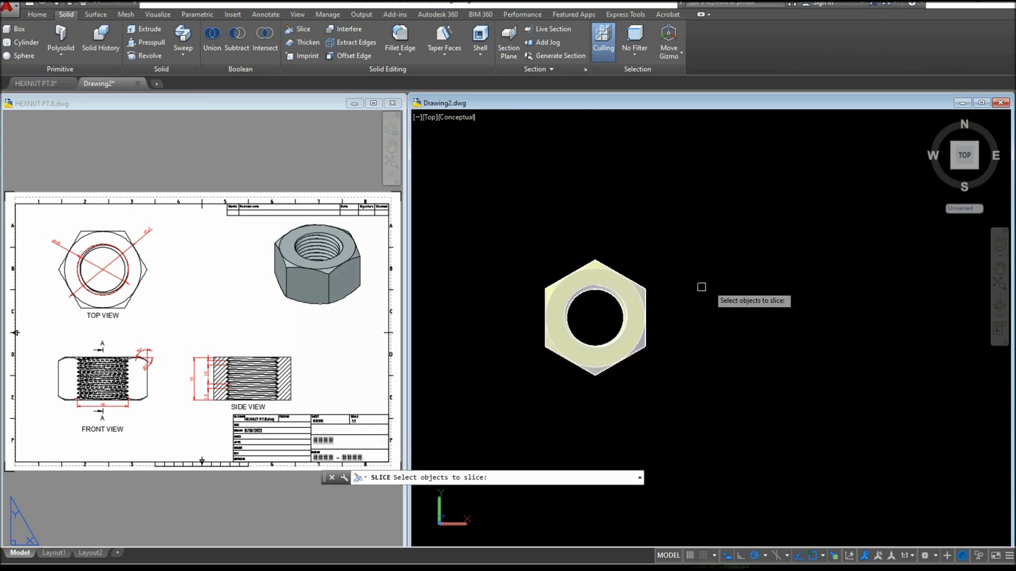
left_click(645, 313)
key("Return")
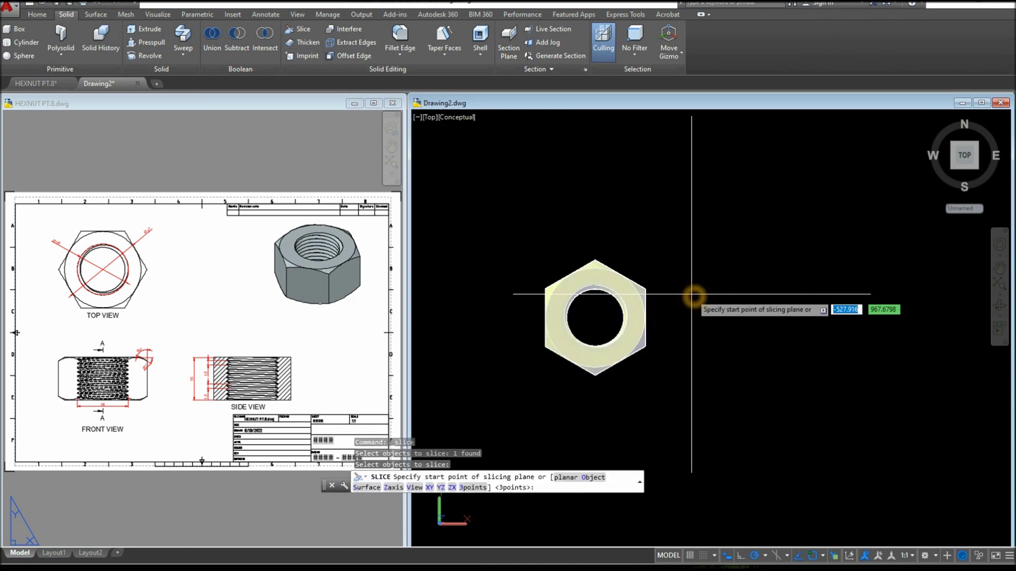
left_click(595, 317)
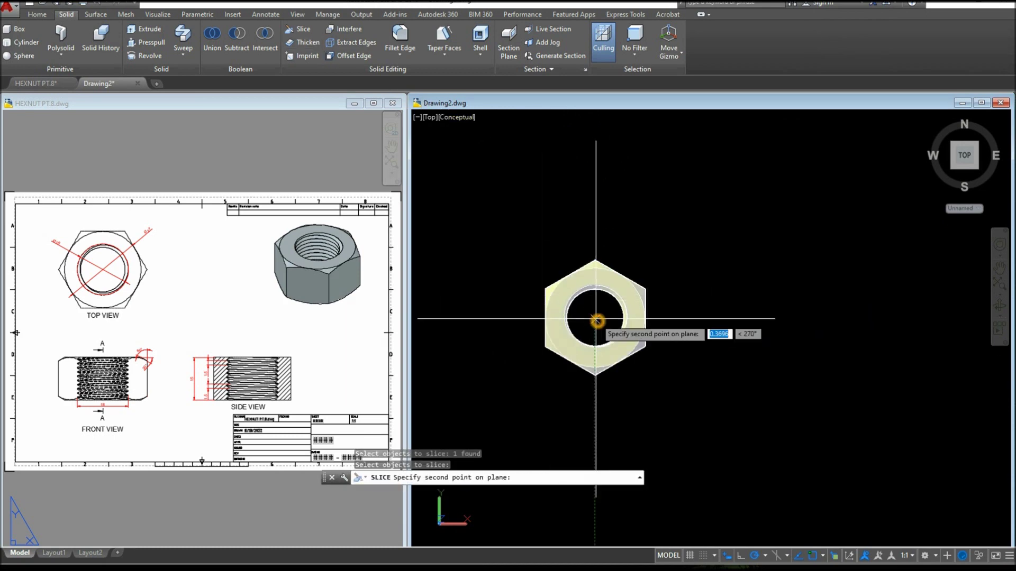
left_click(486, 318)
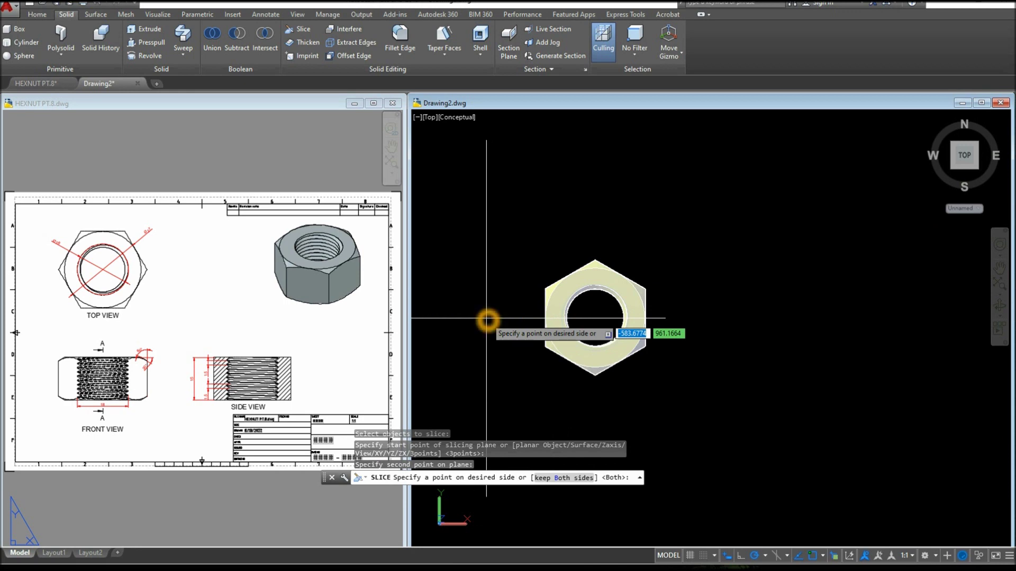
left_click(493, 288)
middle_click_drag(529, 304, 528, 185, "shift")
middle_click_drag(596, 254, 594, 216)
Render the half-cut nut in the Realistic visual style and orbit to a front view of its threads.
key("Escape")
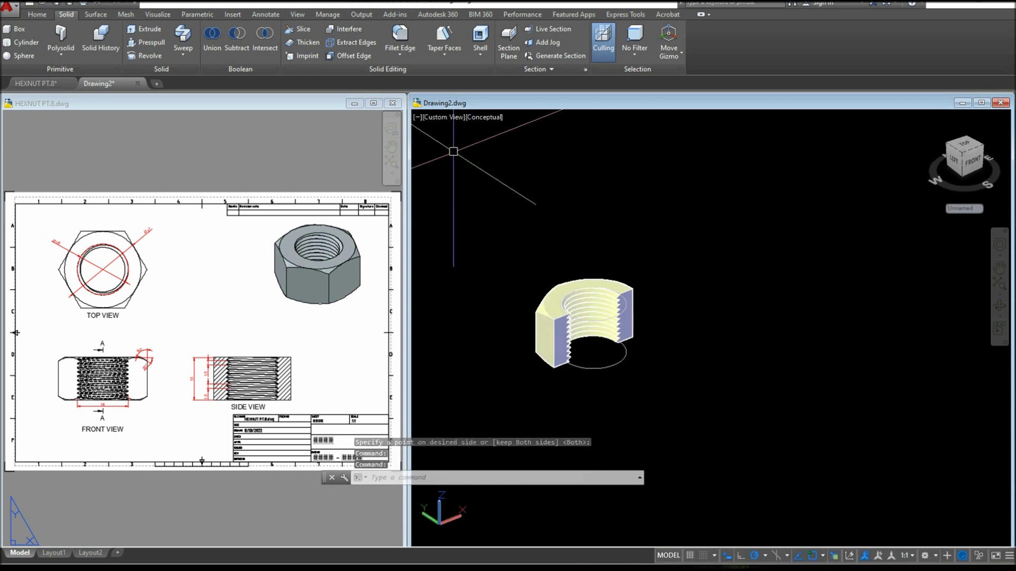
scroll(590, 350, "up", 5)
middle_click_drag(589, 347, 481, 342, "shift")
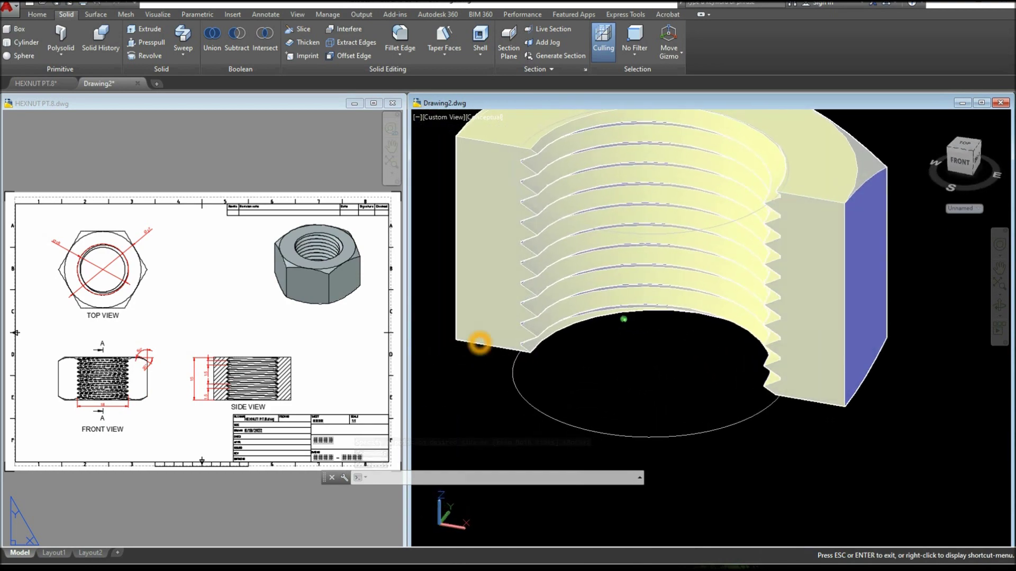
scroll(553, 341, "down", 3)
left_click(493, 125)
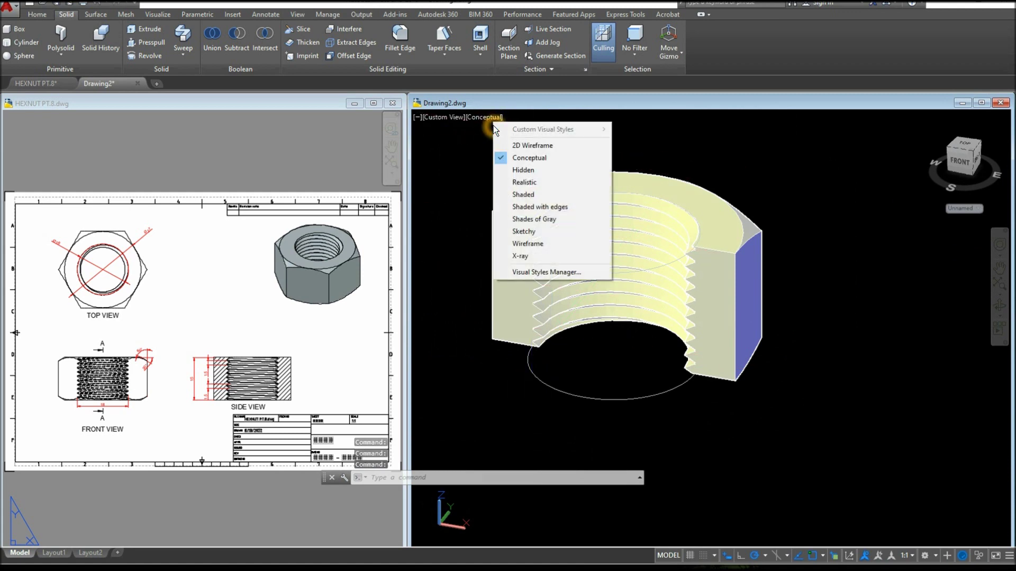
left_click(519, 183)
middle_click_drag(619, 284, 699, 232, "shift")
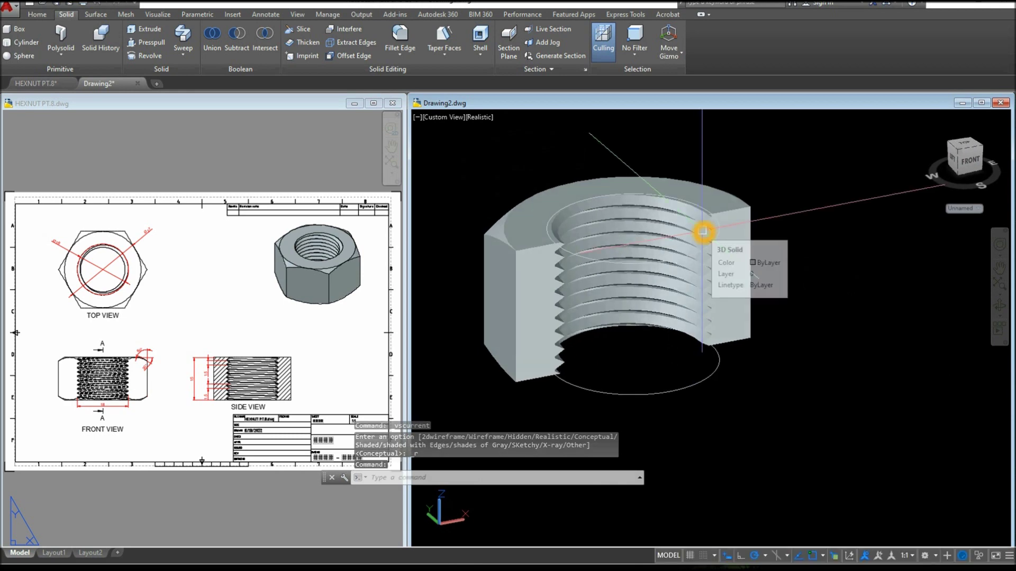
Undo six times with U until the slice is reversed and the full nut returns.
type("u")
key("Return")
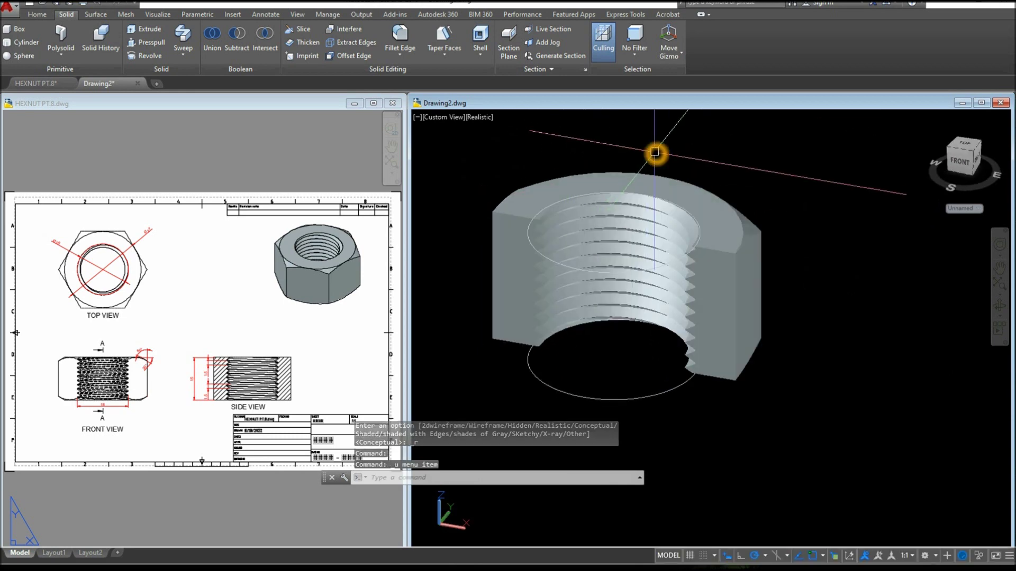
type("u")
key("Return")
type("u")
key("Return")
type("u")
key("Return")
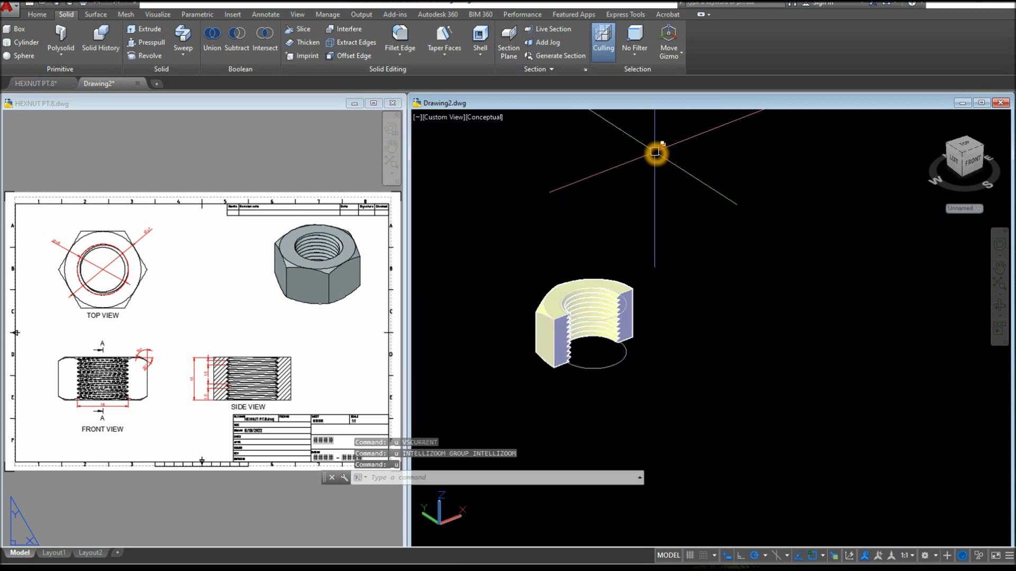
type("u")
key("Return")
type("u")
key("Return")
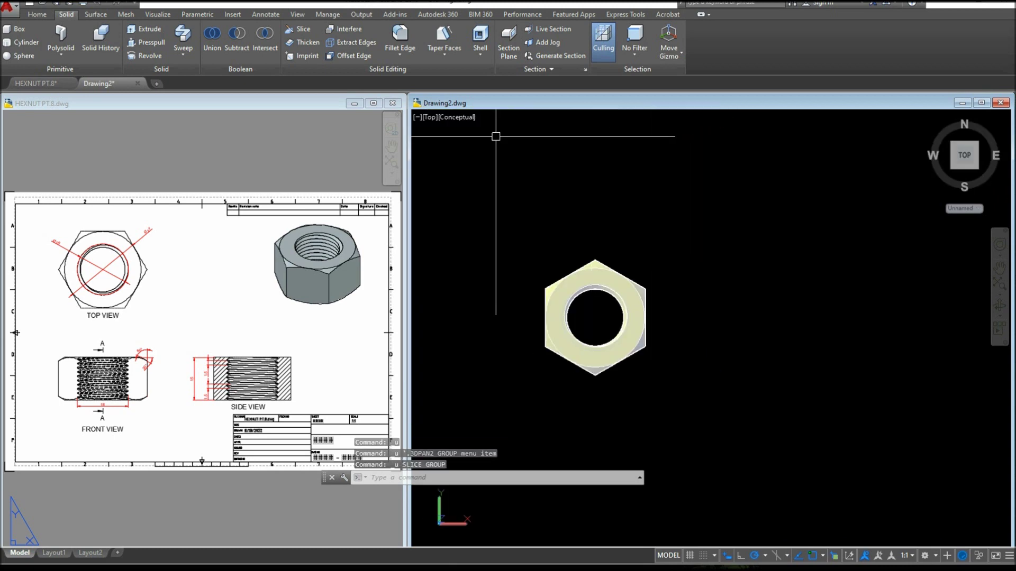
Show the whole nut in Realistic visual style from a tilted orbit view.
left_click(459, 118)
left_click(503, 186)
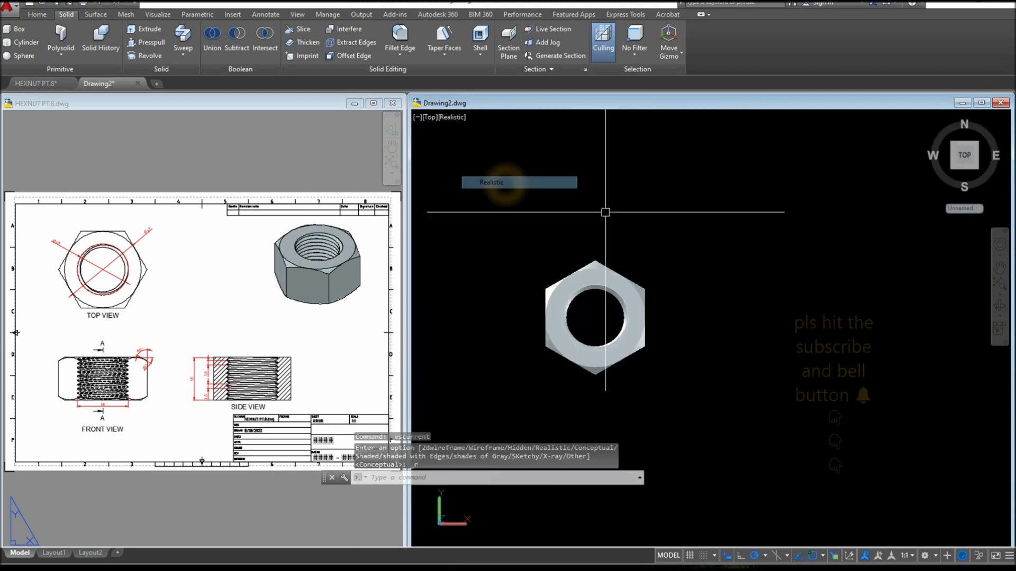
middle_click_drag(672, 253, 627, 224, "shift")
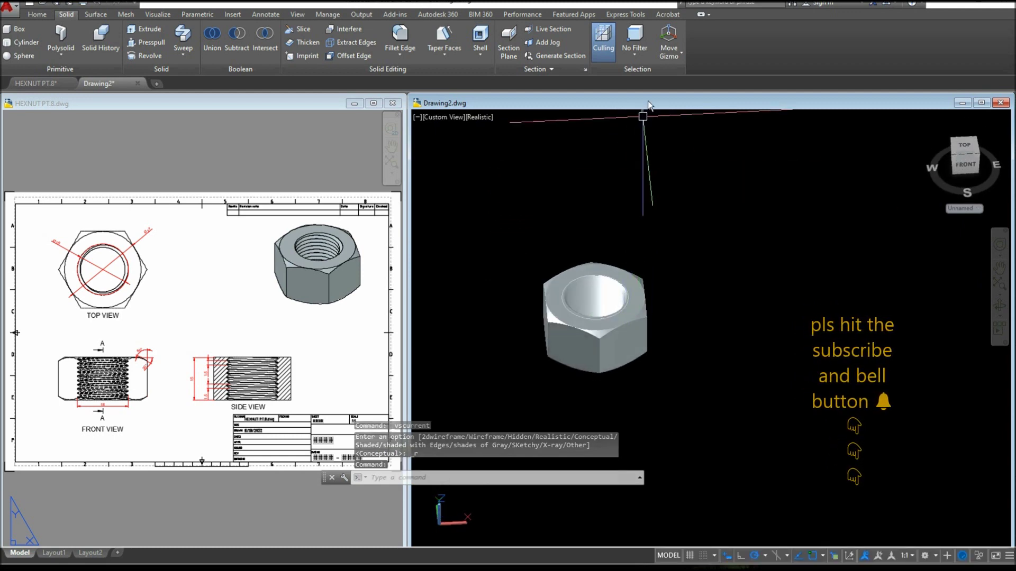
scroll(607, 295, "up", 4)
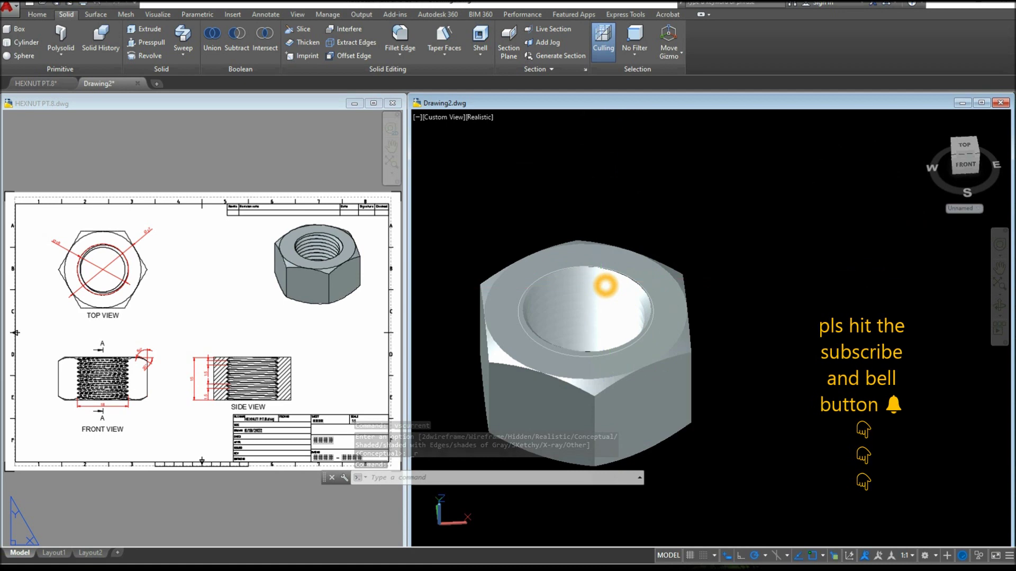
left_click(614, 254)
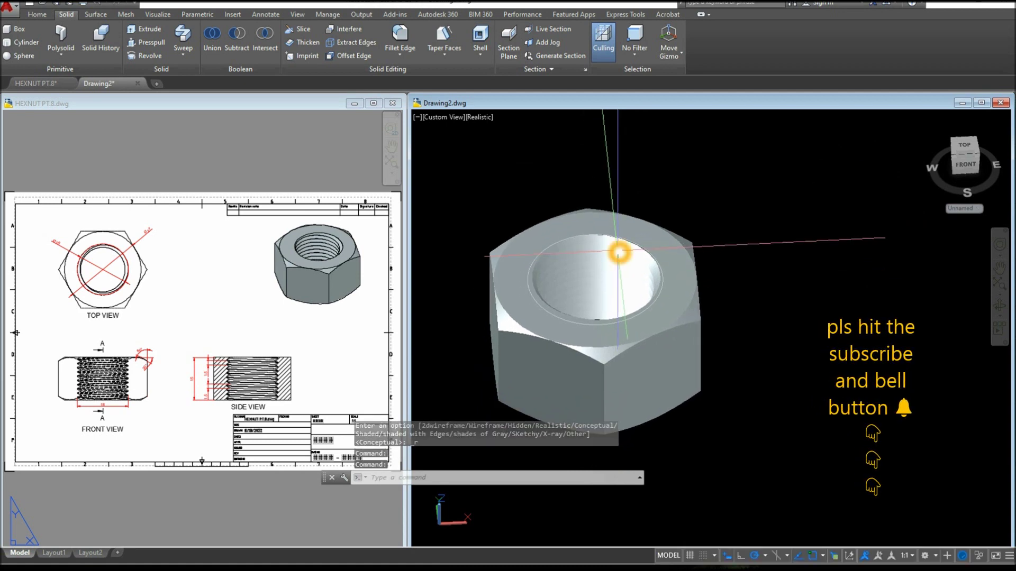